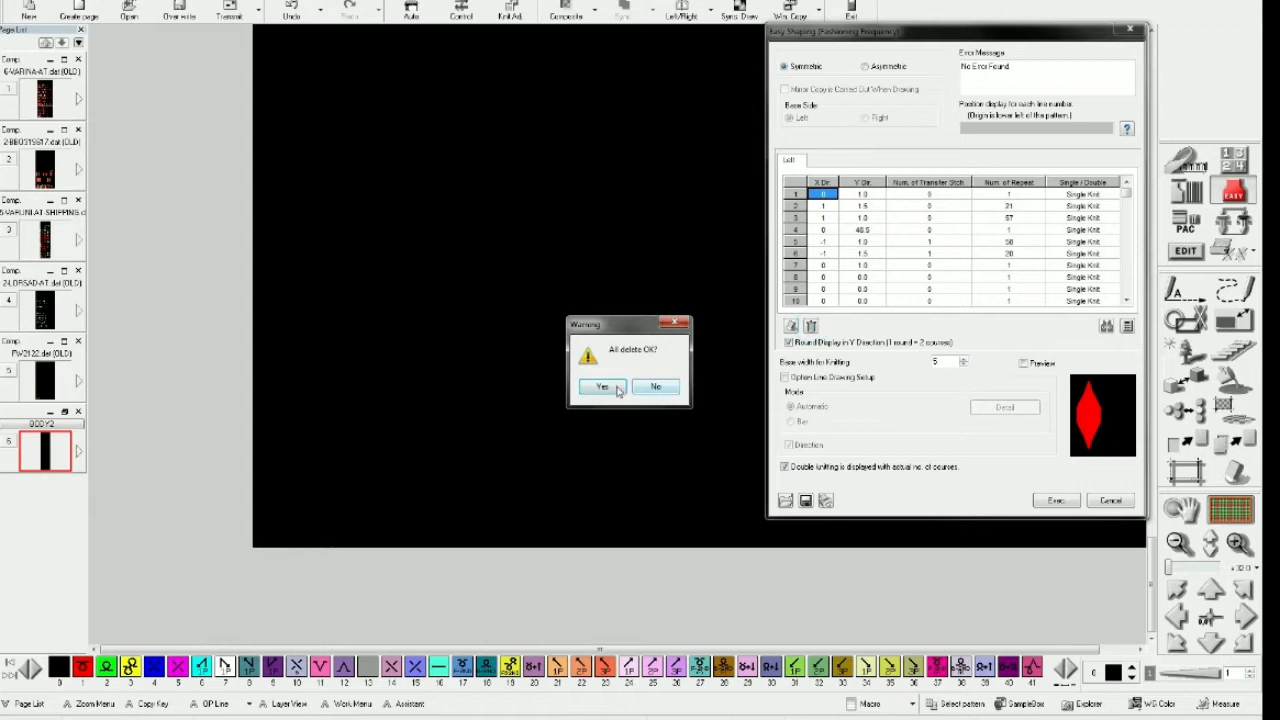
# Clear all existing shaping rows and set the base width for knitting to 220
pyautogui.click(603, 387)
pyautogui.click(944, 361)
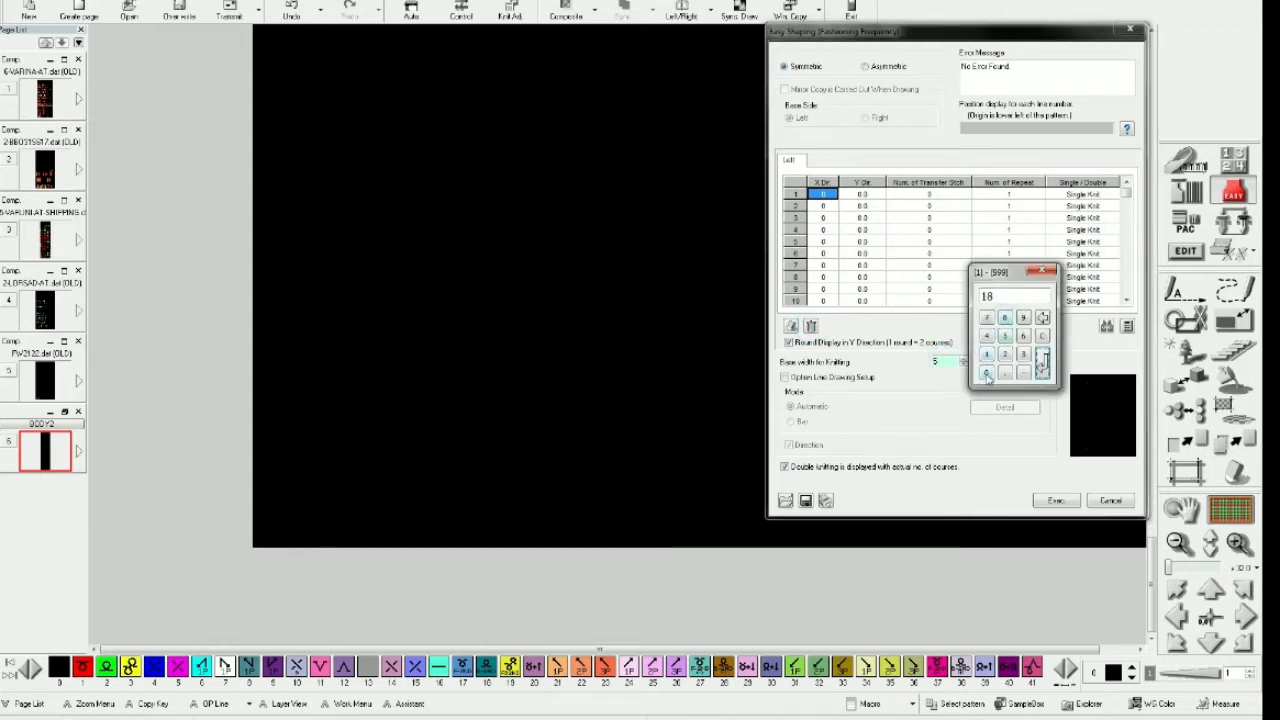
pyautogui.click(1041, 364)
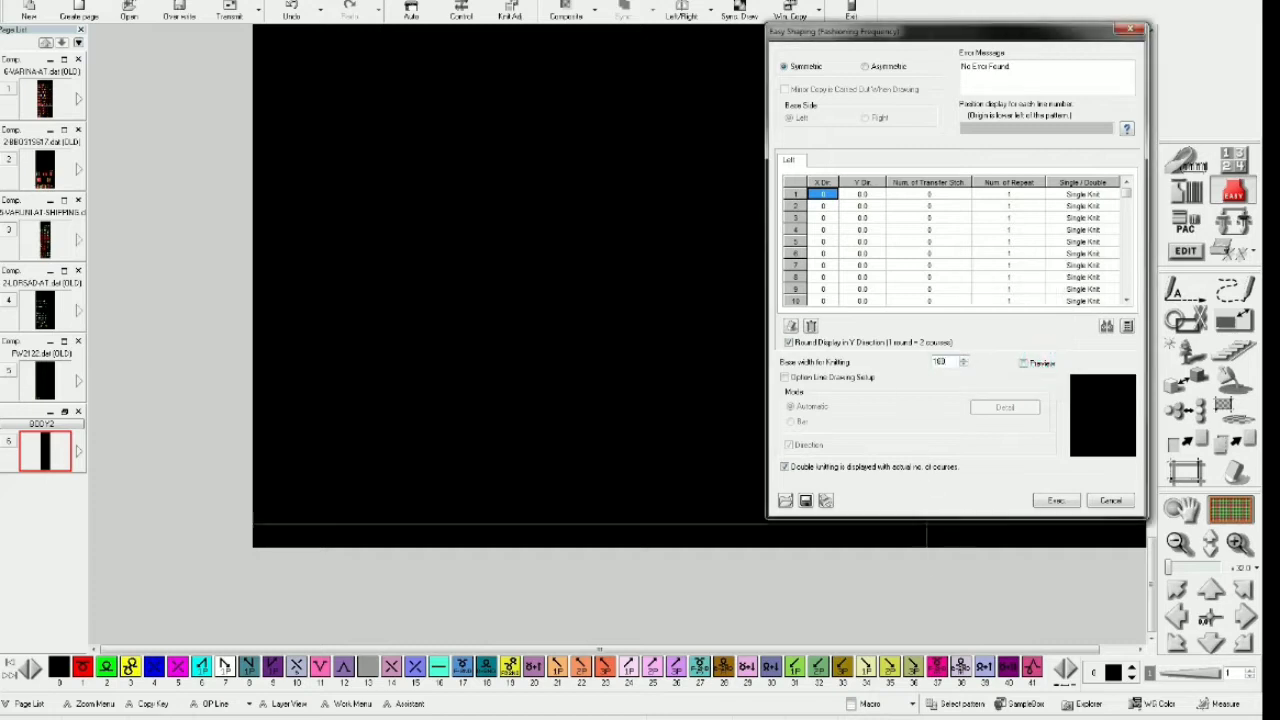
pyautogui.click(944, 362)
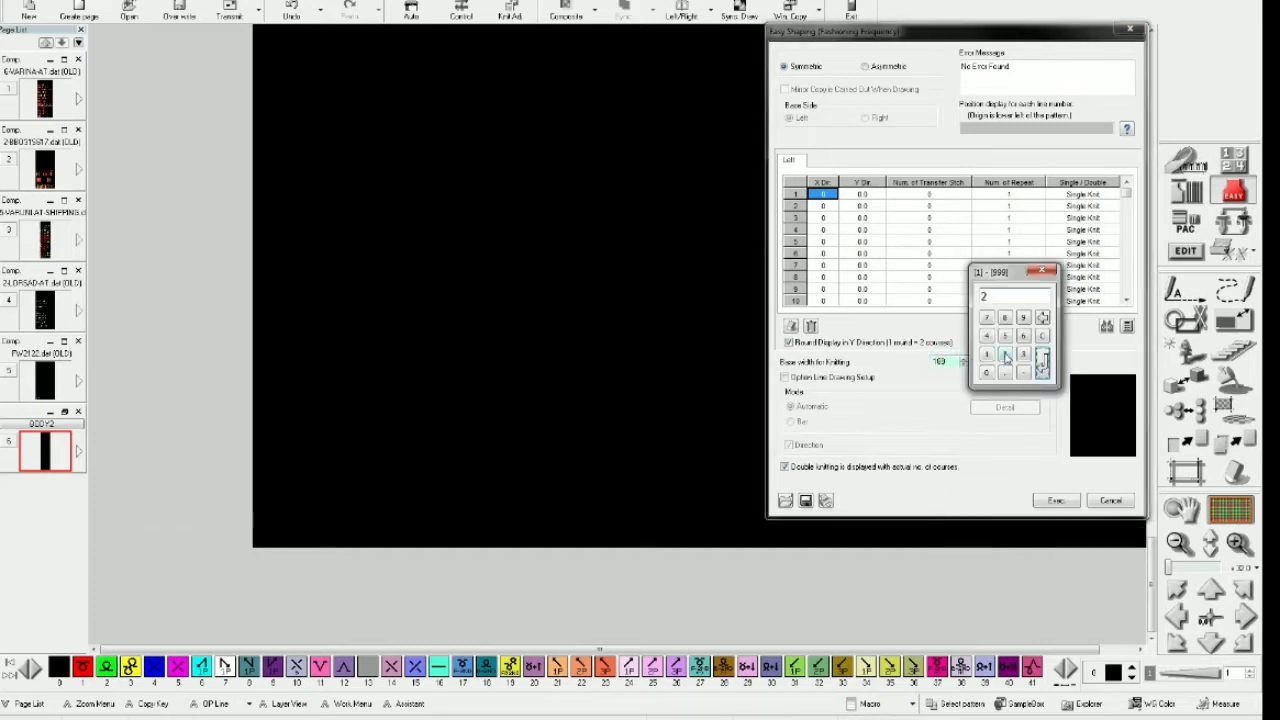
pyautogui.click(1007, 357)
pyautogui.click(988, 371)
pyautogui.click(1041, 364)
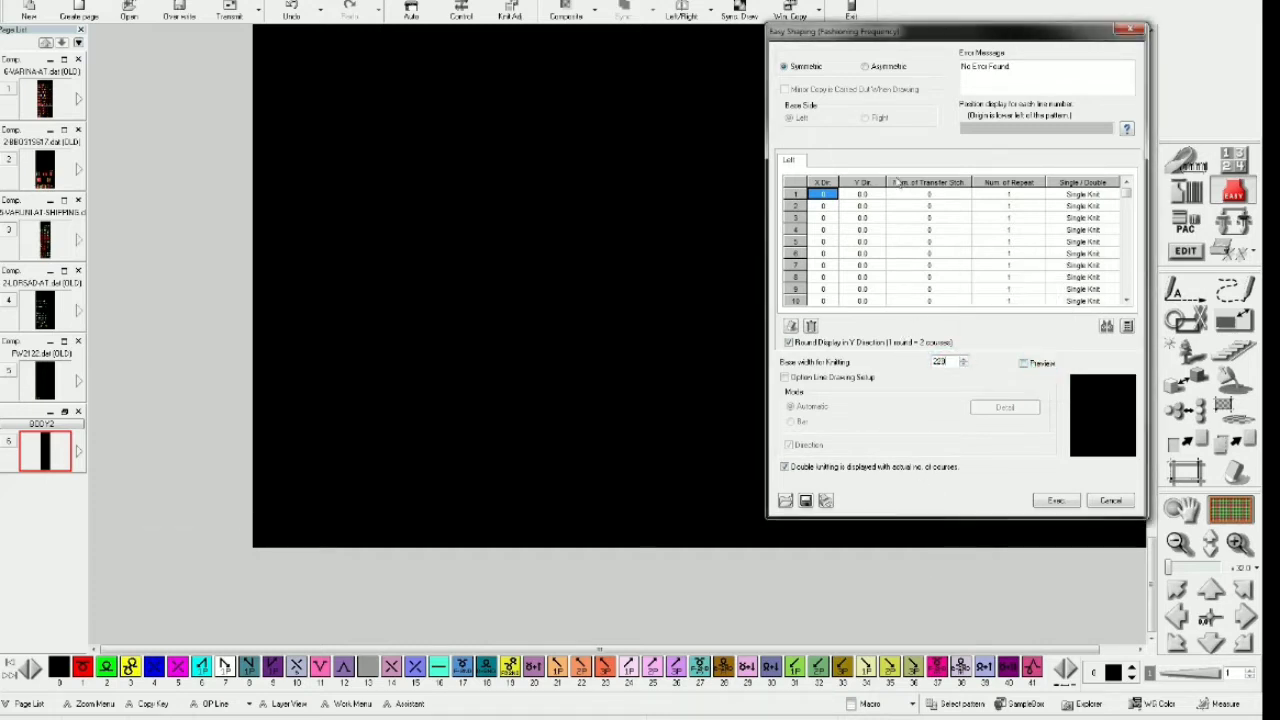
# Set row 1 to 120 in Y, and row 2 to X -2, Y 3, 7 transfer stitches and 5 repeats
pyautogui.click(864, 196)
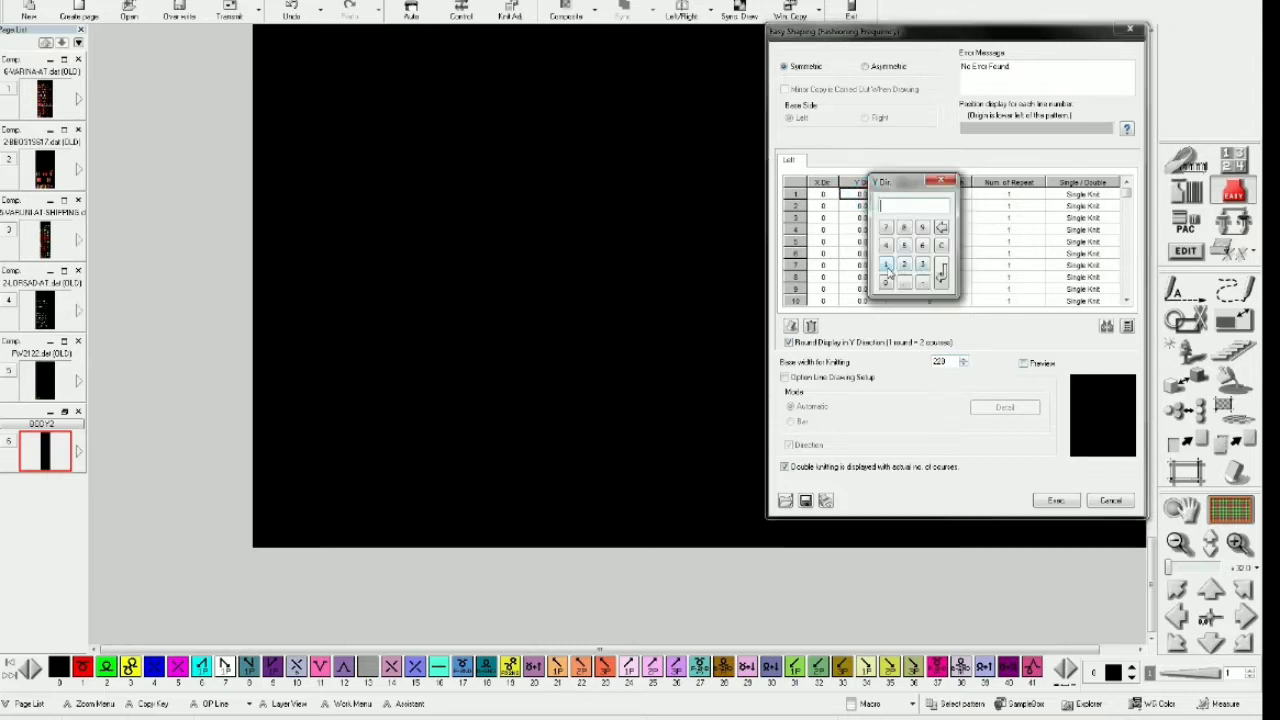
pyautogui.click(940, 273)
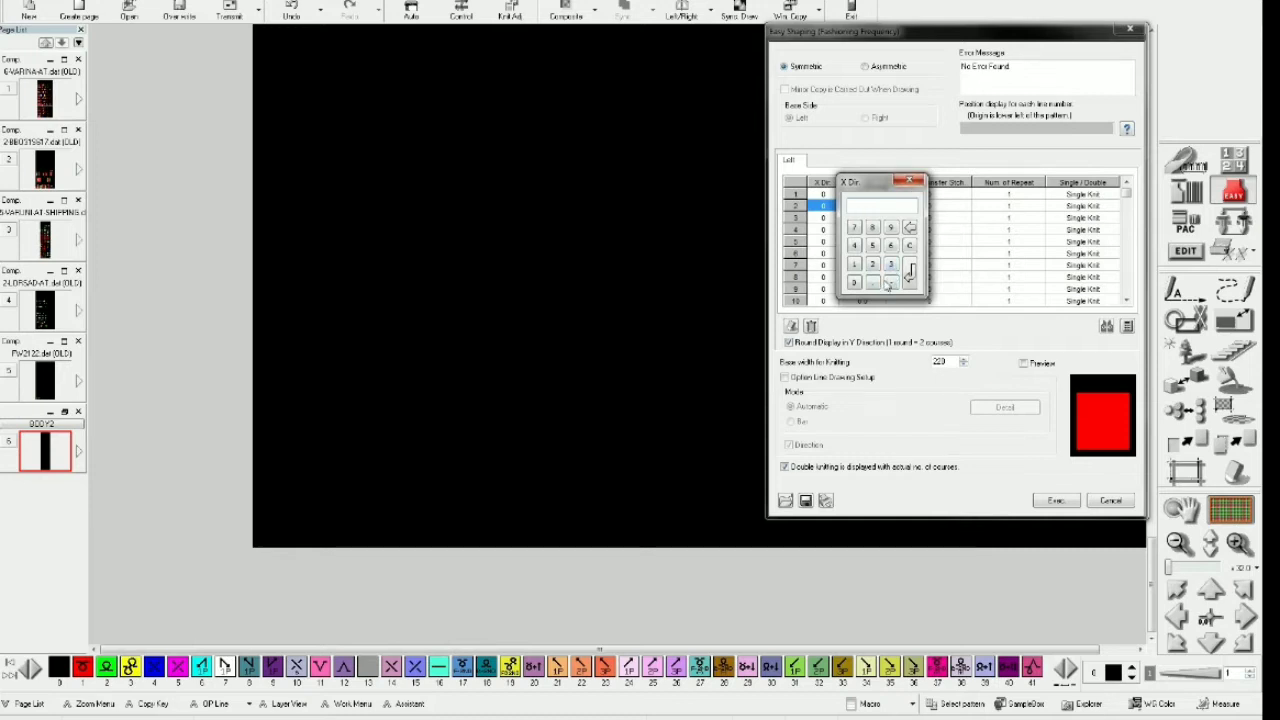
pyautogui.click(910, 272)
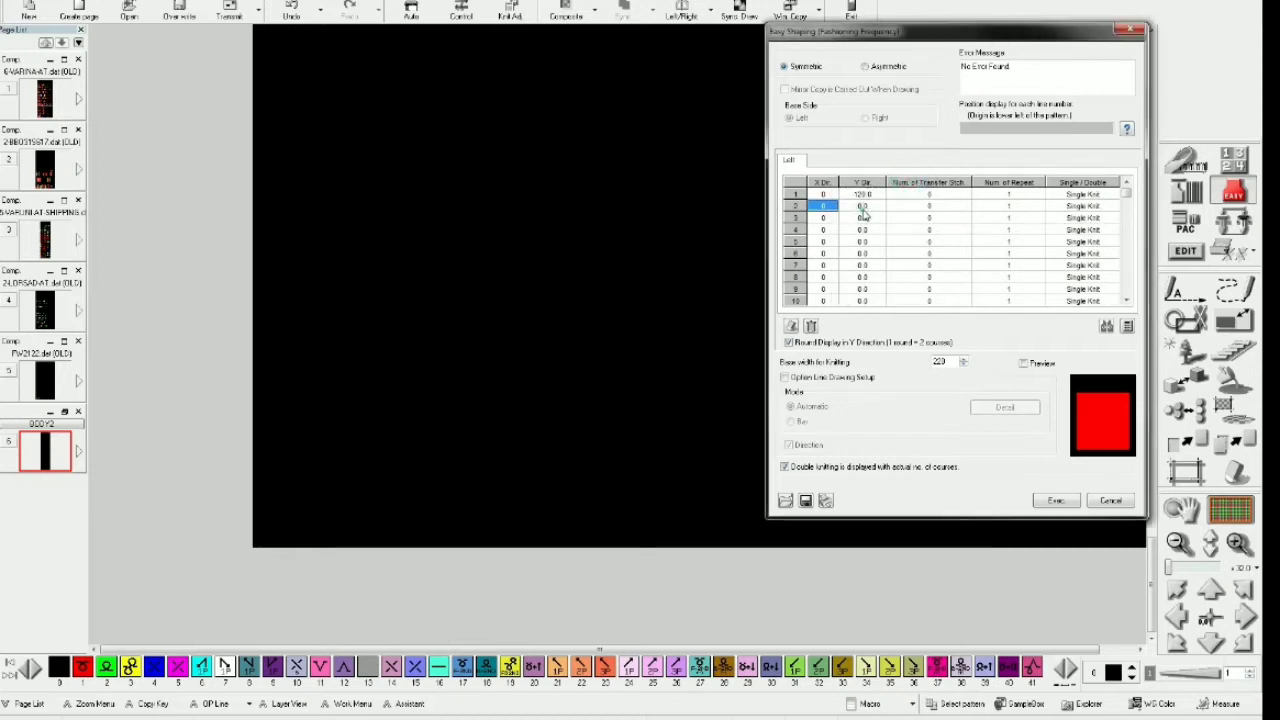
pyautogui.click(940, 181)
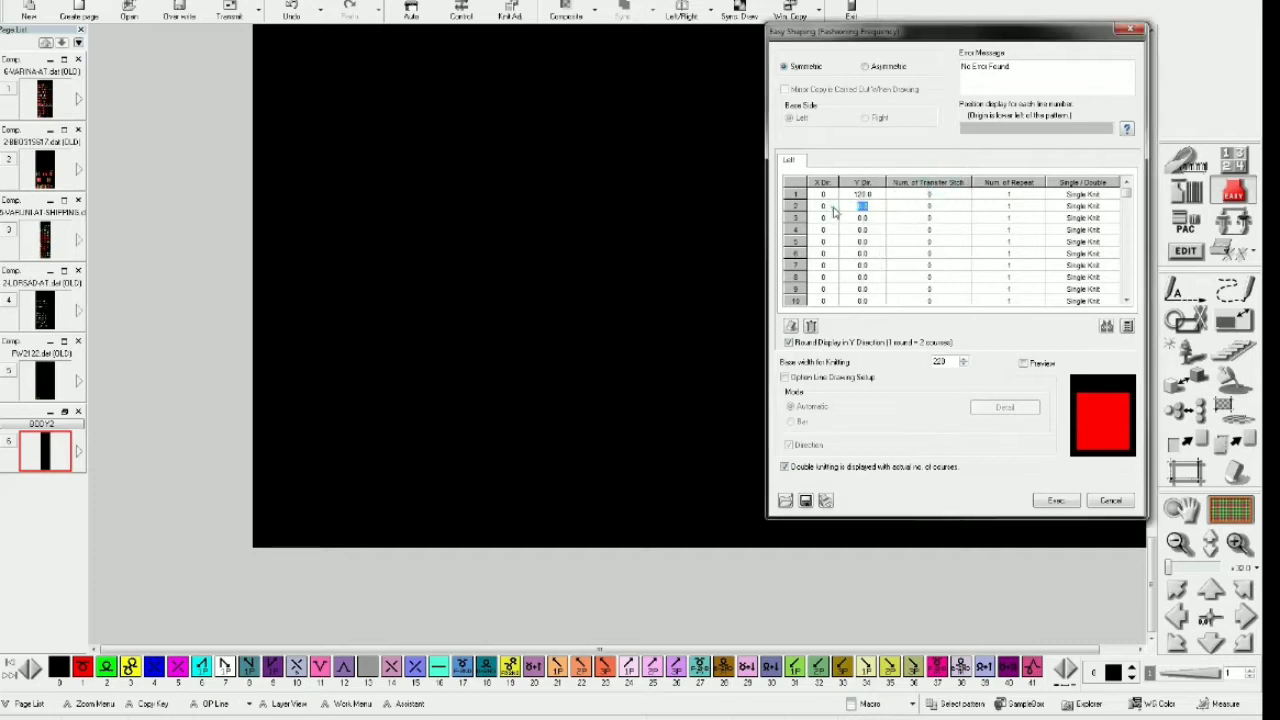
pyautogui.click(910, 272)
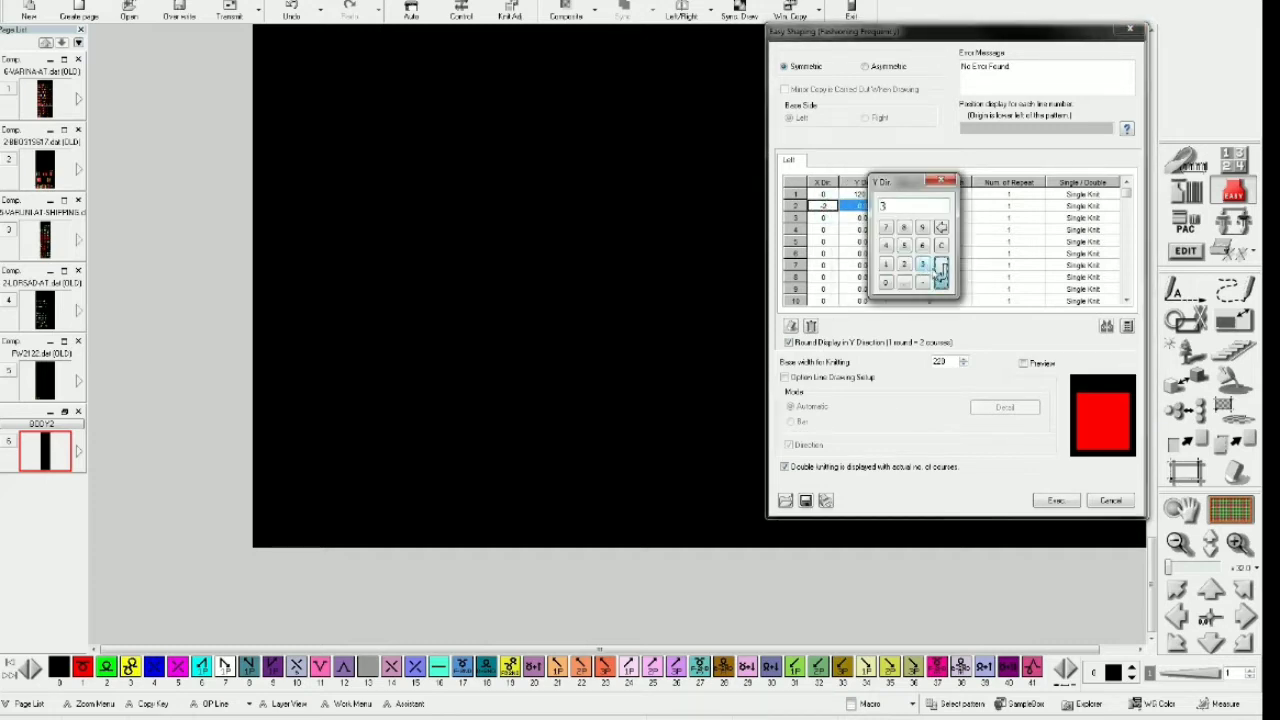
pyautogui.click(940, 272)
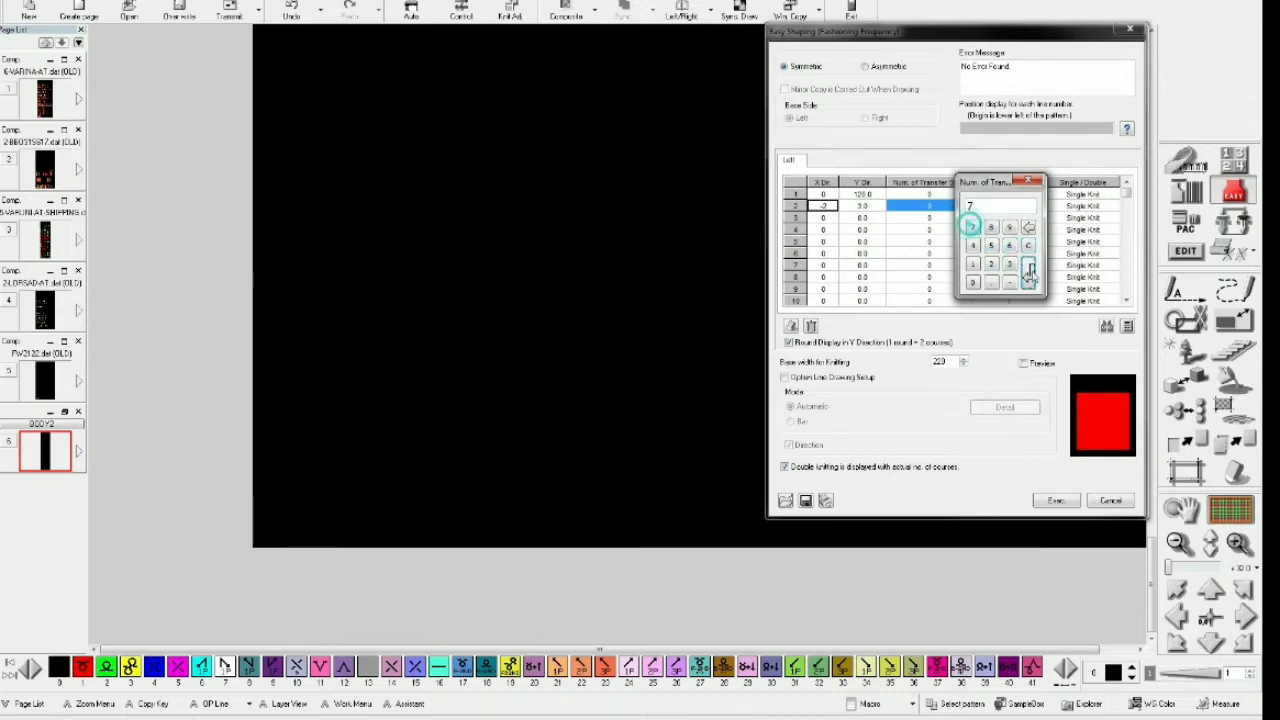
pyautogui.click(1030, 273)
pyautogui.click(1103, 272)
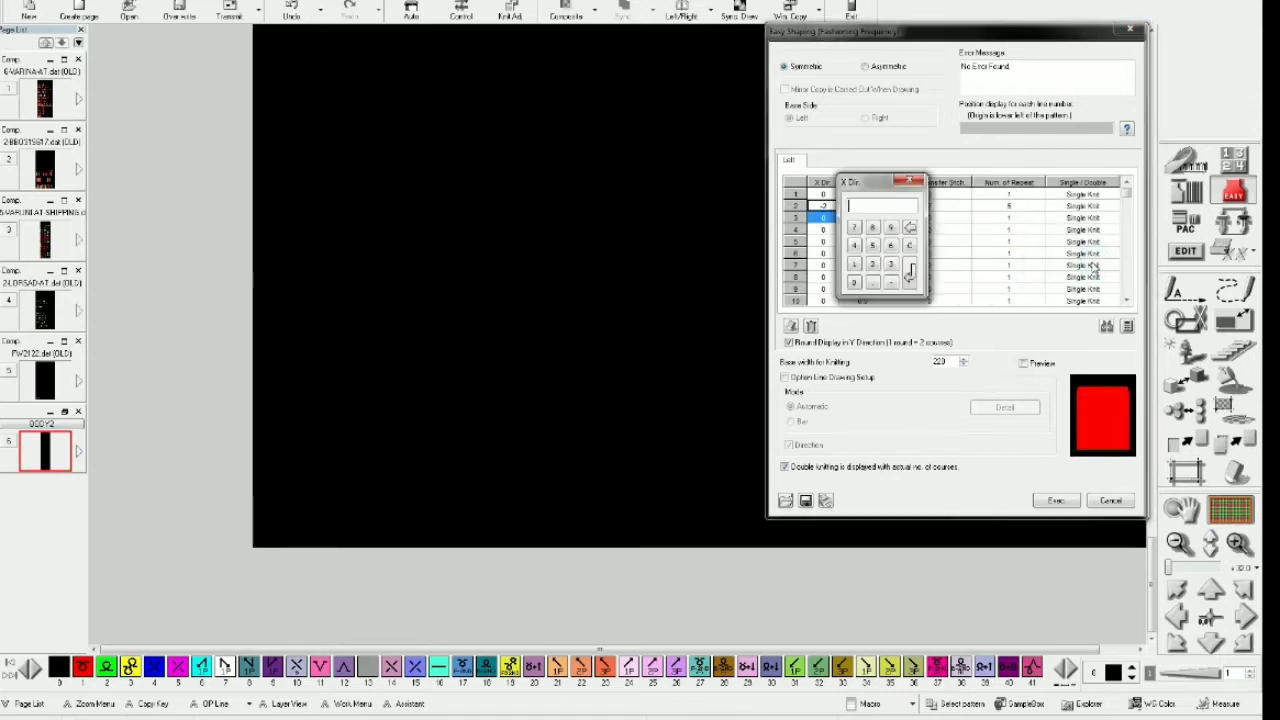
# Fill in shaping row 3 with X -2, Y 4, 7 transfer stitches and 6 repeats
pyautogui.click(910, 270)
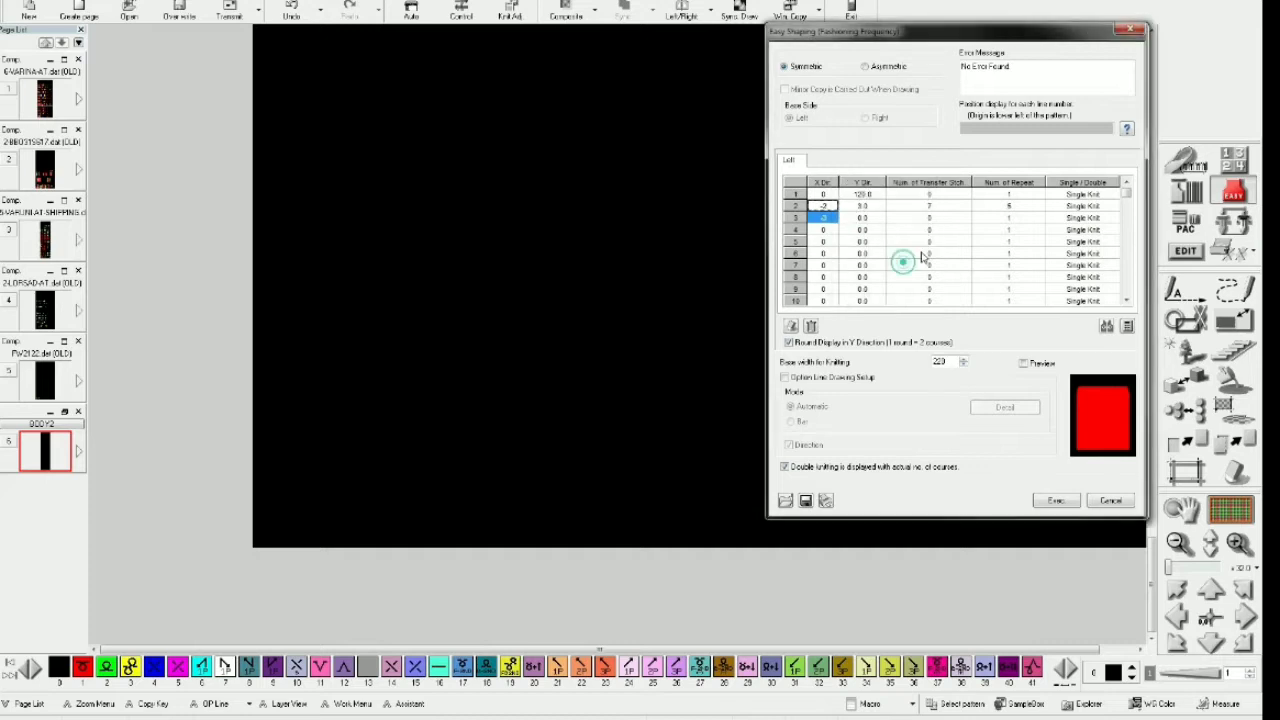
pyautogui.click(885, 246)
pyautogui.click(941, 272)
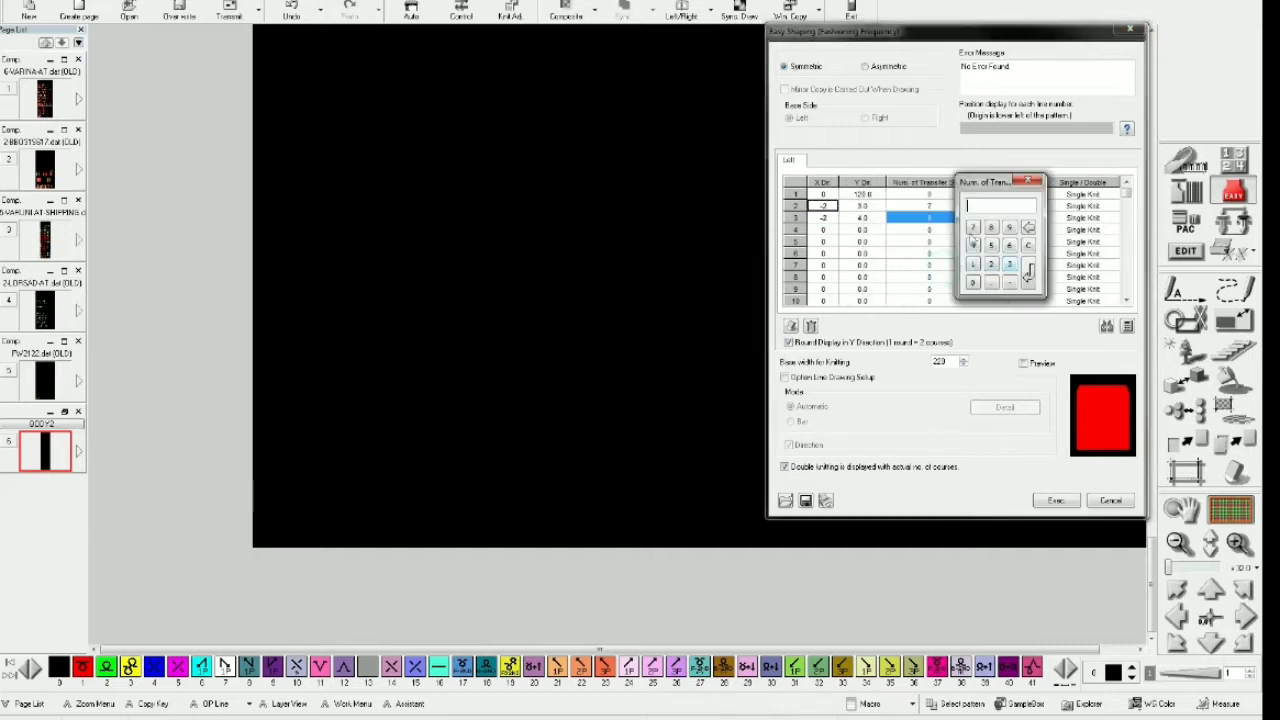
pyautogui.click(966, 227)
pyautogui.click(1022, 272)
pyautogui.click(1085, 247)
pyautogui.click(1104, 270)
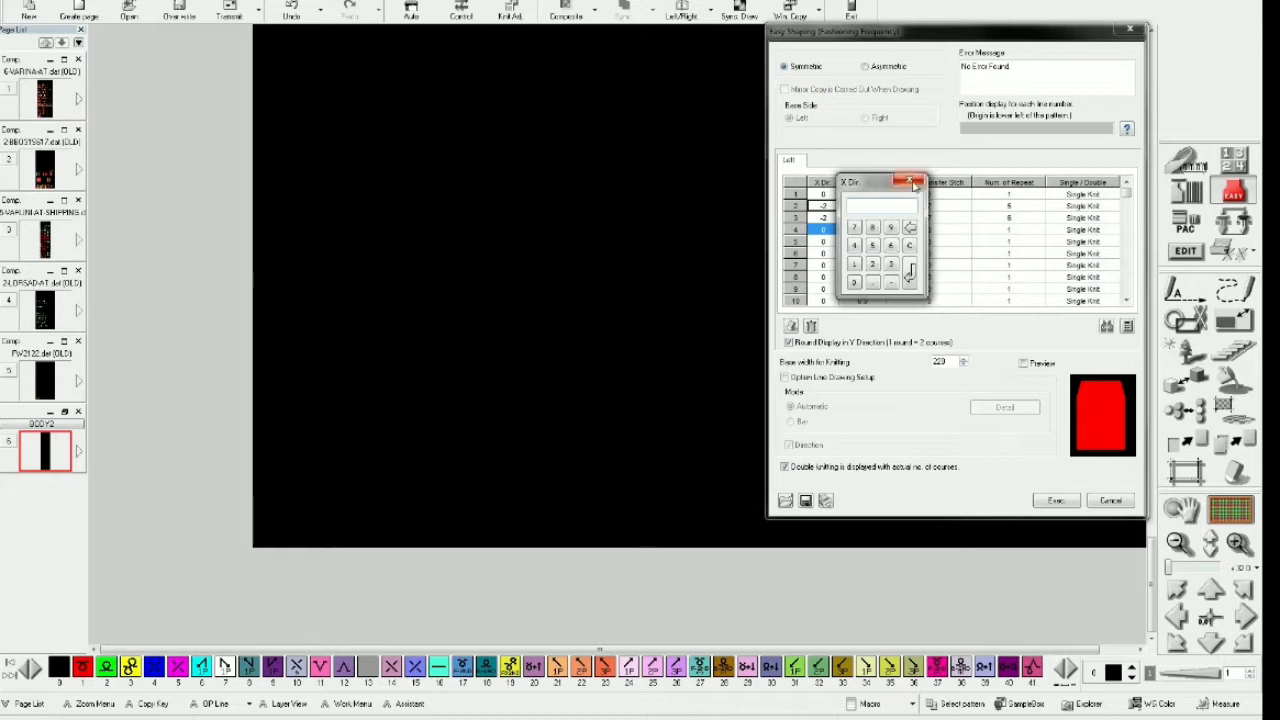
# Give shaping rows 4 and 5 Y values of 50 and 20, keeping X at 0
pyautogui.click(910, 182)
pyautogui.click(860, 229)
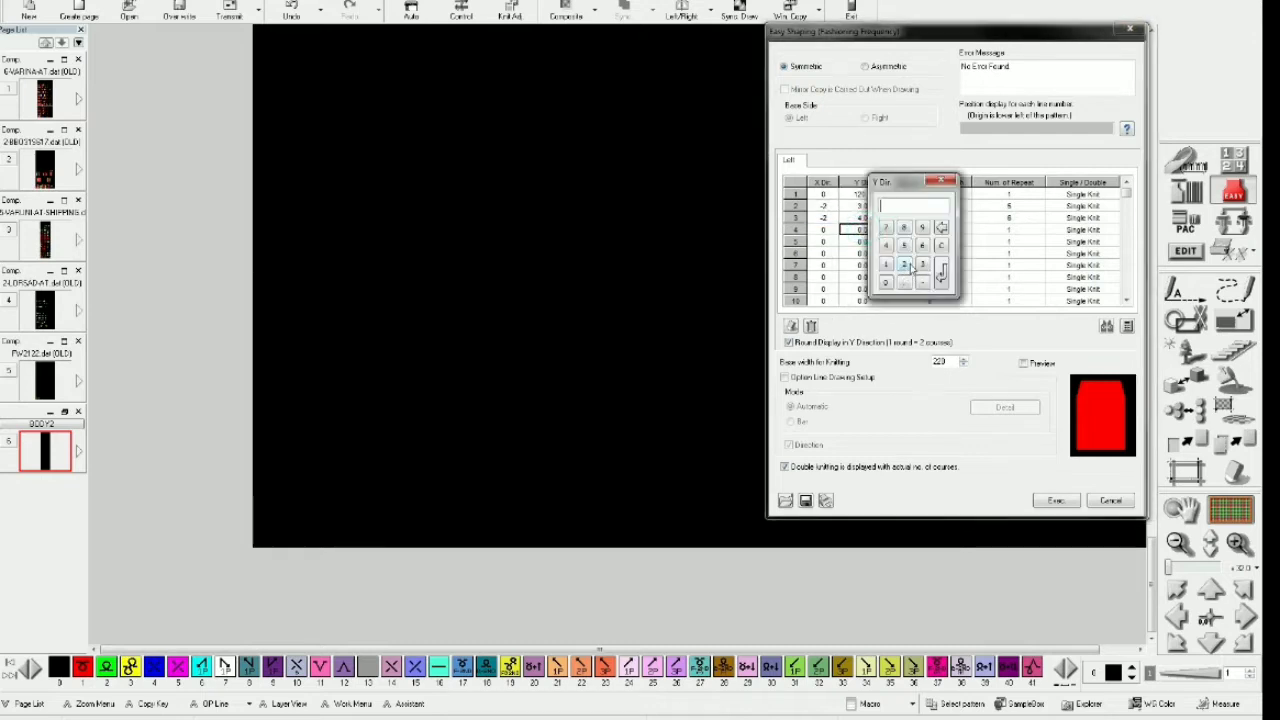
pyautogui.click(941, 272)
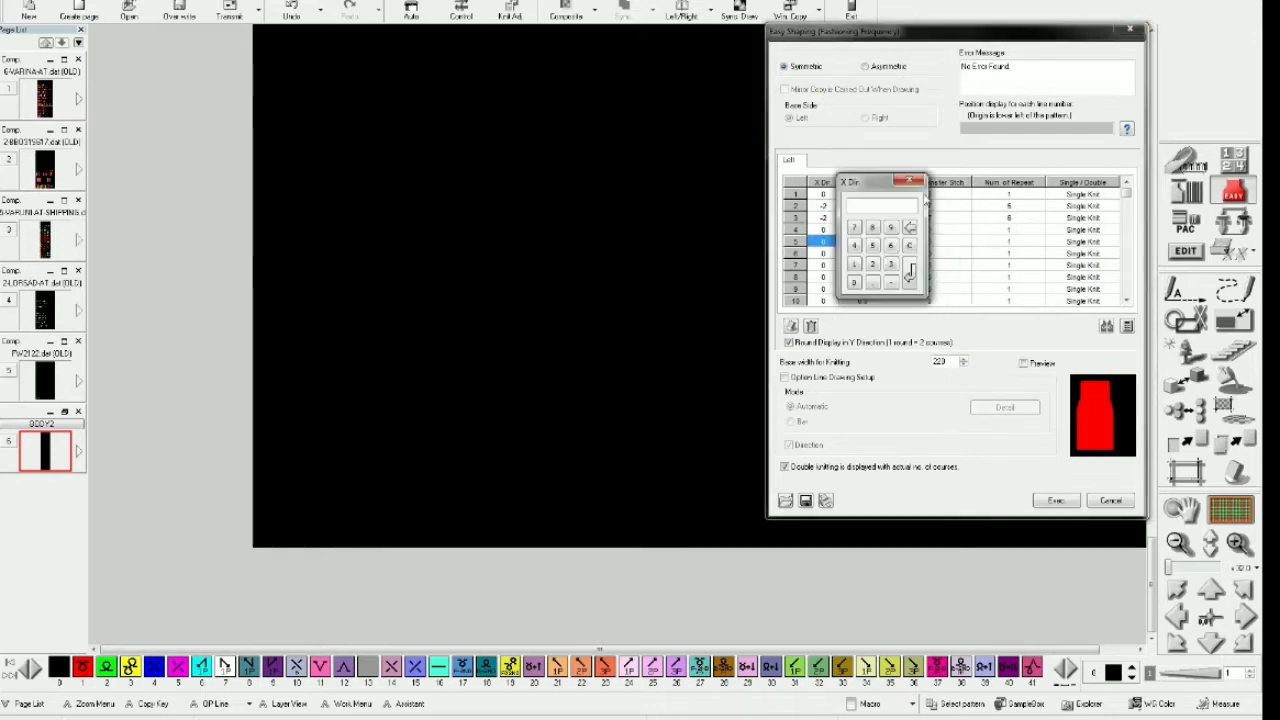
pyautogui.click(907, 182)
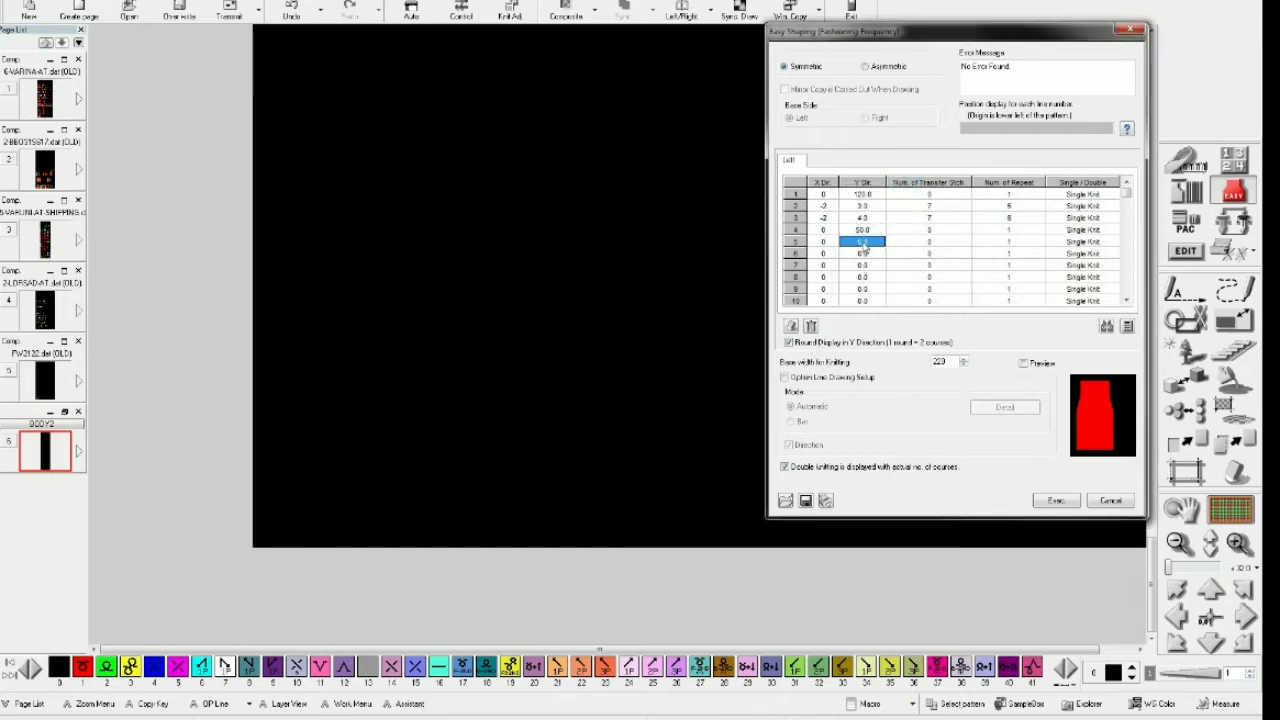
pyautogui.click(860, 242)
pyautogui.click(941, 270)
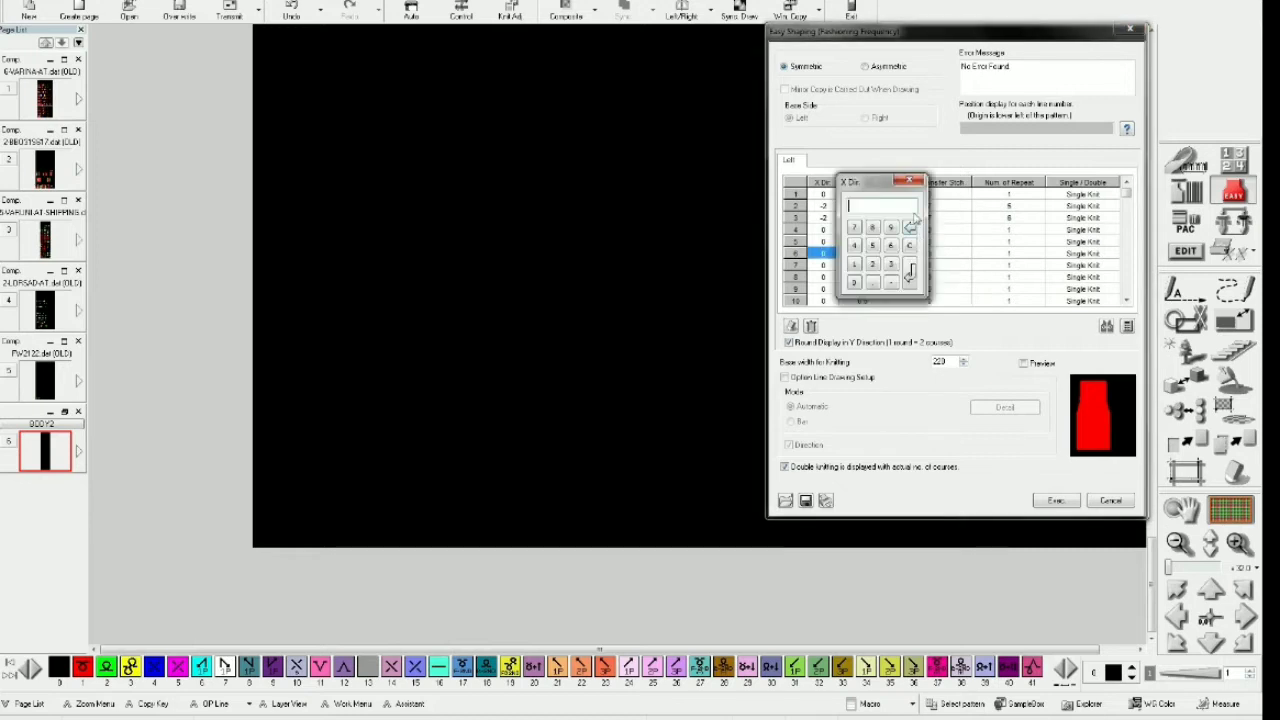
pyautogui.click(907, 182)
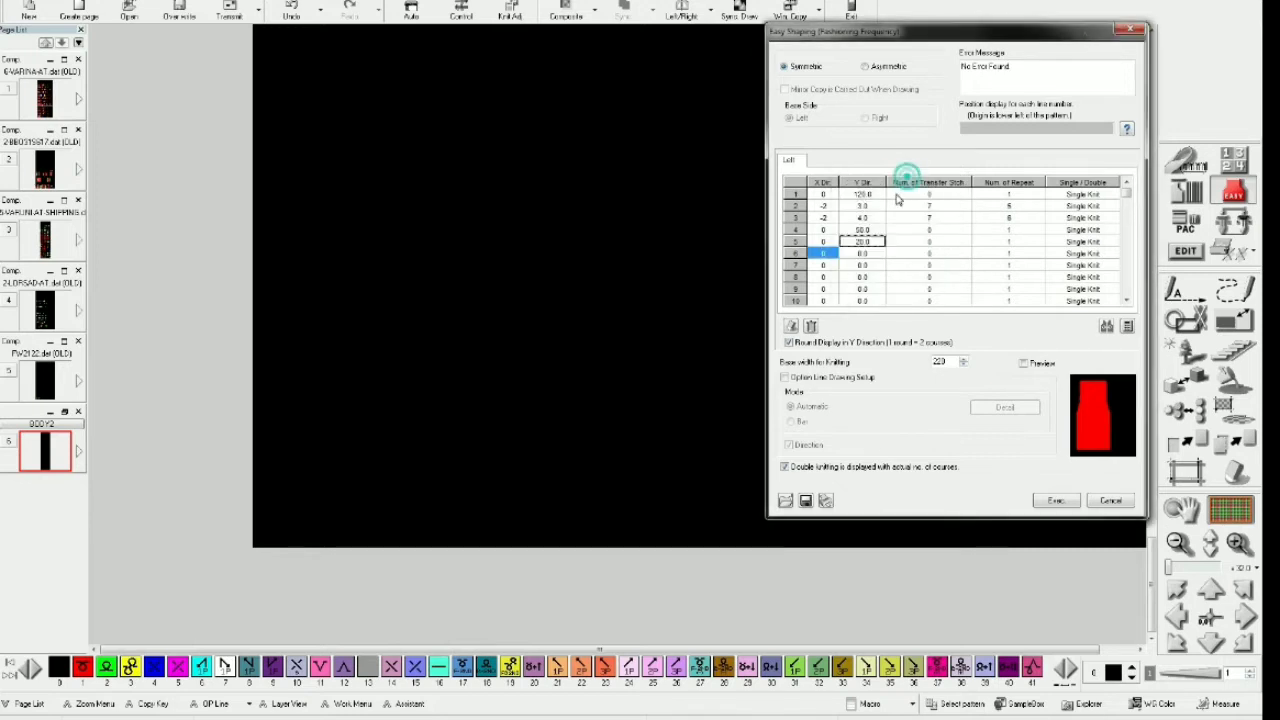
pyautogui.click(932, 243)
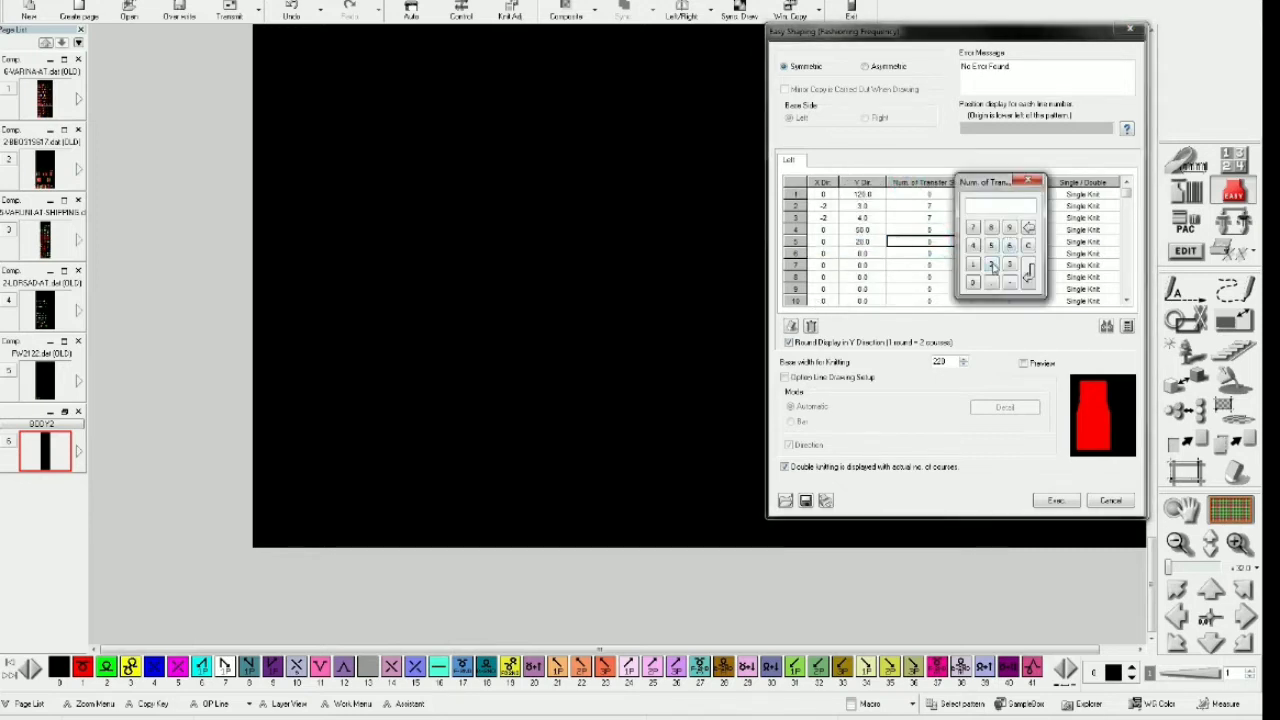
pyautogui.click(1027, 183)
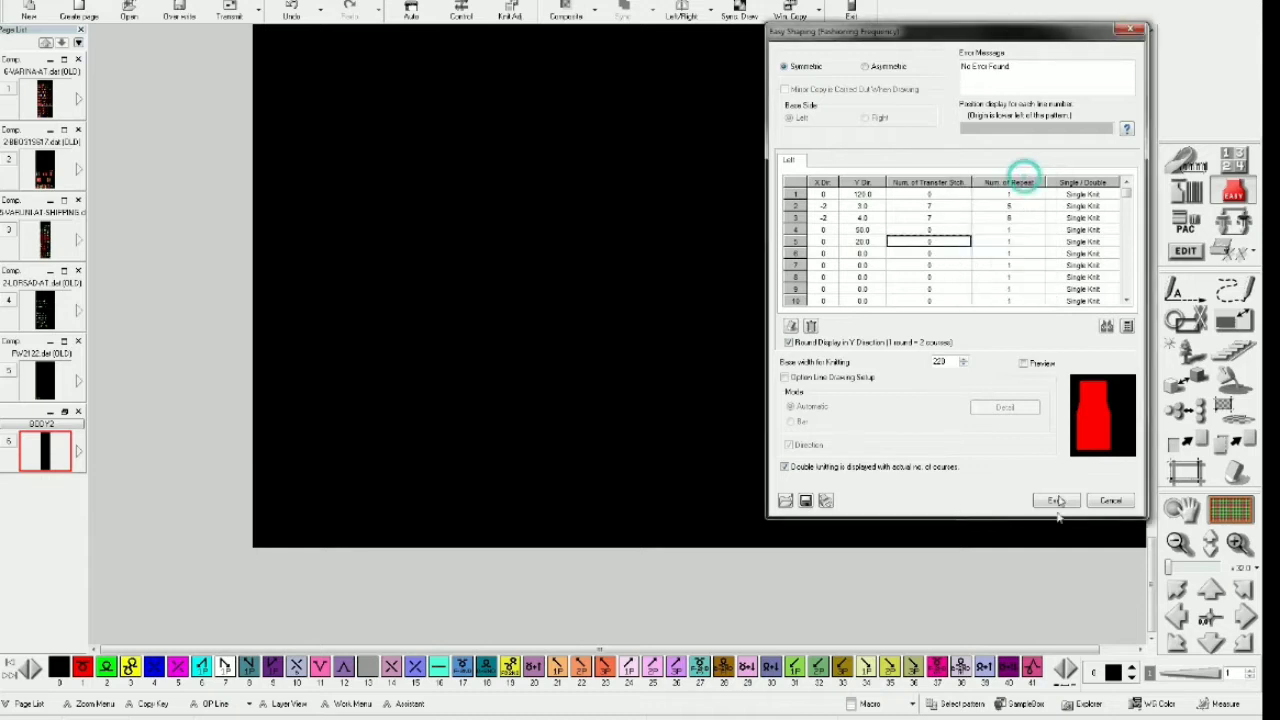
# Execute the shaping settings and place the generated body shape on the pattern page
pyautogui.click(1055, 500)
pyautogui.click(501, 345)
pyautogui.scroll(5, 505, 560)
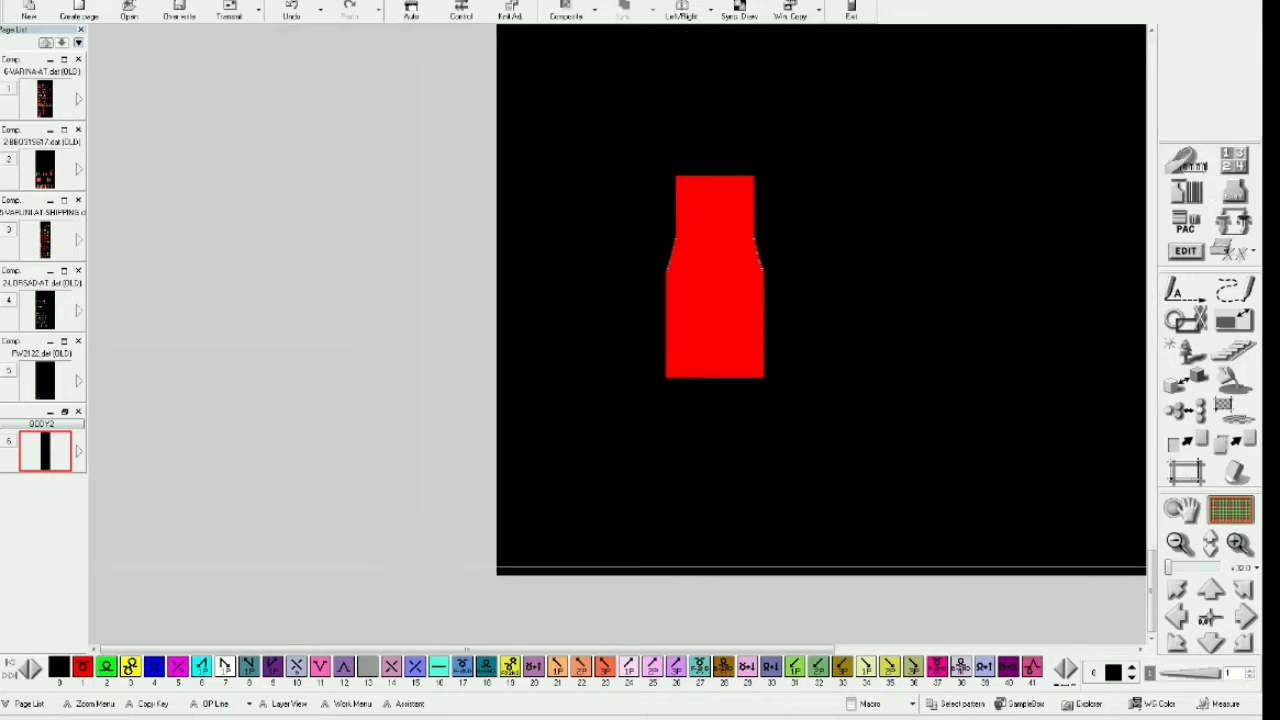
pyautogui.scroll(-3, 1103, 290)
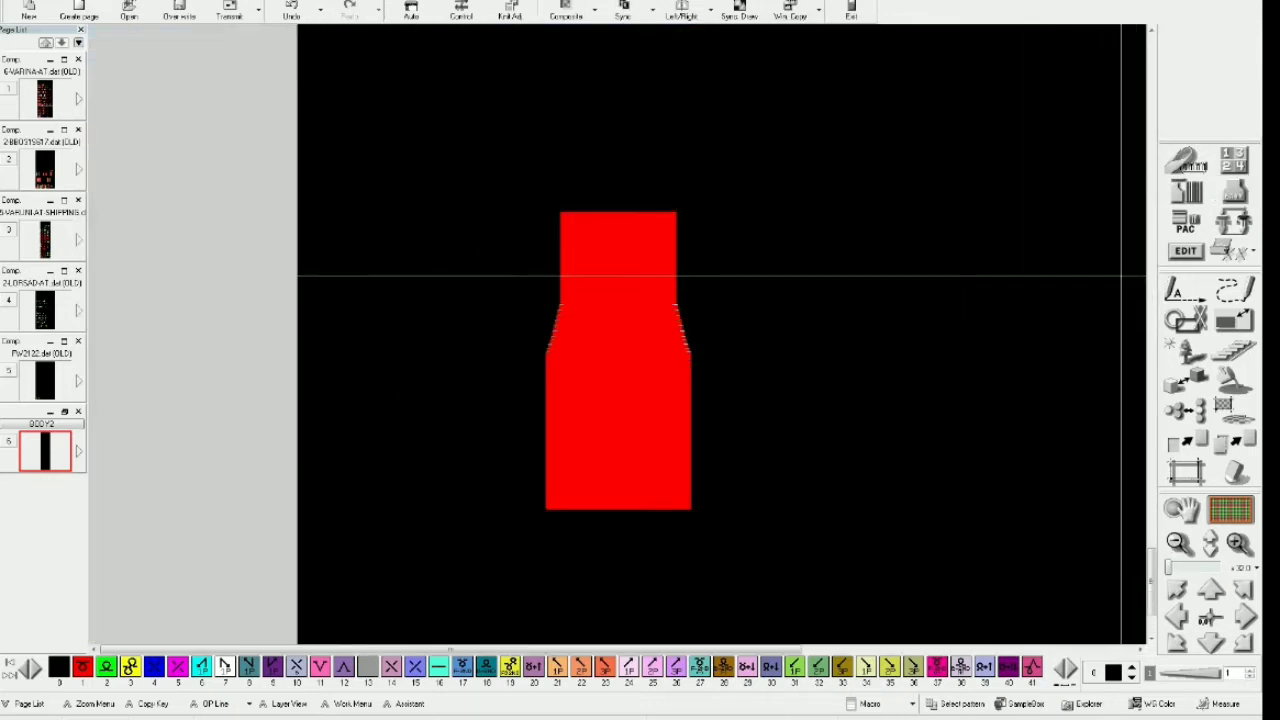
pyautogui.scroll(3, 1117, 281)
pyautogui.scroll(-3, 1117, 281)
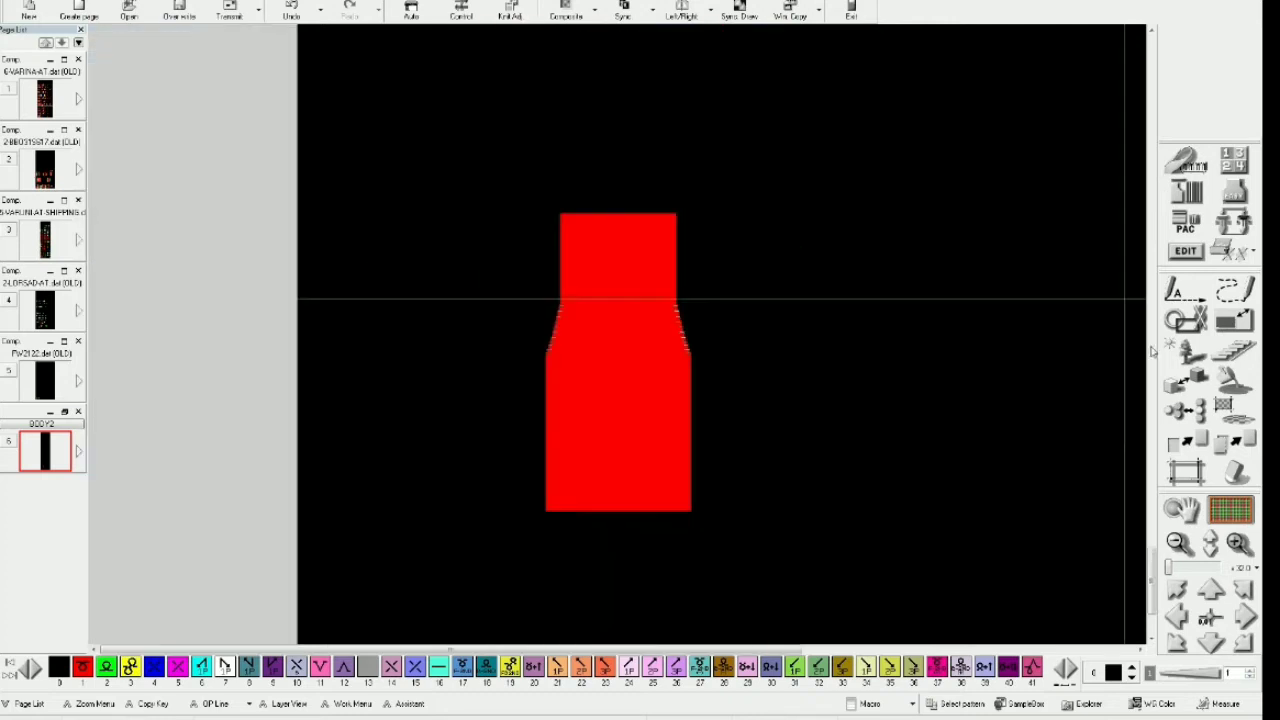
# Move the body shape about 375 in X and 0 in Y with Smooth Copy/Move and fix it there
pyautogui.click(1185, 441)
pyautogui.click(1057, 520)
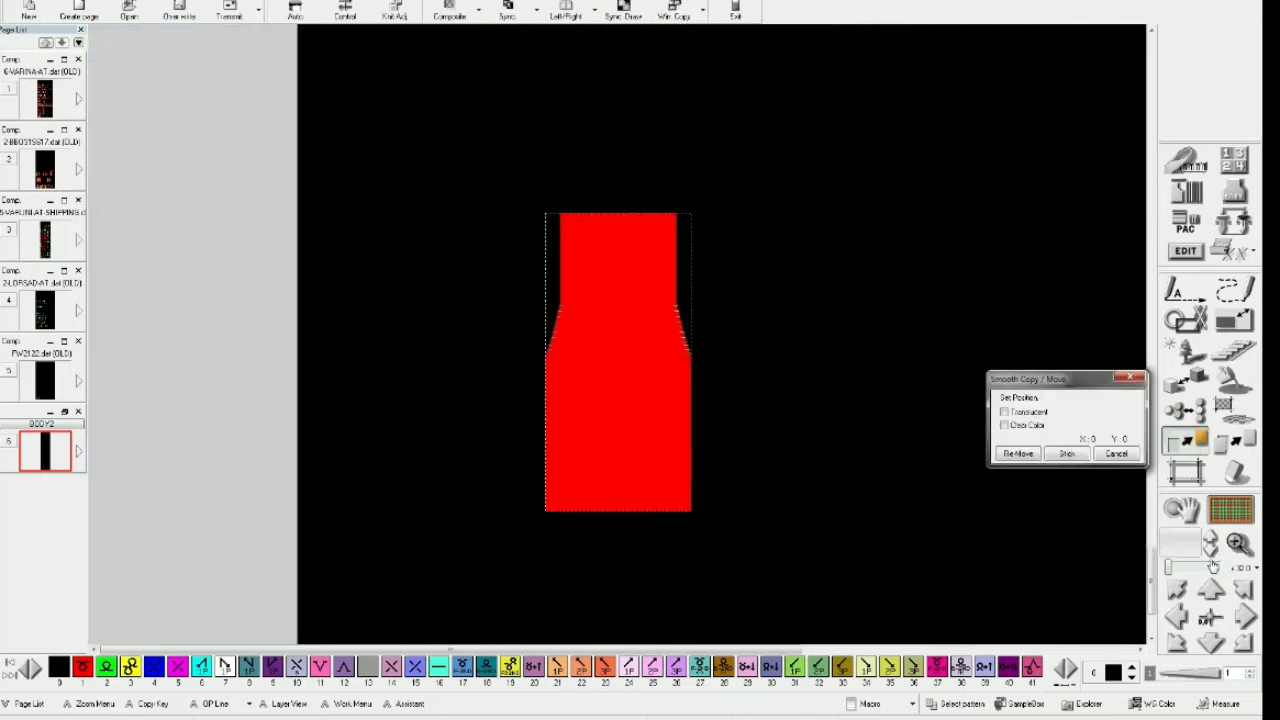
pyautogui.click(1244, 617)
pyautogui.click(1244, 617)
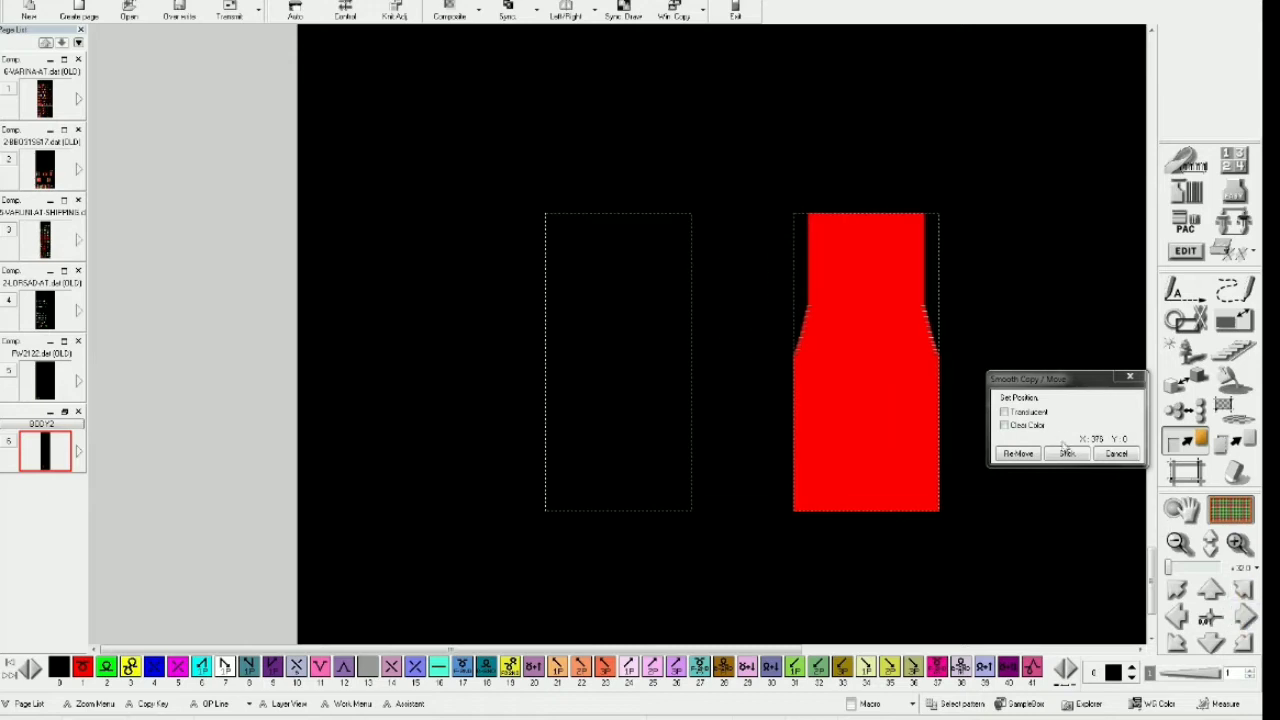
pyautogui.click(1065, 453)
pyautogui.click(1129, 377)
# Turn on left/right mirrored drawing with the symmetry axis on the vertical centre of the body shape
pyautogui.scroll(2, 1022, 493)
pyautogui.scroll(2, 1022, 493)
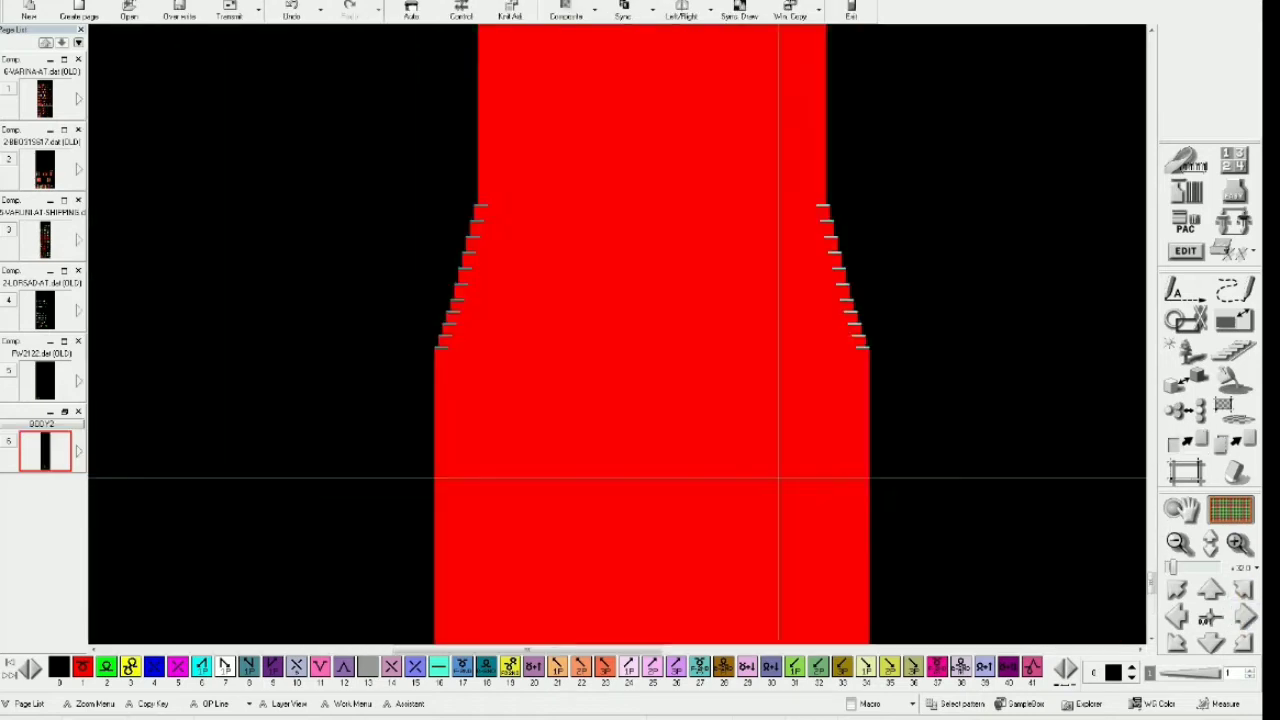
pyautogui.scroll(-4, 1034, 486)
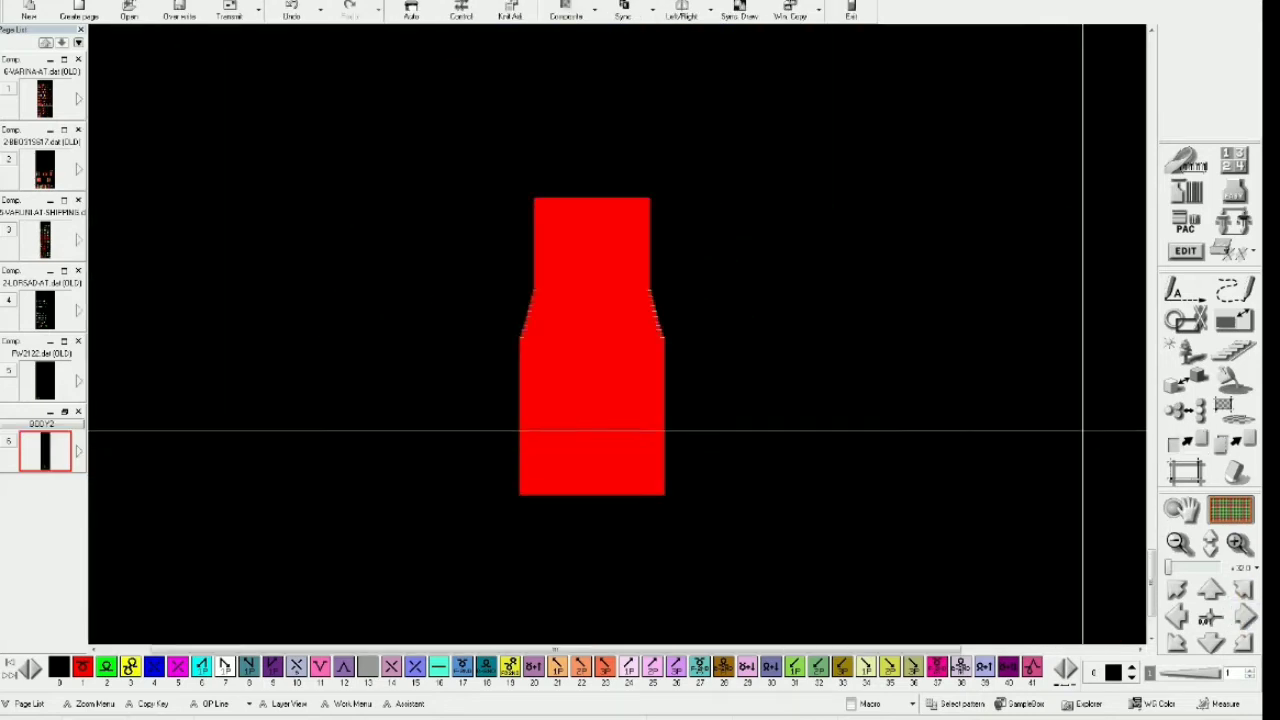
pyautogui.scroll(2, 1084, 431)
pyautogui.scroll(2, 1082, 431)
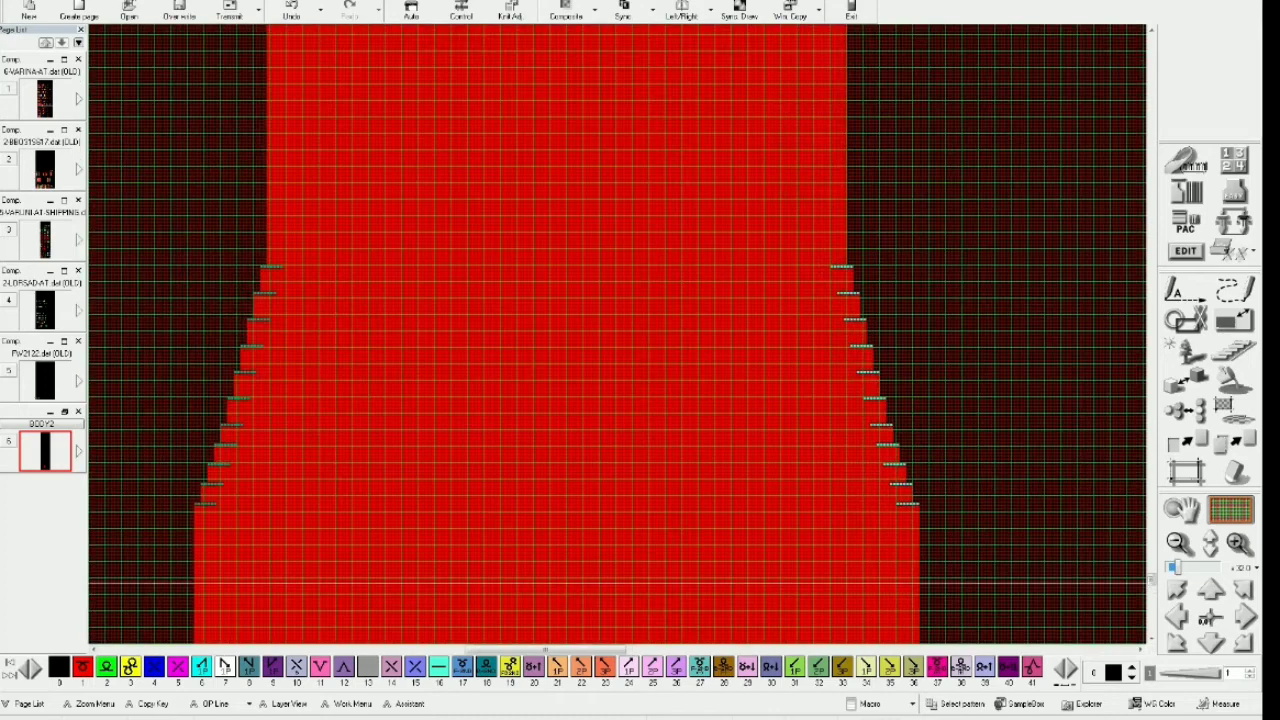
pyautogui.scroll(-2, 1084, 432)
pyautogui.moveTo(1108, 491); pyautogui.dragTo(1114, 525)
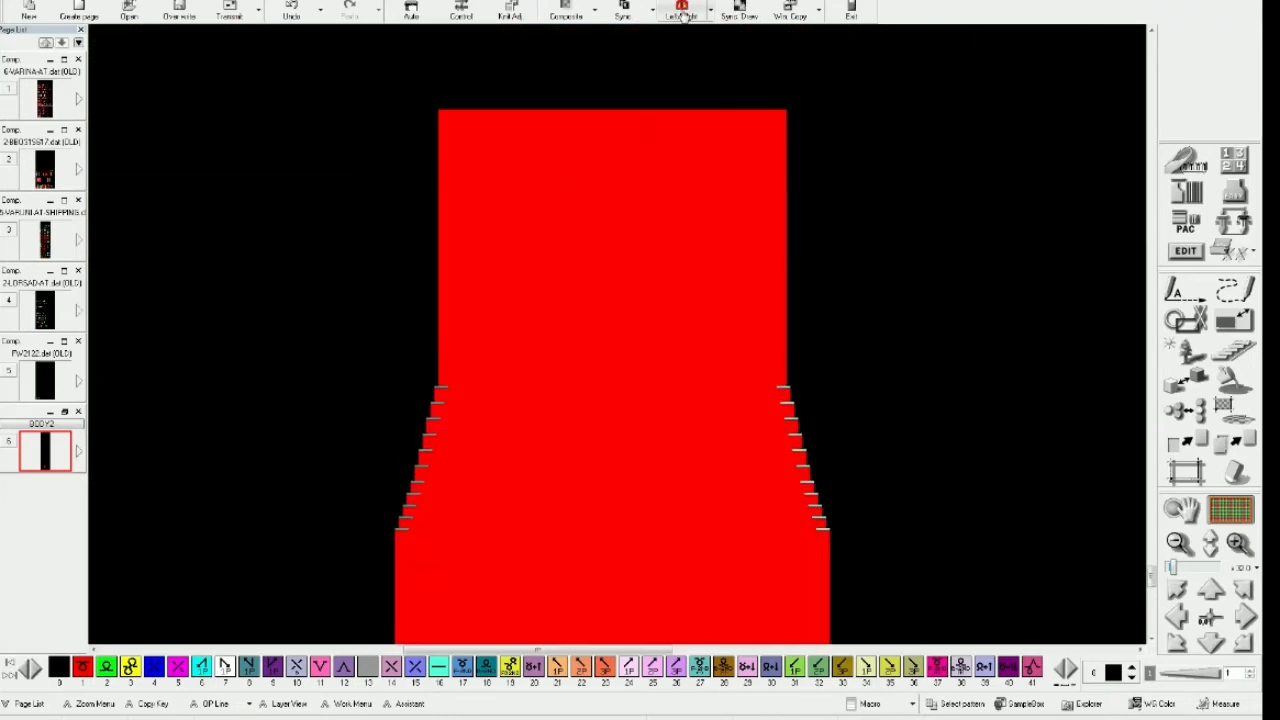
pyautogui.click(712, 17)
pyautogui.click(715, 32)
pyautogui.scroll(1, 806, 57)
pyautogui.click(975, 100)
pyautogui.click(797, 248)
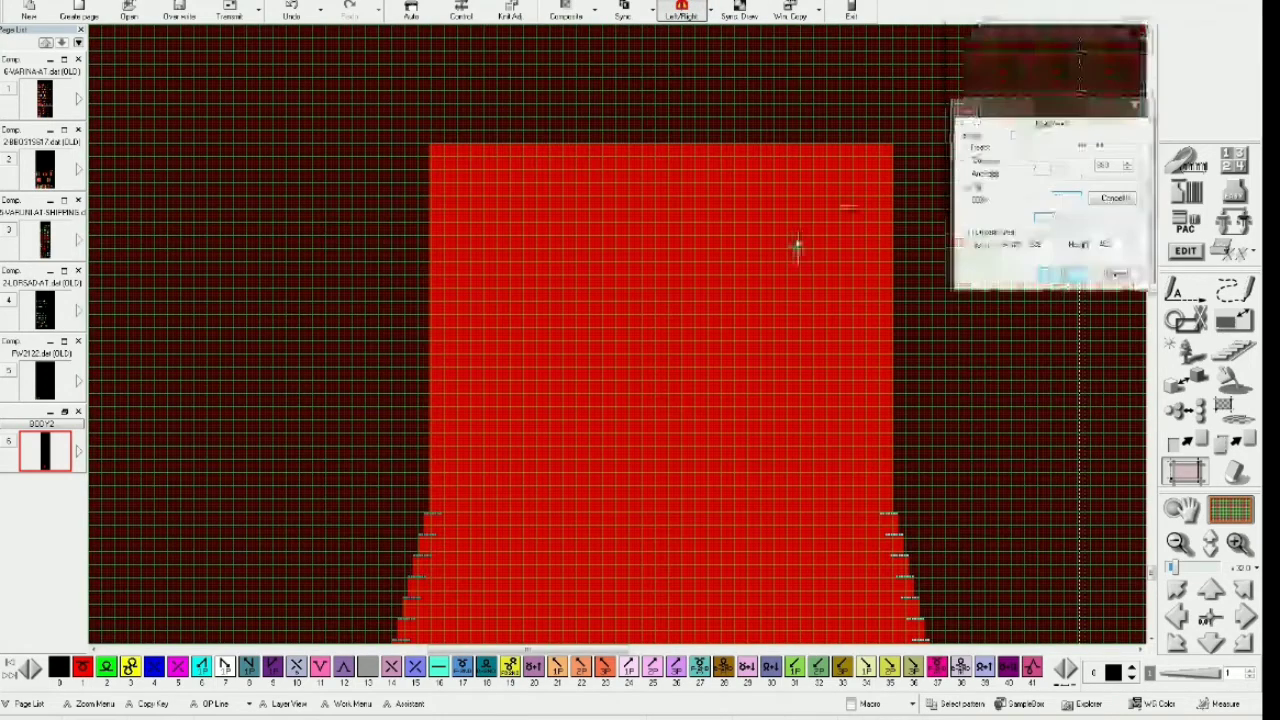
# Mark the lowest mirrored pair of neckline points in colour 7 near the body's centre, erasing the misplaced outer pixels with red colour 1
pyautogui.scroll(1, 525, 339)
pyautogui.click(225, 671)
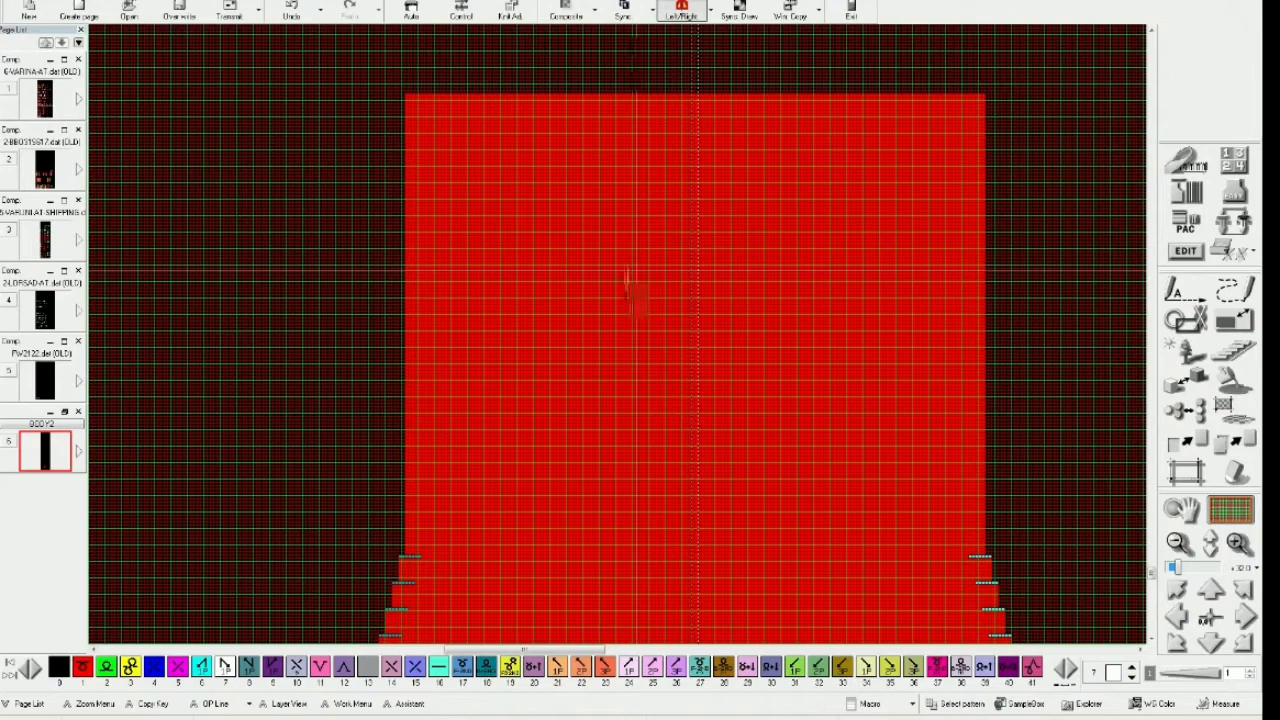
pyautogui.click(637, 289)
pyautogui.scroll(2, 637, 291)
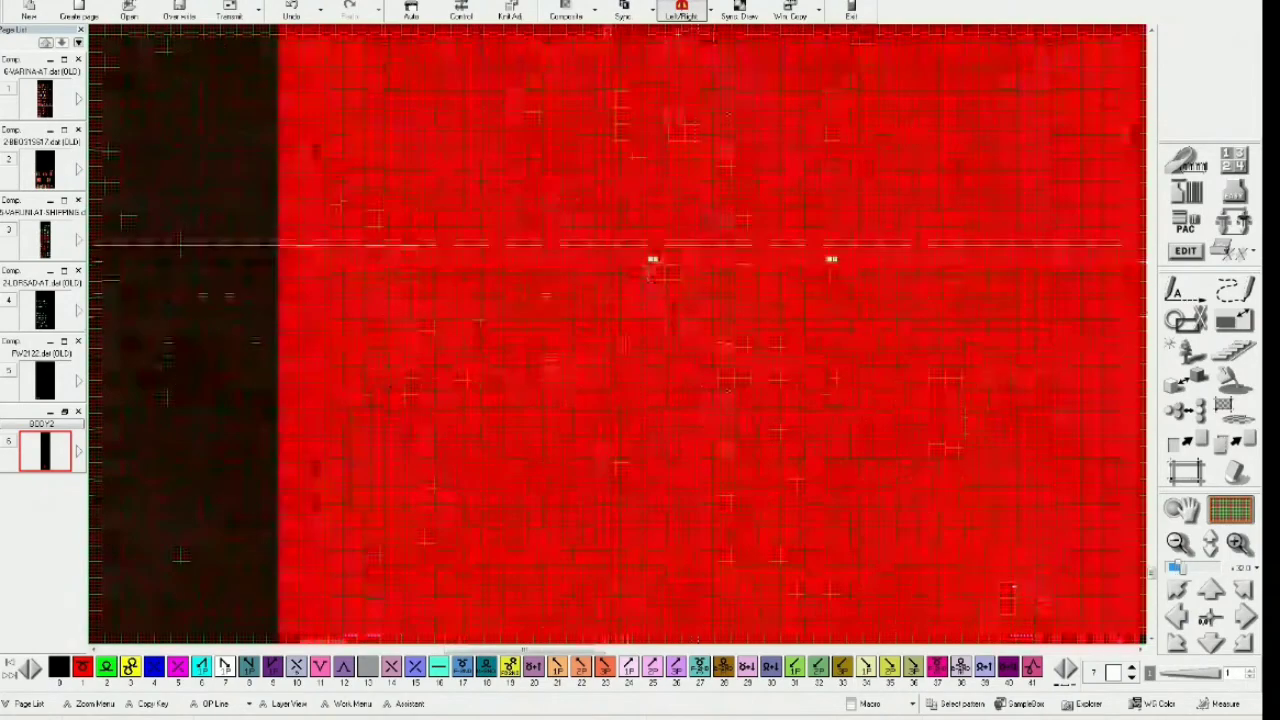
pyautogui.click(677, 259)
pyautogui.rightClick(662, 258)
pyautogui.moveTo(656, 259); pyautogui.dragTo(651, 259)
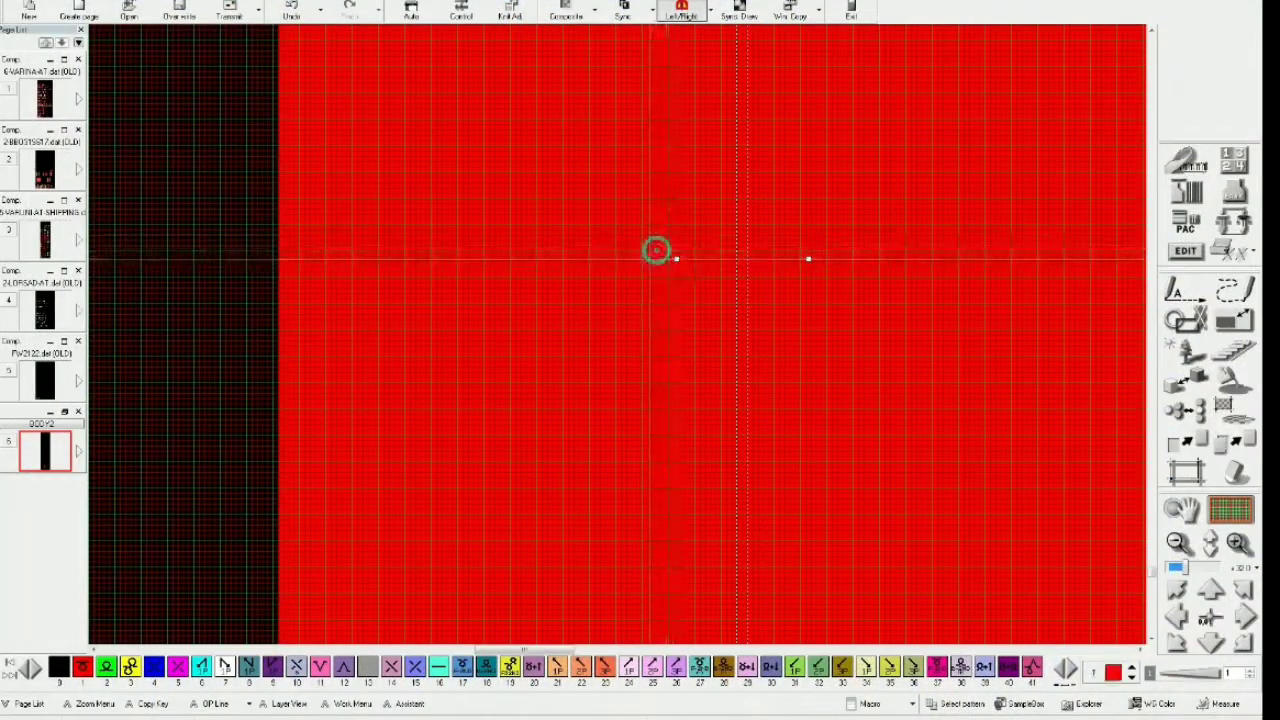
# Mark four more mirrored pairs of colour 7 points, widening upward as a neckline curve to the body's upper edge
pyautogui.rightClick(677, 259)
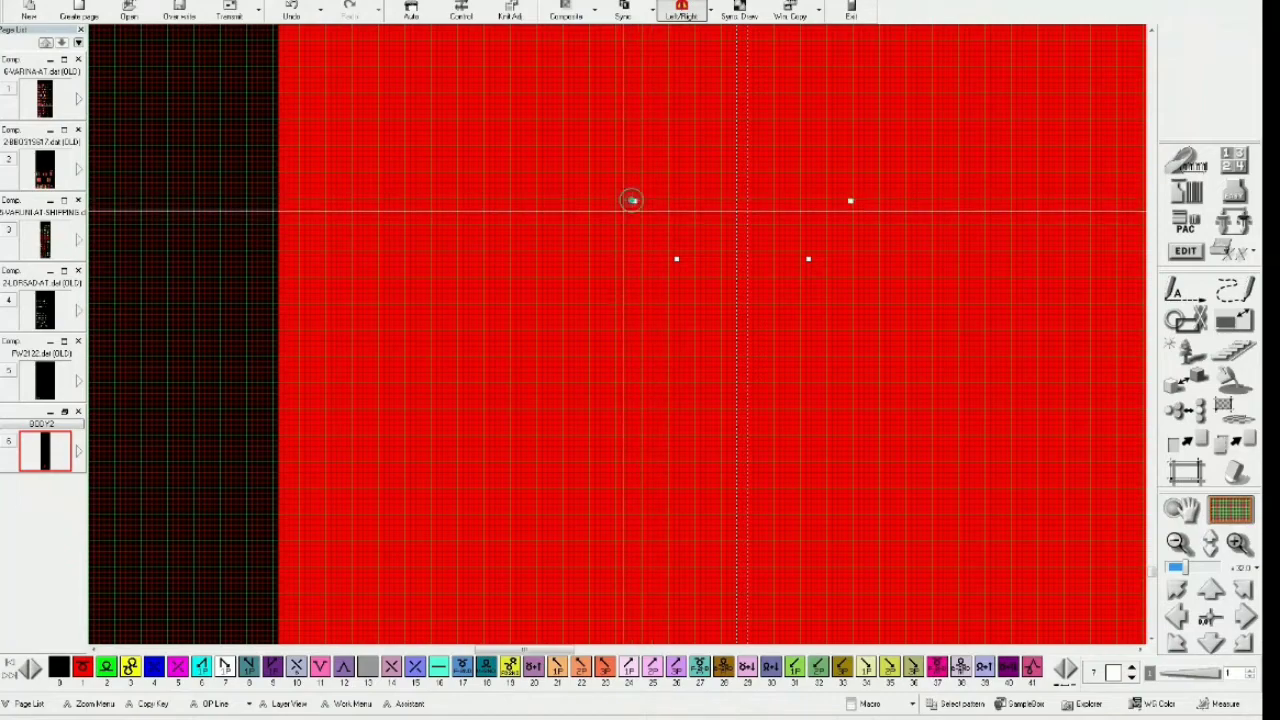
pyautogui.scroll(-2, 632, 200)
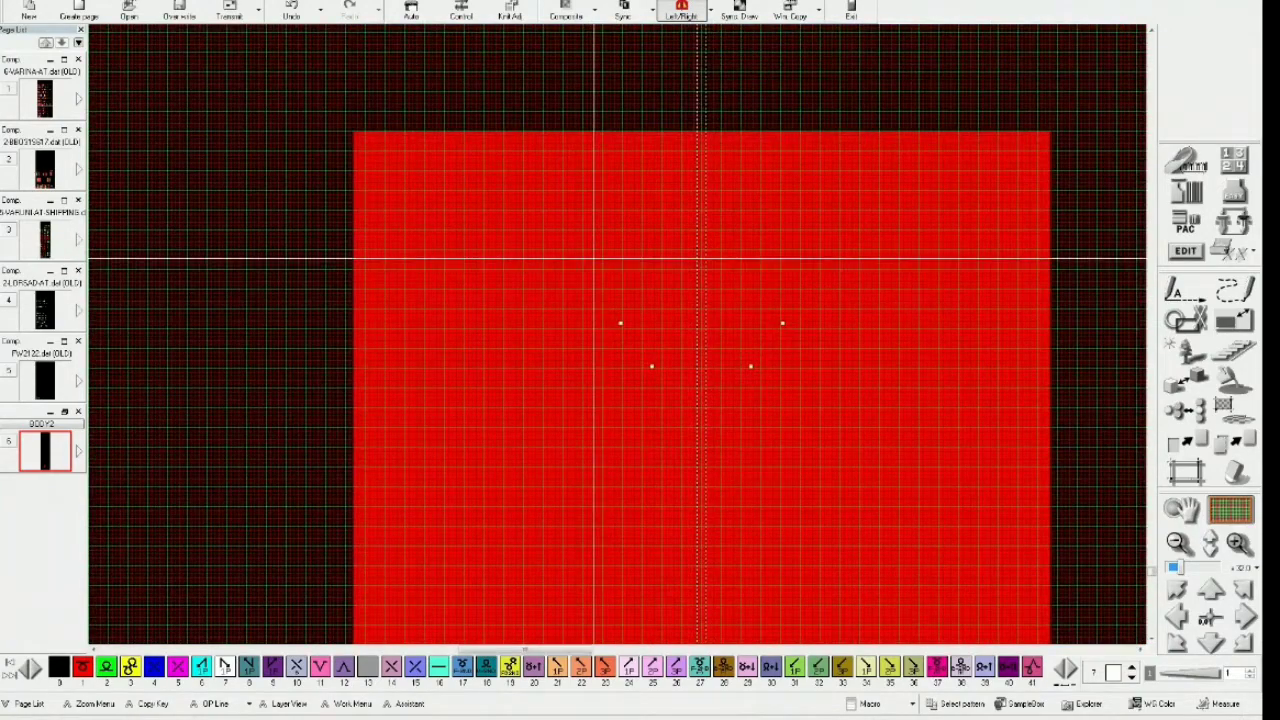
pyautogui.click(592, 259)
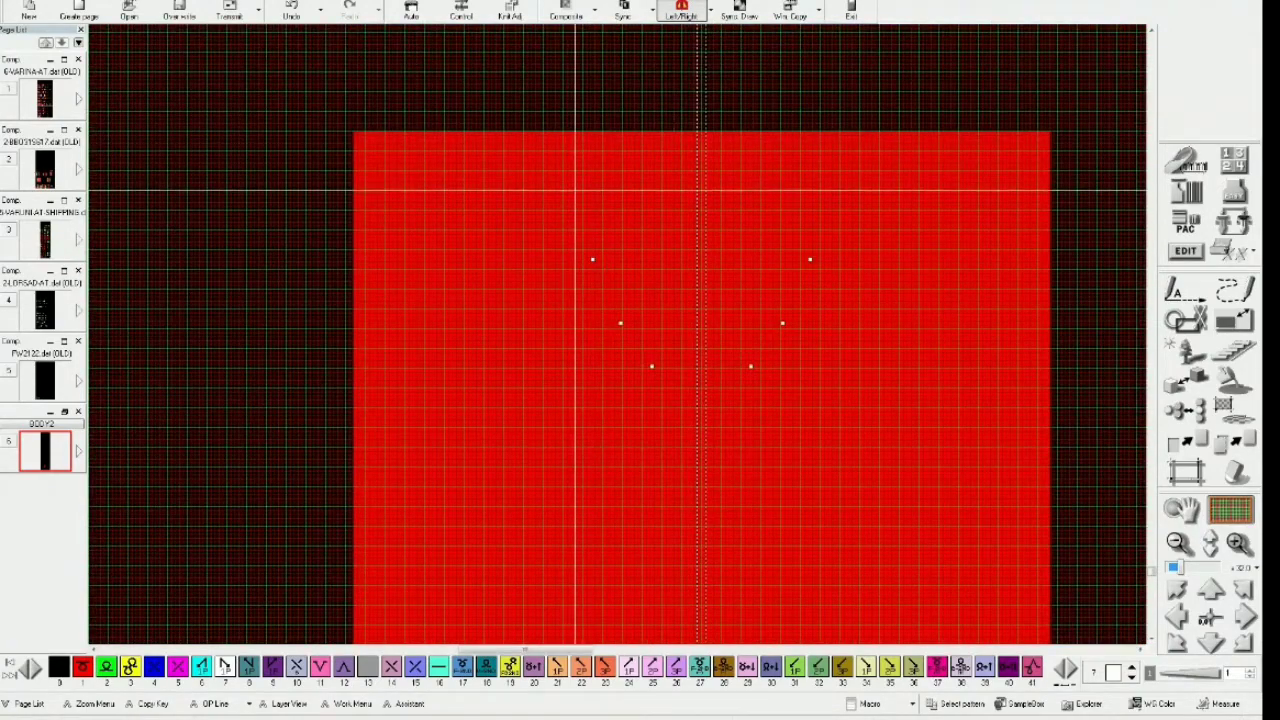
pyautogui.click(572, 188)
pyautogui.moveTo(475, 154); pyautogui.dragTo(515, 221)
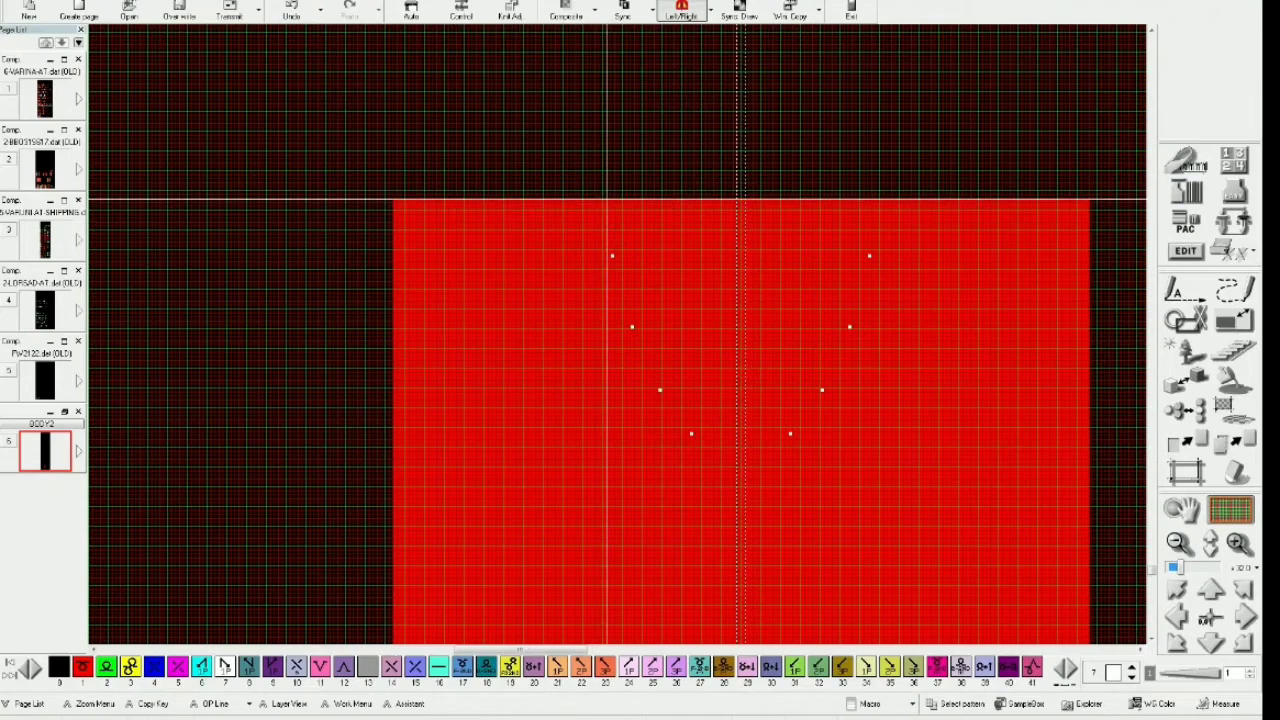
pyautogui.click(603, 202)
pyautogui.scroll(-1, 603, 202)
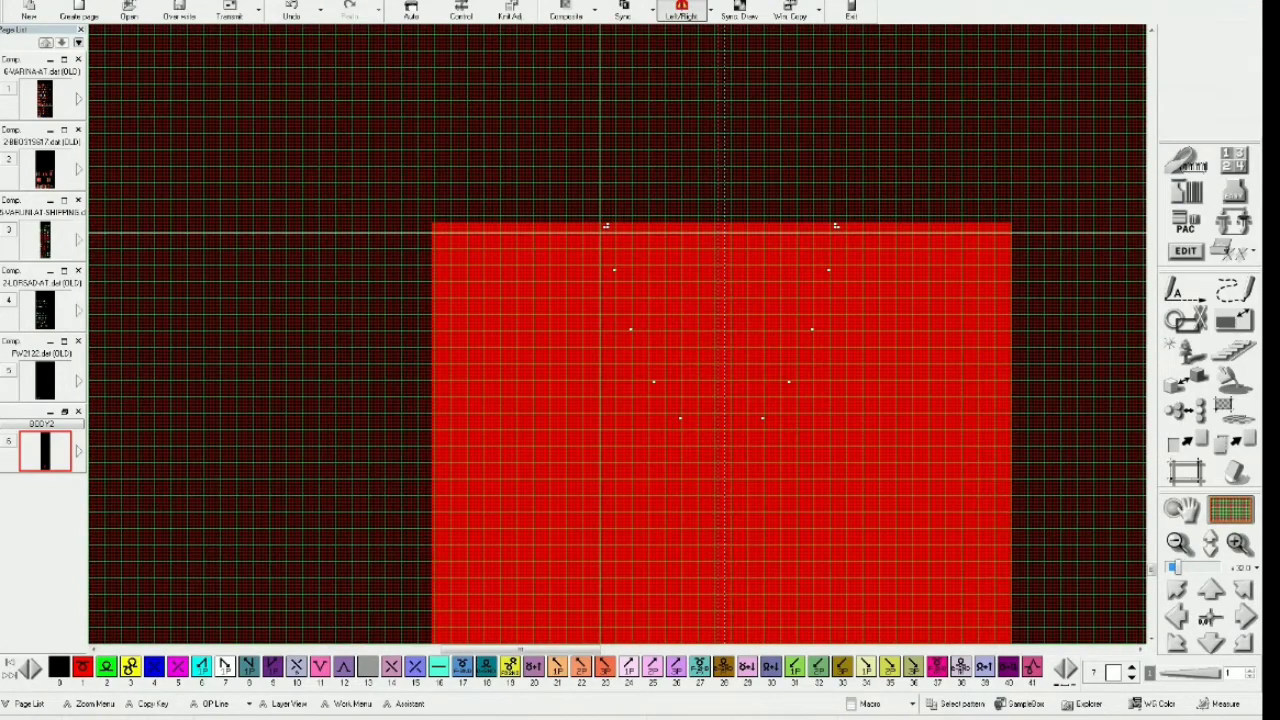
pyautogui.click(604, 227)
# Turn off left/right mirrored drawing and save the body pattern over its existing file
pyautogui.scroll(-1, 724, 325)
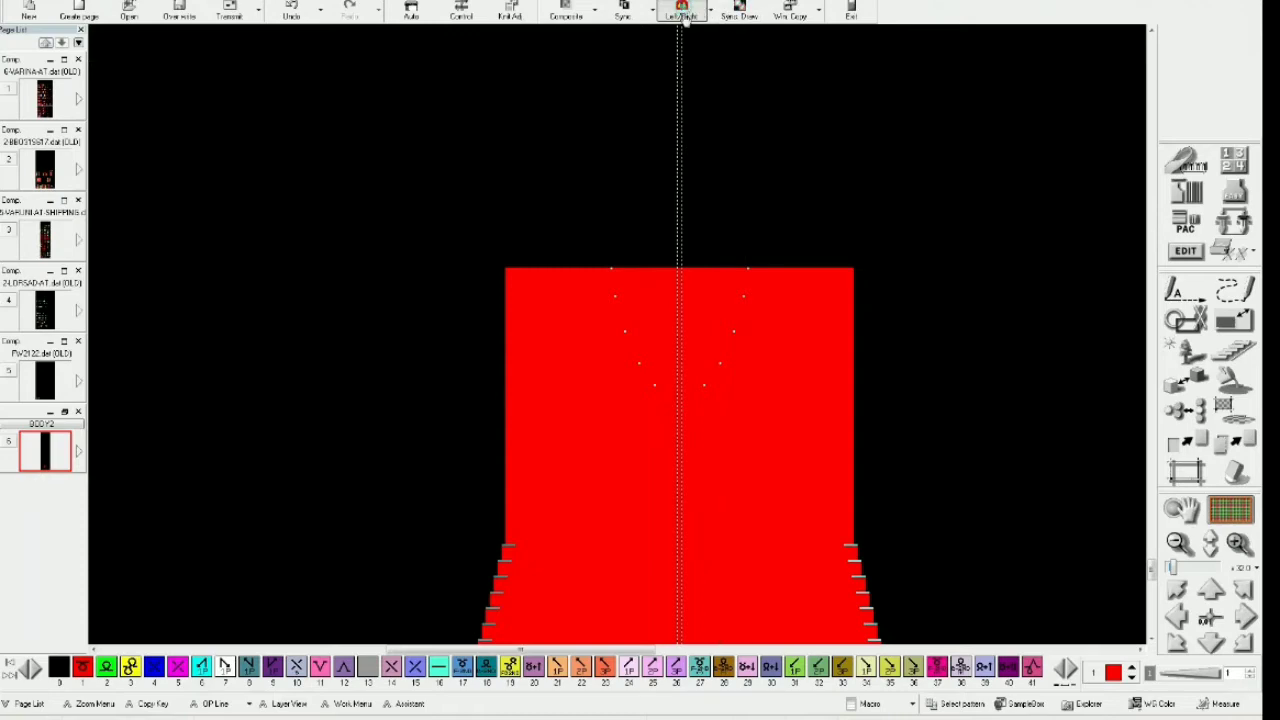
pyautogui.scroll(1, 614, 331)
pyautogui.scroll(-1, 863, 266)
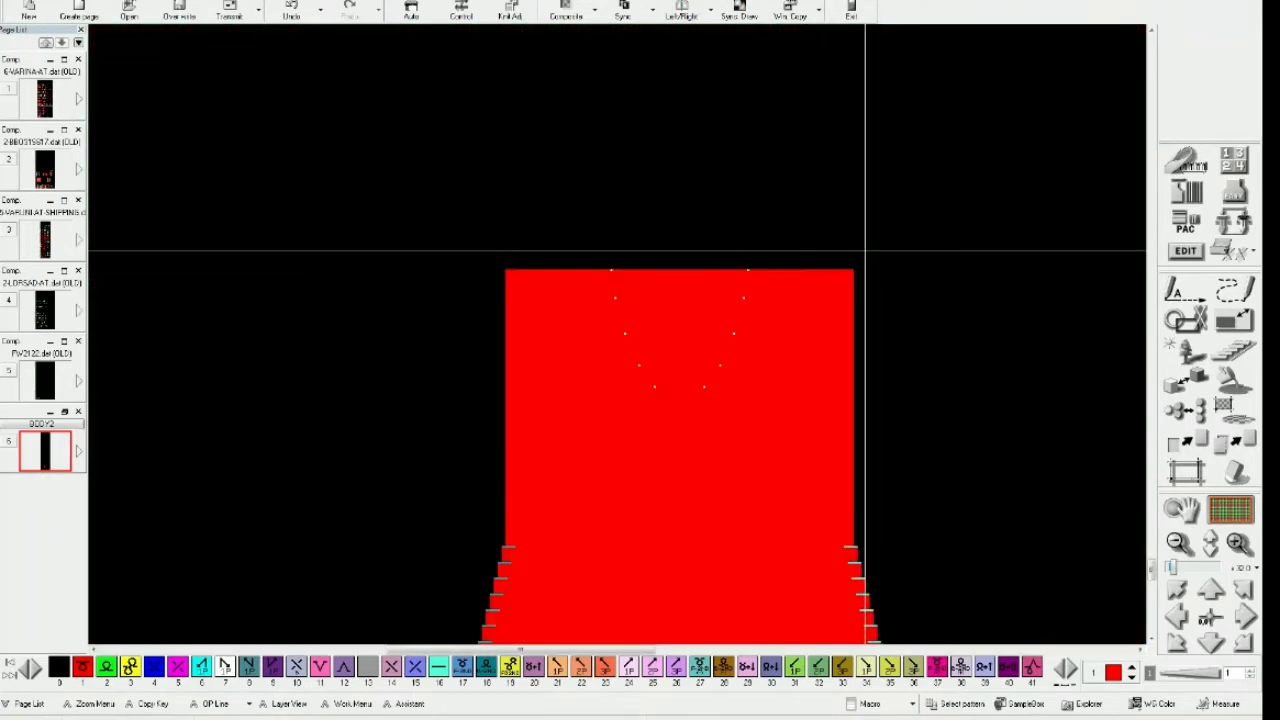
pyautogui.press('Left')
pyautogui.press('Down')
pyautogui.press('Down')
pyautogui.press('Down')
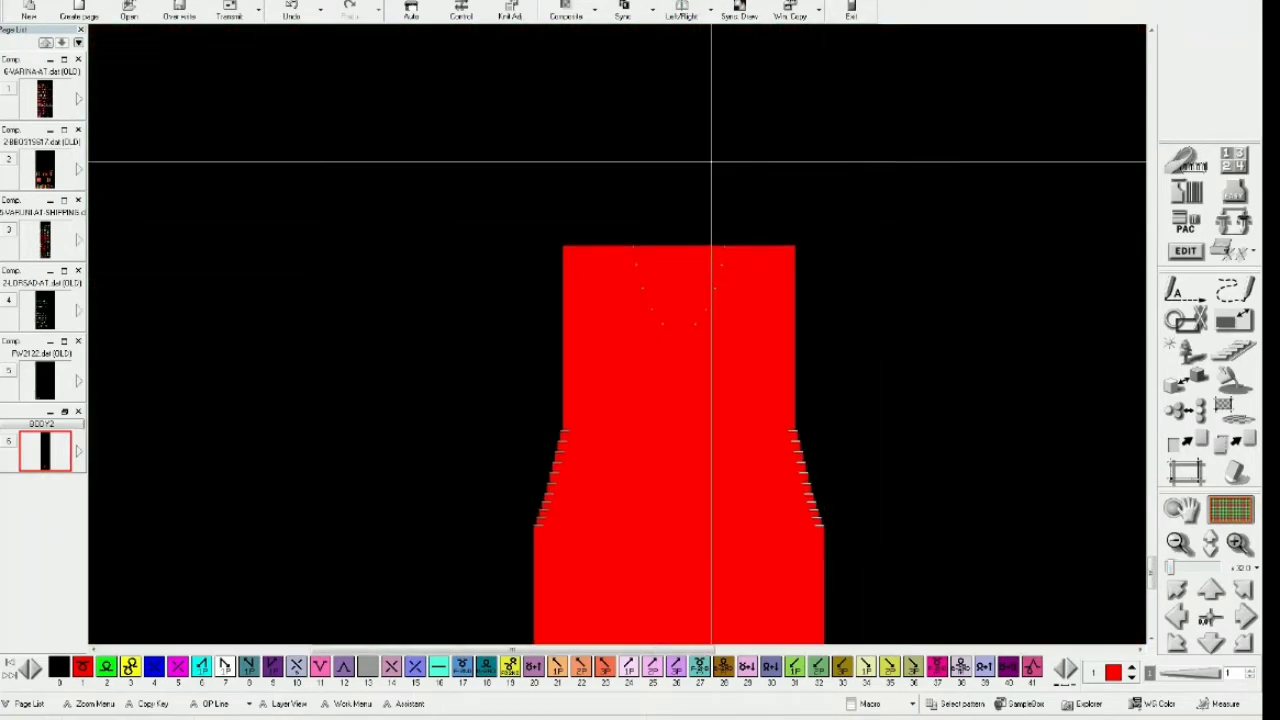
pyautogui.click(179, 8)
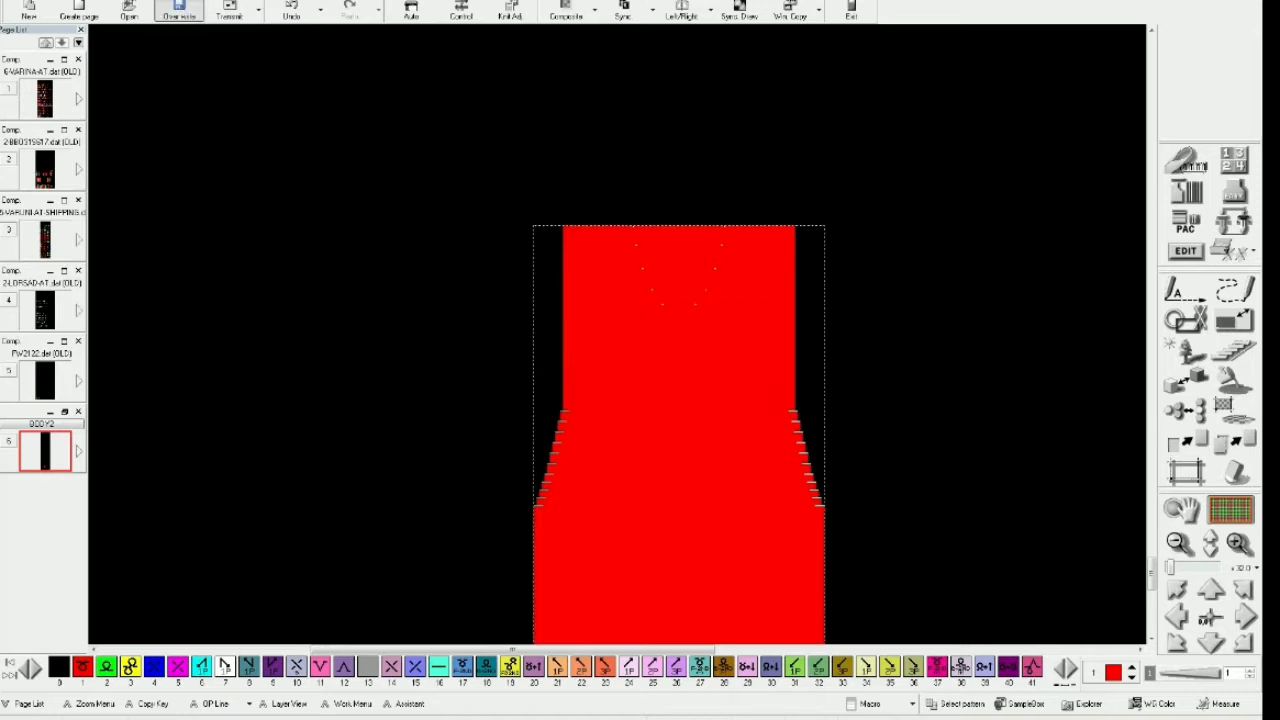
# Select the whole red body shape as the work area using the Pattern mode
pyautogui.moveTo(1071, 135); pyautogui.dragTo(1051, 109)
pyautogui.scroll(-2, 1051, 108)
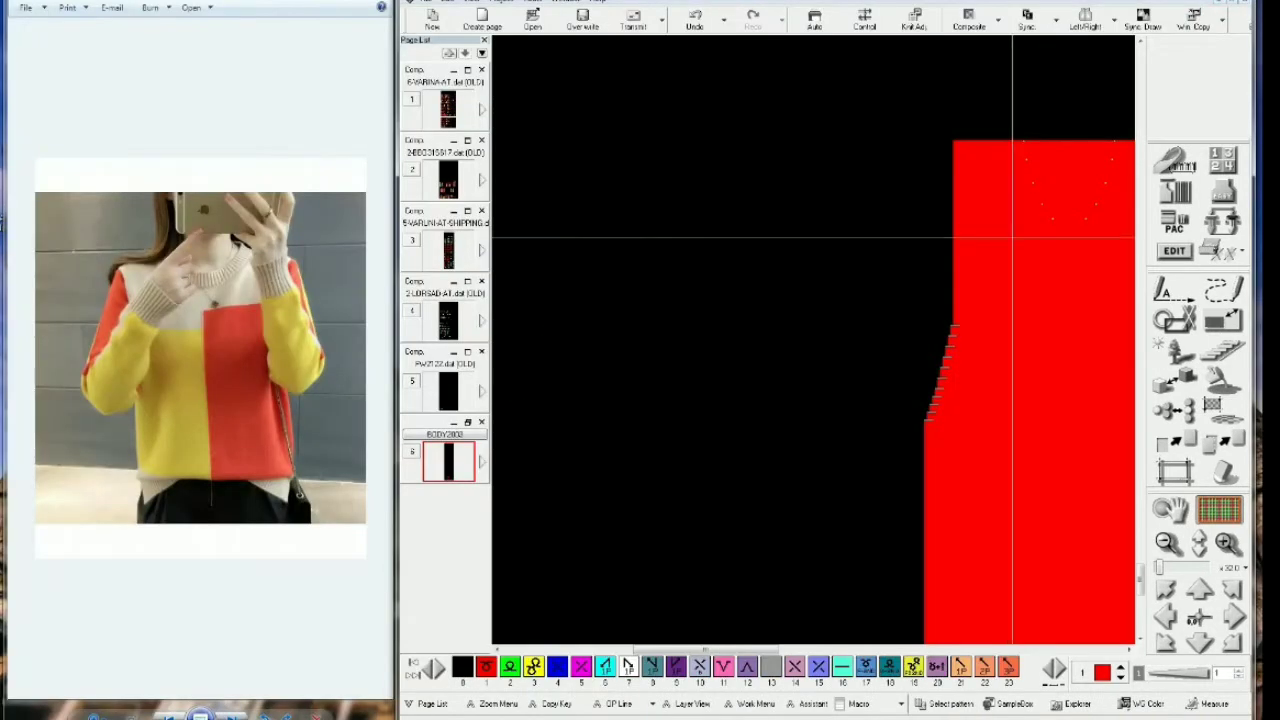
pyautogui.moveTo(1008, 364); pyautogui.dragTo(843, 309)
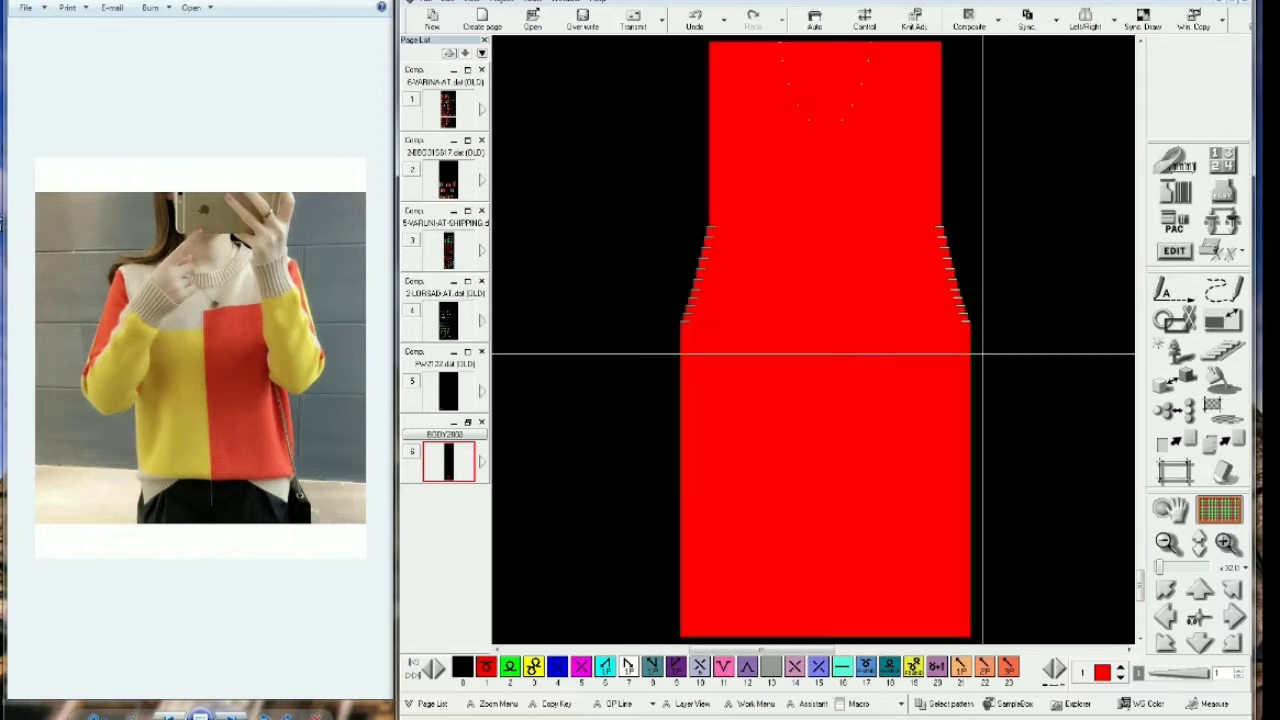
pyautogui.scroll(-5, 1060, 366)
pyautogui.moveTo(1044, 466); pyautogui.dragTo(965, 439)
pyautogui.scroll(1, 965, 439)
pyautogui.click(1175, 472)
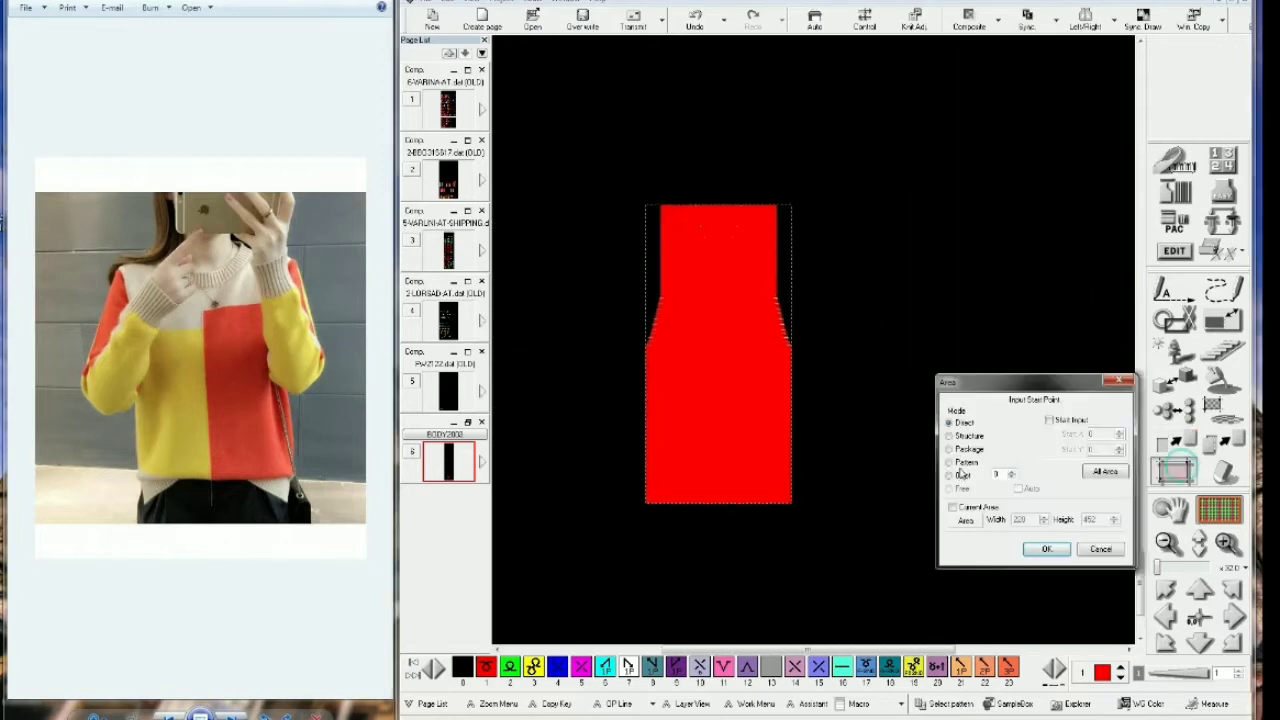
pyautogui.scroll(3, 871, 511)
pyautogui.click(960, 461)
pyautogui.click(665, 494)
# Place a copy of the body shape to the right of the original, level with it, using Smooth Copy mode, and stick it there
pyautogui.click(1222, 441)
pyautogui.scroll(-3, 1080, 420)
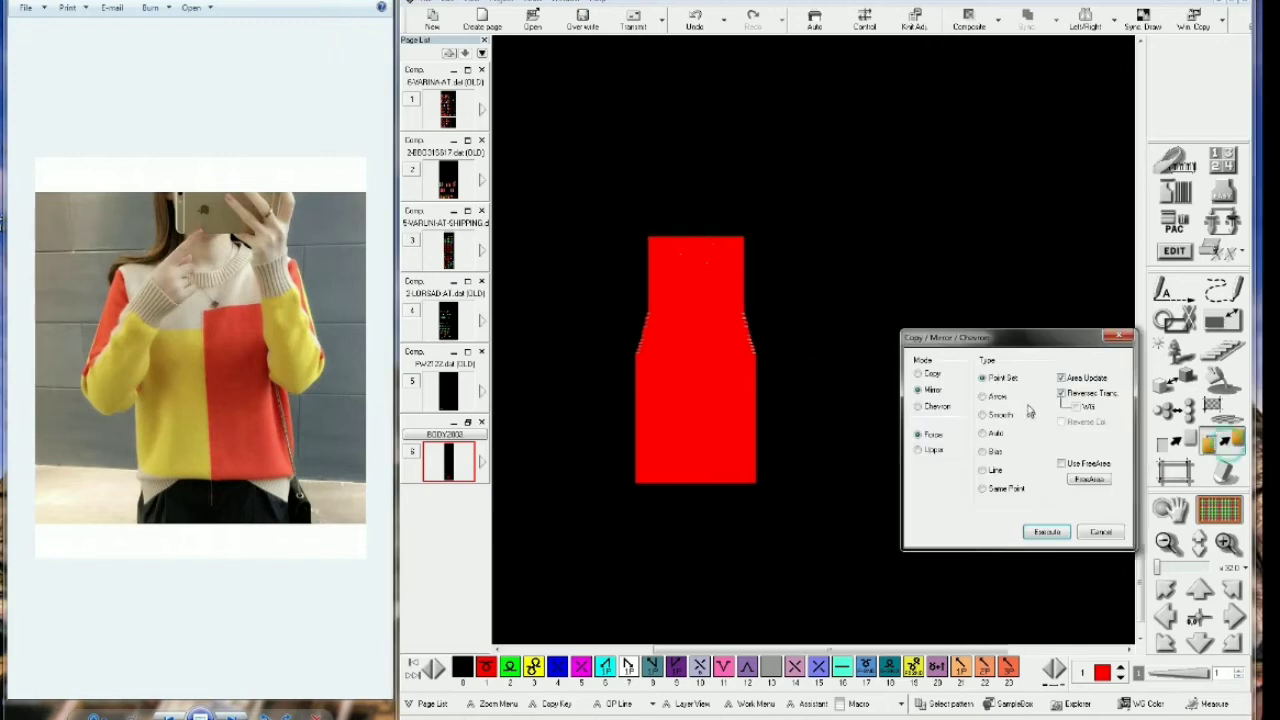
pyautogui.click(1000, 415)
pyautogui.click(918, 373)
pyautogui.click(1046, 531)
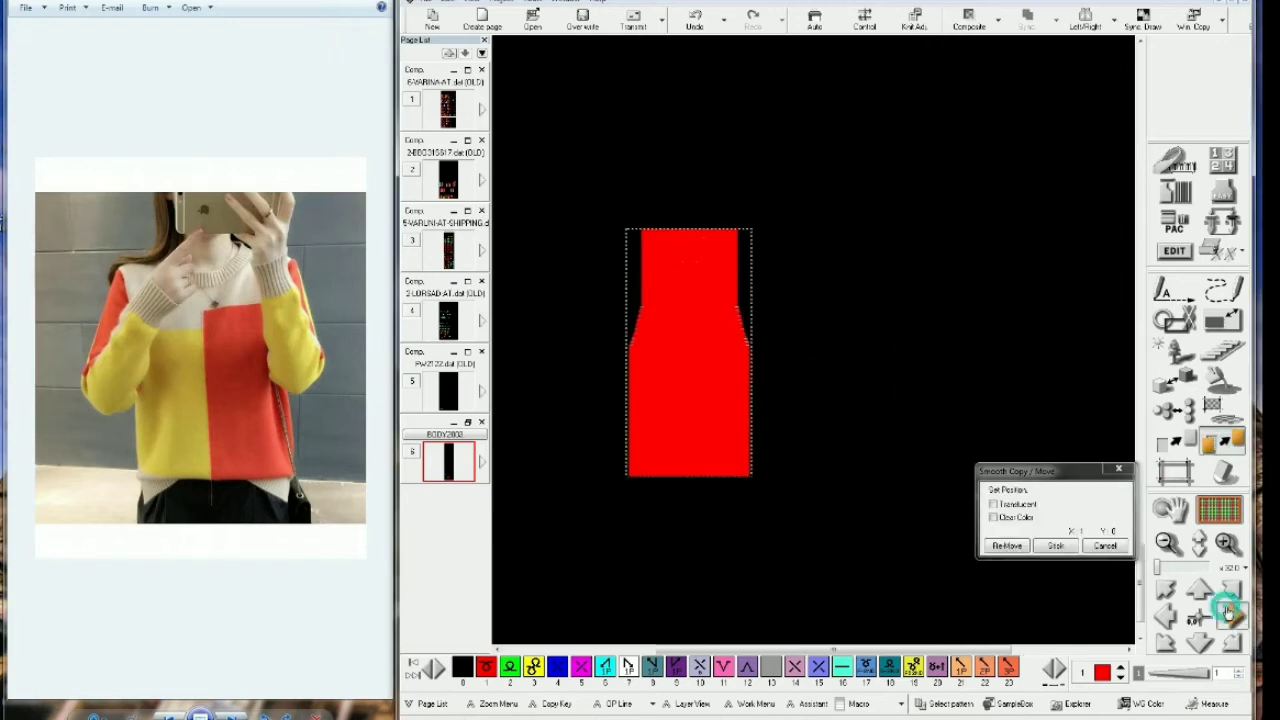
pyautogui.click(1230, 610)
pyautogui.click(1230, 610)
pyautogui.click(1057, 545)
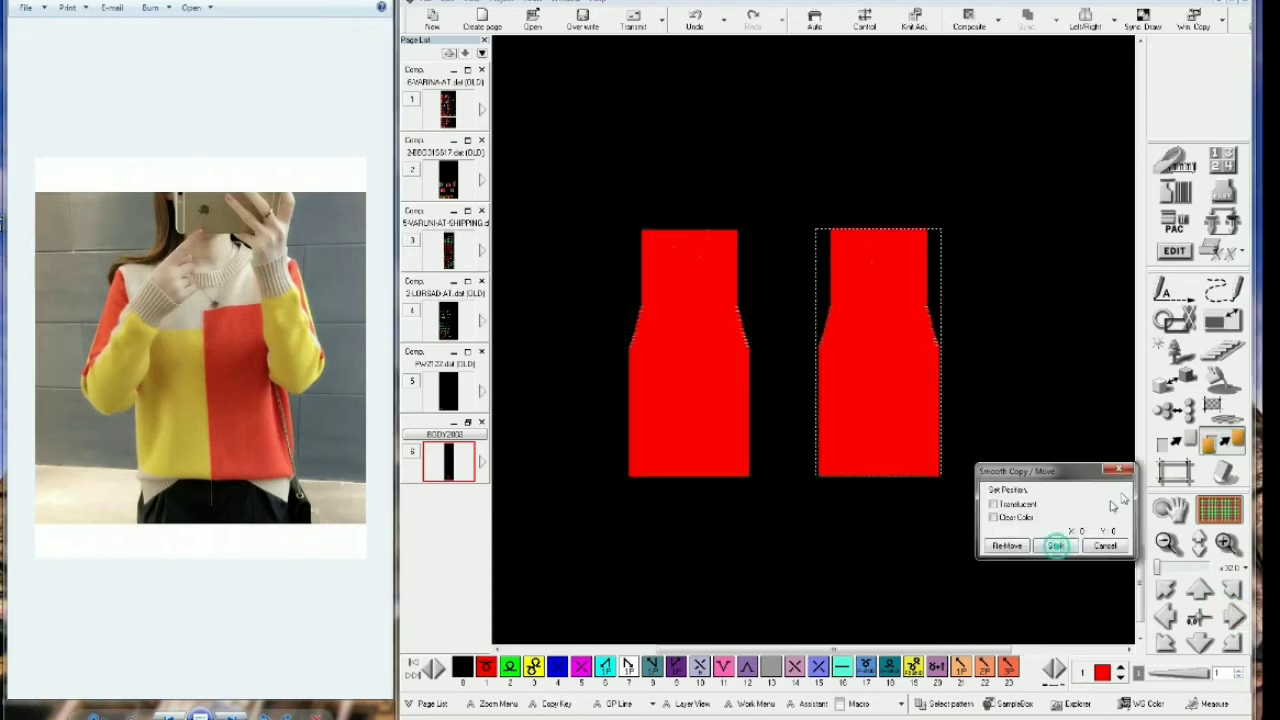
# Turn on left/right mirrored drawing with the symmetry axis at the centre of the copied body, picking its area in Pattern mode
pyautogui.scroll(1, 1054, 556)
pyautogui.scroll(1, 1054, 556)
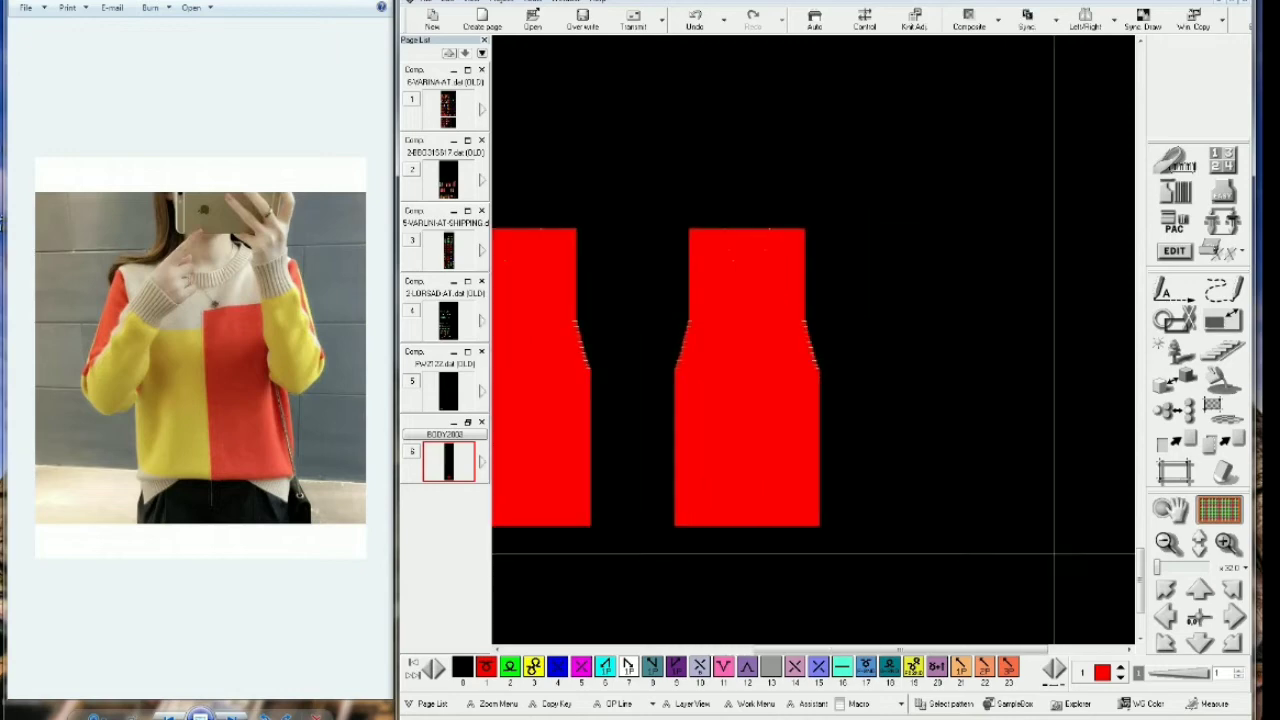
pyautogui.scroll(1, 1053, 560)
pyautogui.moveTo(735, 229); pyautogui.dragTo(820, 175)
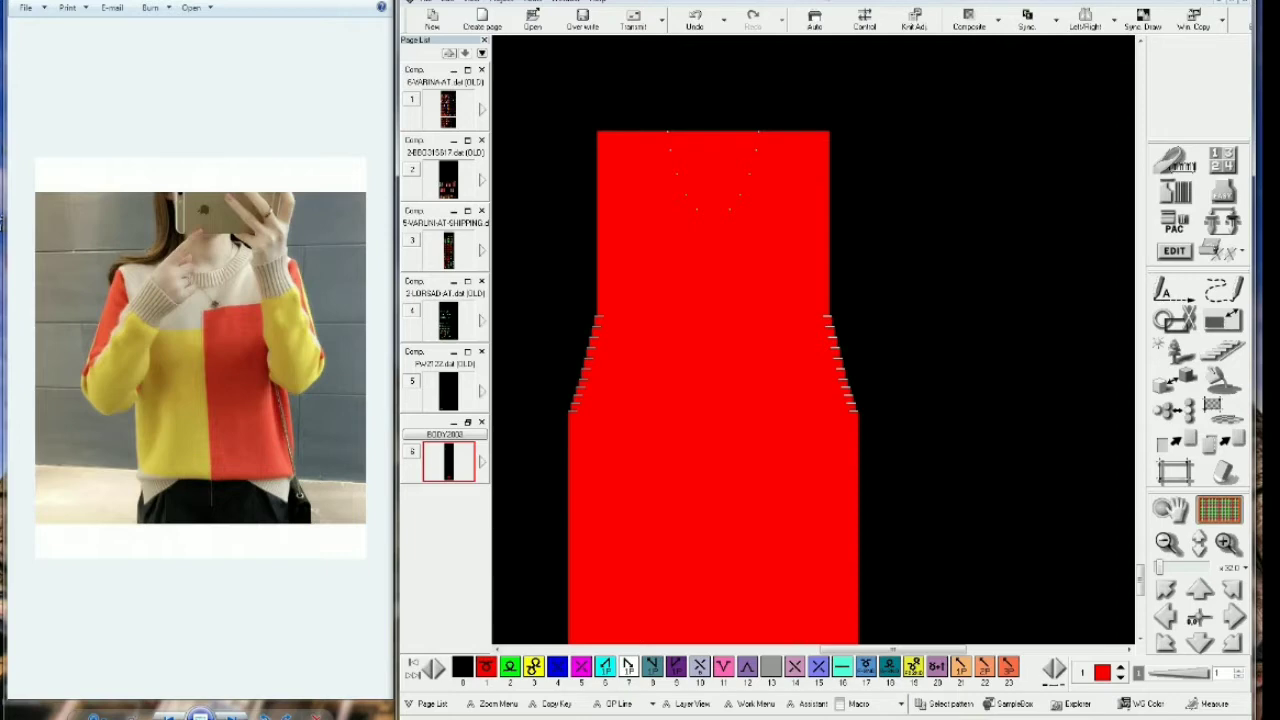
pyautogui.click(1085, 25)
pyautogui.scroll(1, 926, 82)
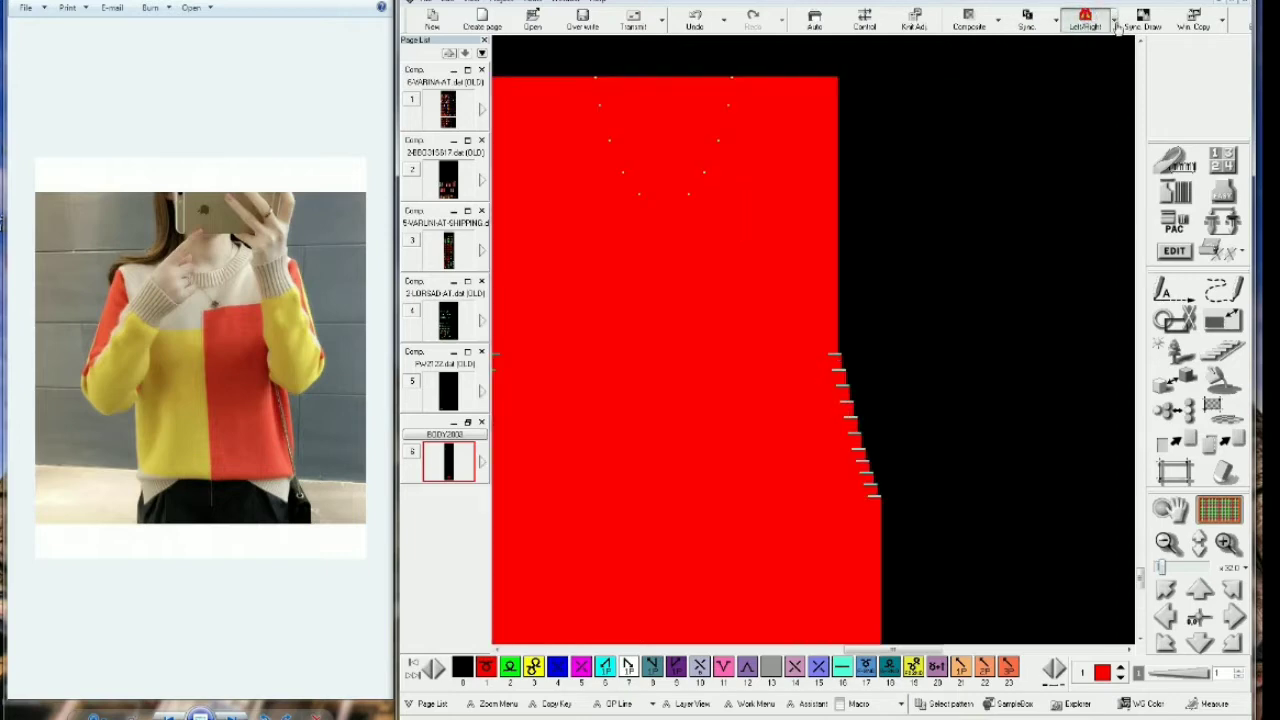
pyautogui.click(1115, 22)
pyautogui.click(1098, 45)
pyautogui.click(1088, 136)
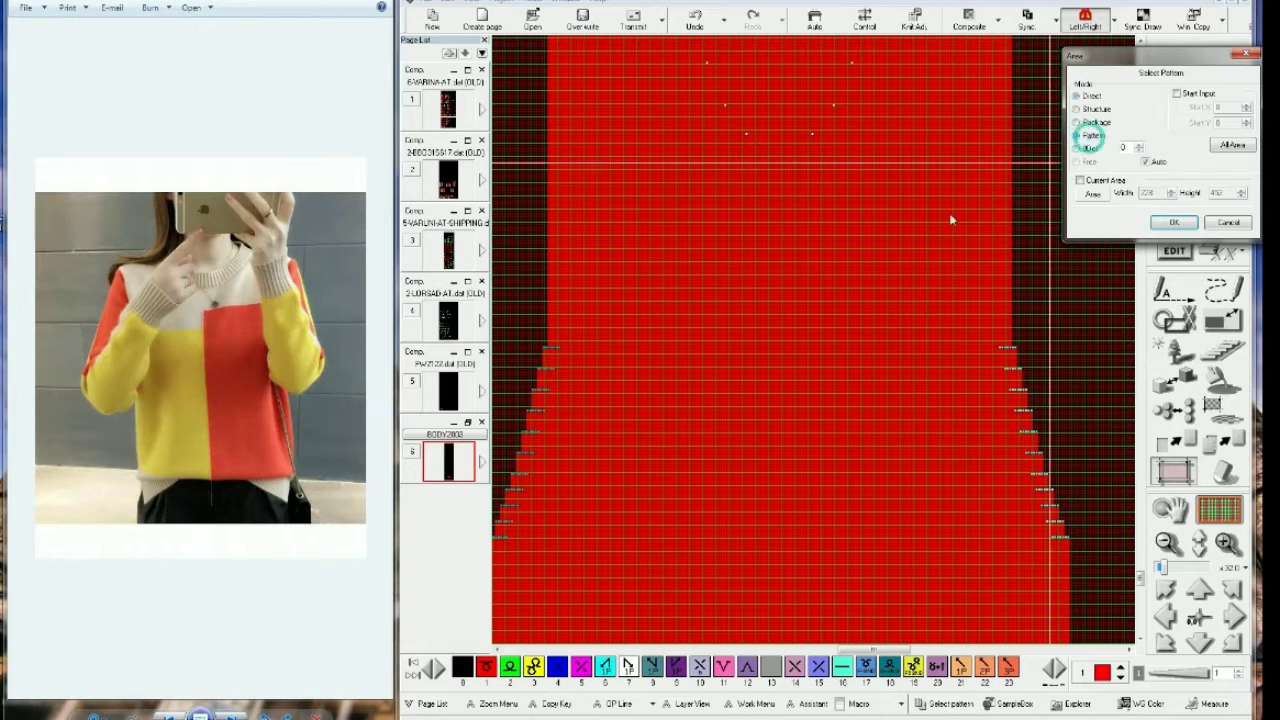
pyautogui.click(843, 269)
# Draw a mirrored vertical line in yellow colour 3 along the copied body's centre, from its lower edge to its upper edge
pyautogui.scroll(-10, 688, 489)
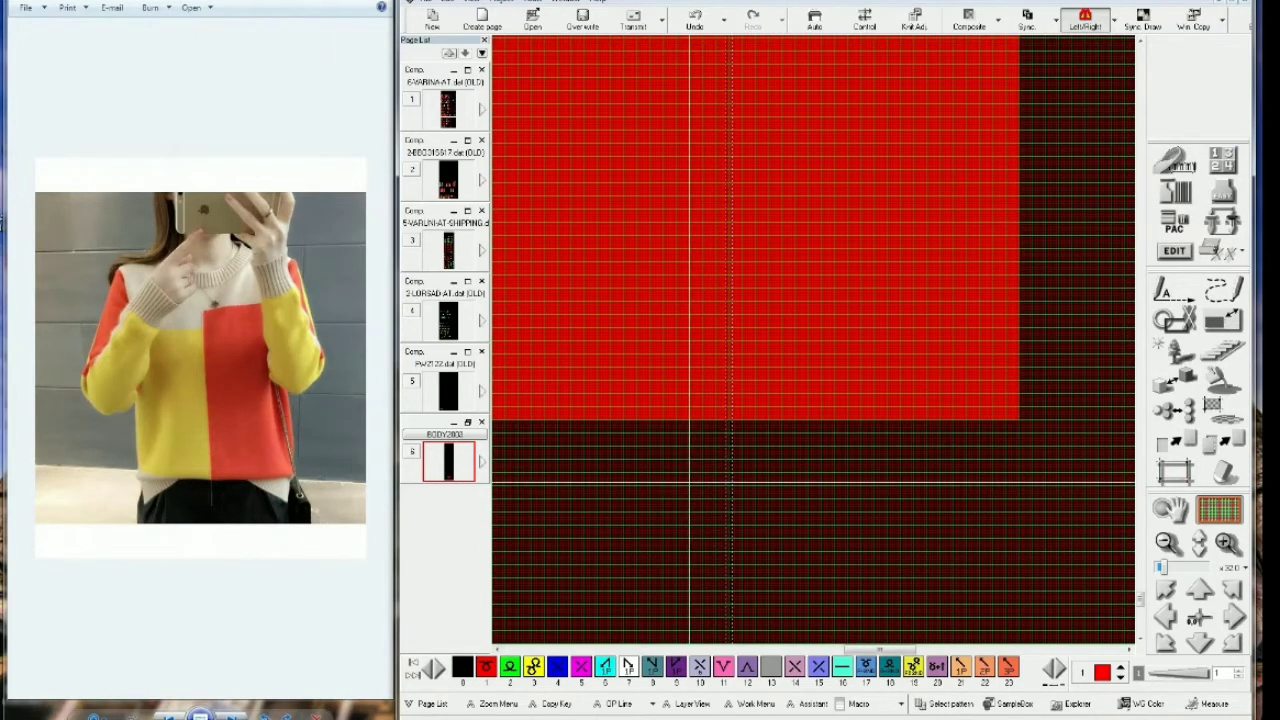
pyautogui.click(535, 671)
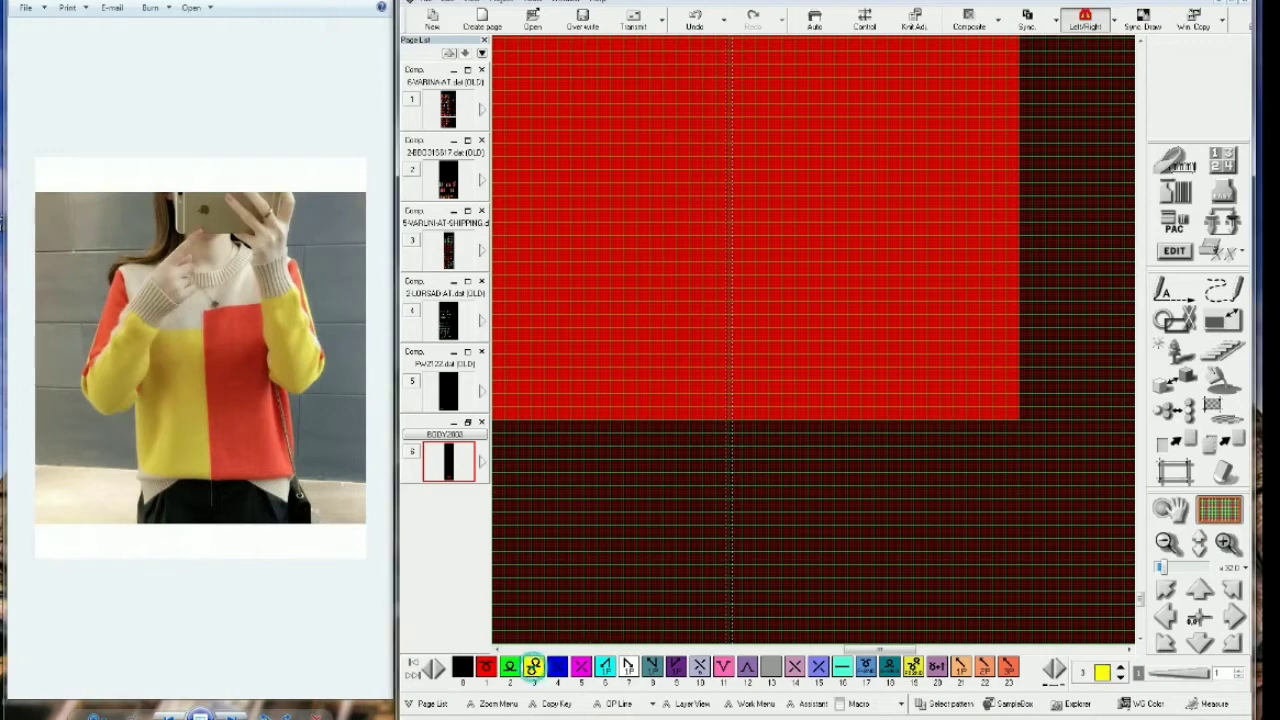
pyautogui.scroll(3, 554, 590)
pyautogui.click(669, 474)
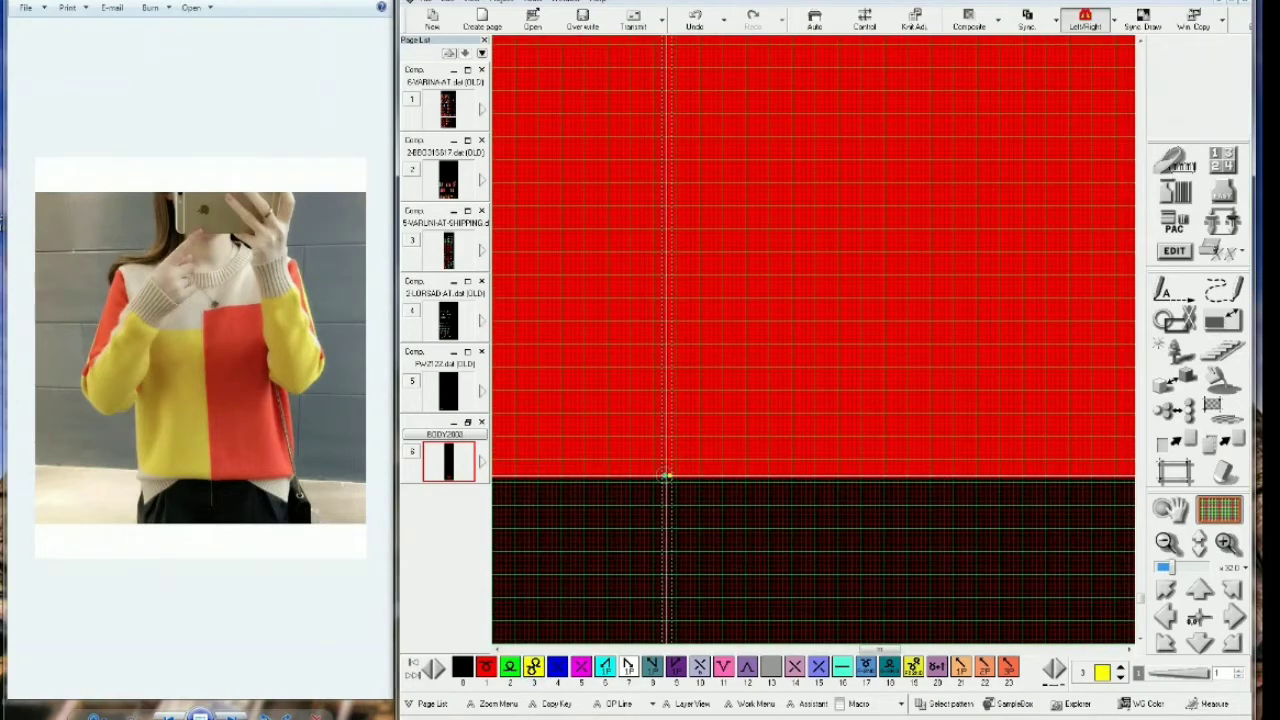
pyautogui.scroll(4, 669, 474)
pyautogui.scroll(6, 645, 548)
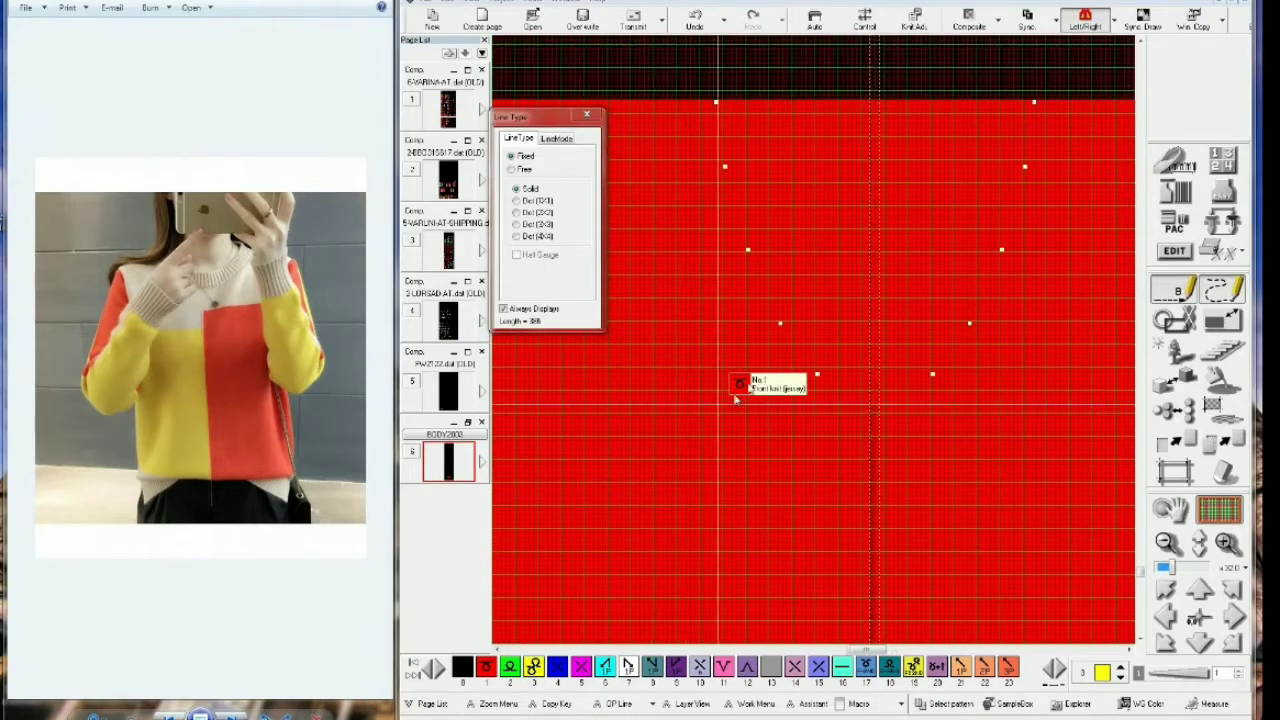
pyautogui.click(862, 362)
pyautogui.rightClick(862, 362)
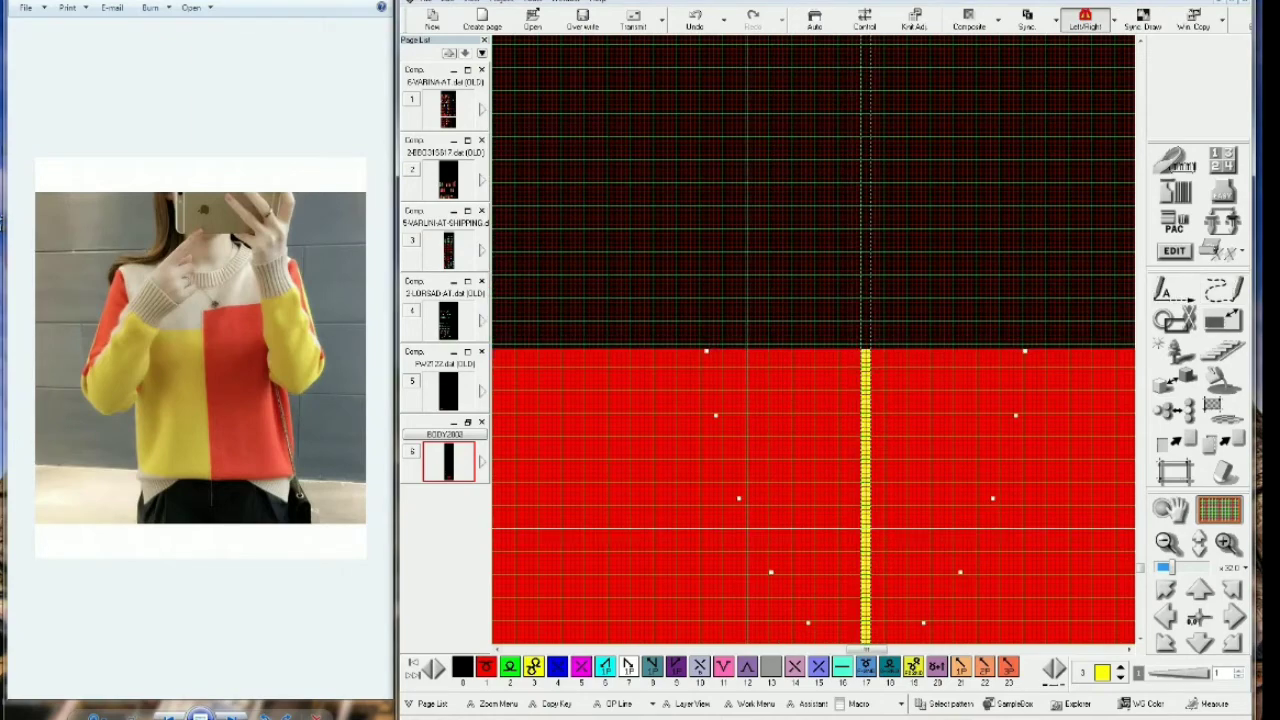
# Turn off mirrored drawing and fill the copied body's left half with yellow colour 3 in Normal mode
pyautogui.scroll(-4, 820, 440)
pyautogui.scroll(-2, 750, 512)
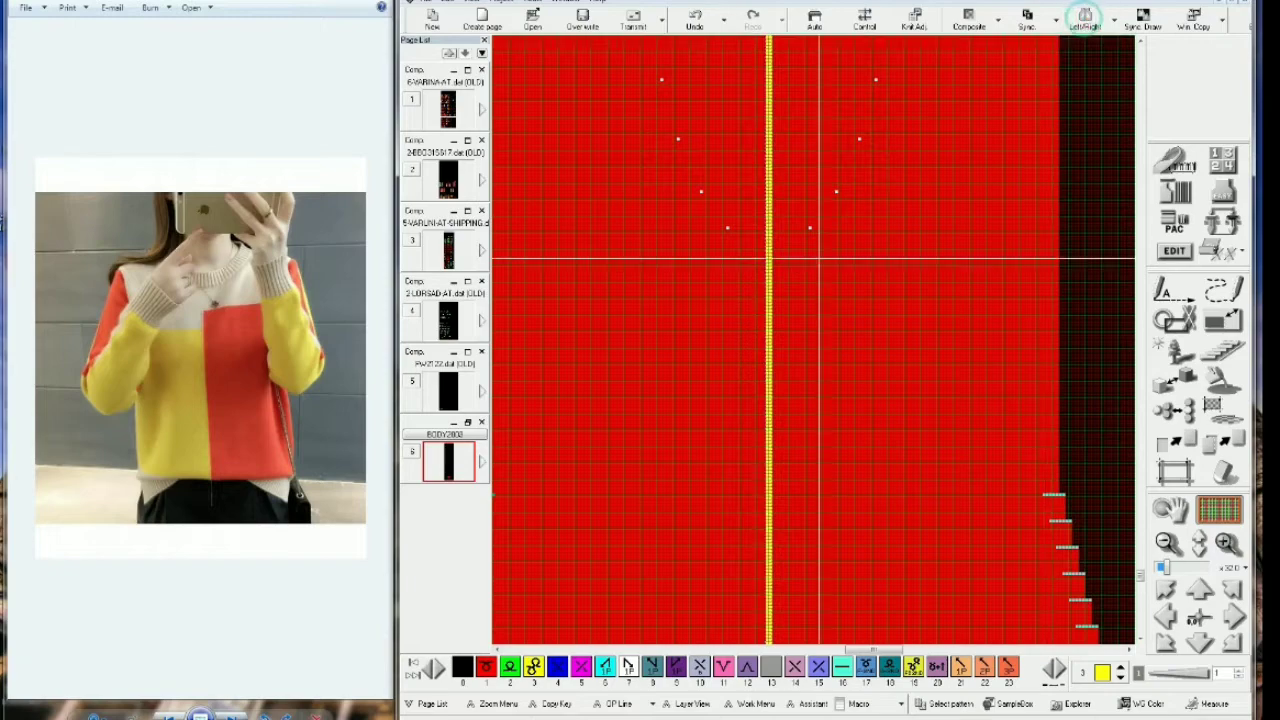
pyautogui.scroll(-3, 860, 300)
pyautogui.click(1218, 375)
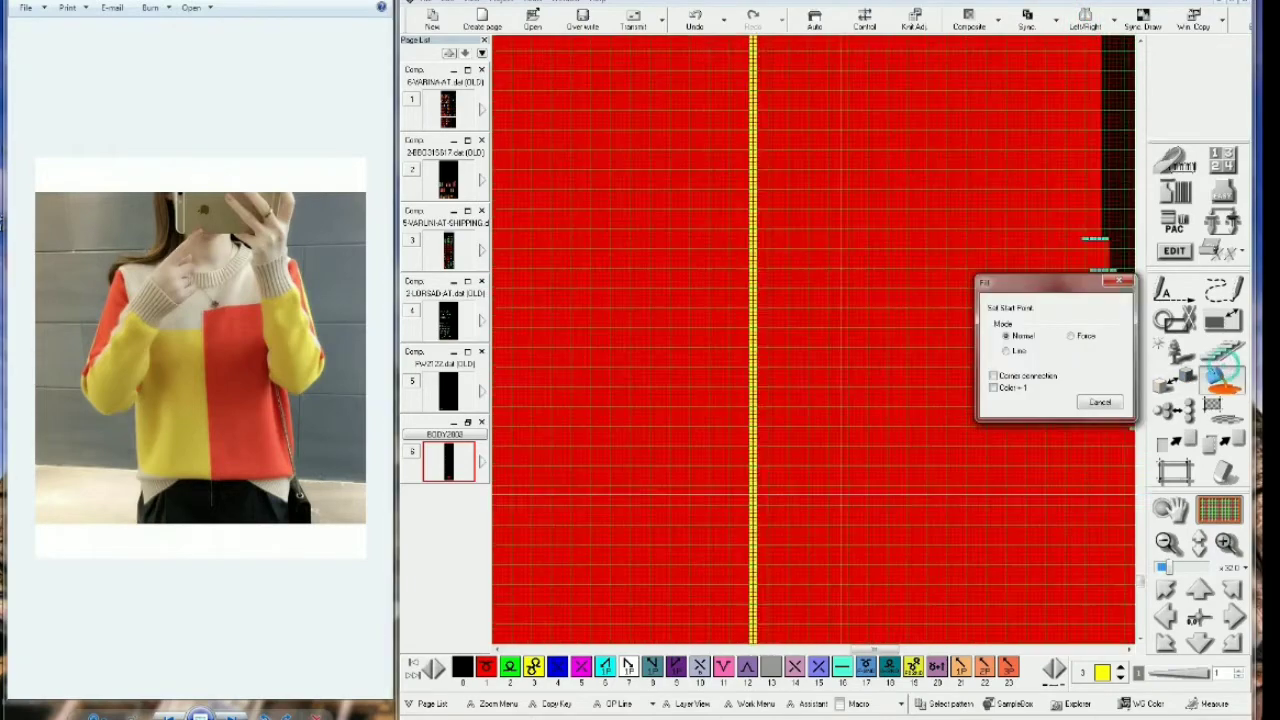
pyautogui.click(740, 368)
pyautogui.scroll(-2, 741, 367)
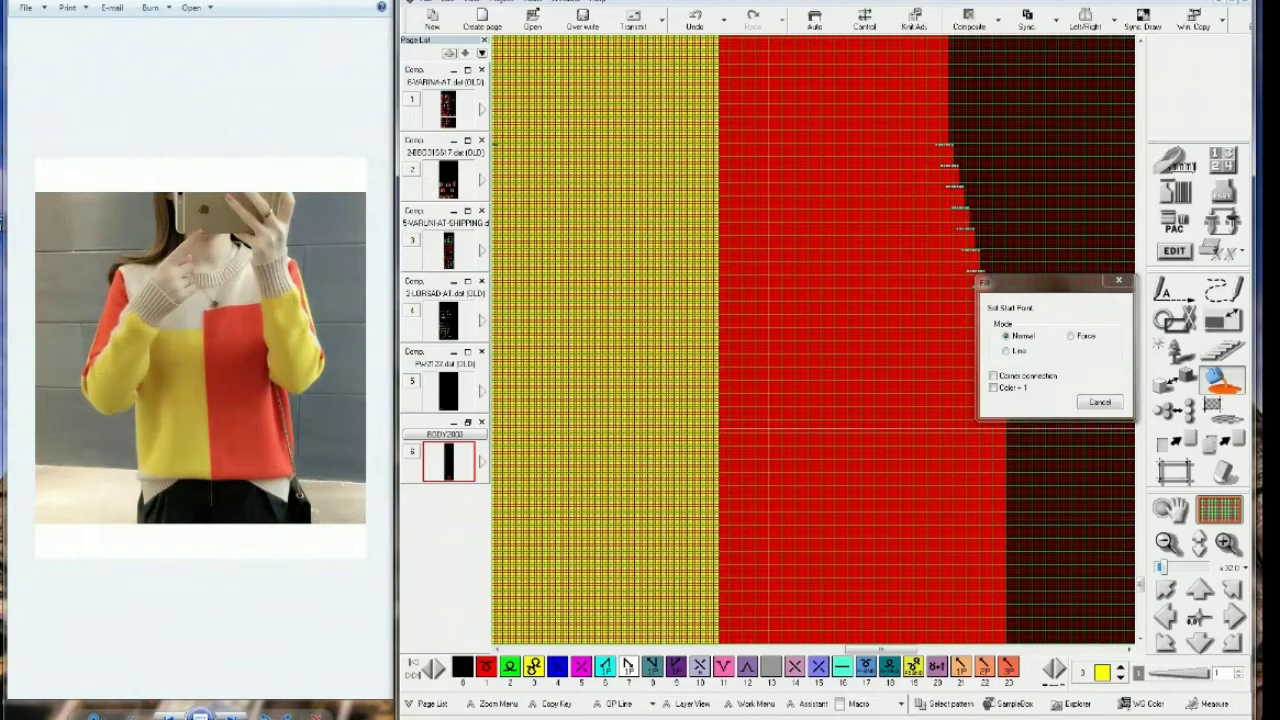
pyautogui.moveTo(760, 195); pyautogui.dragTo(747, 542)
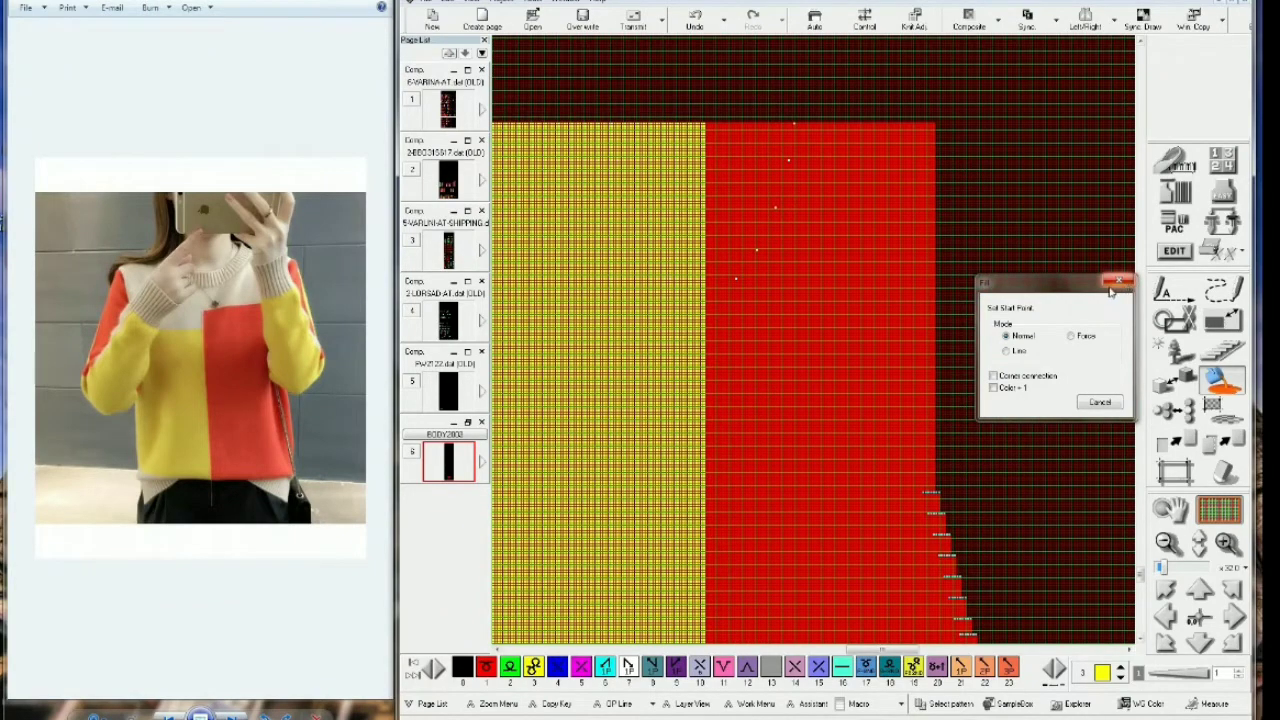
pyautogui.click(1119, 283)
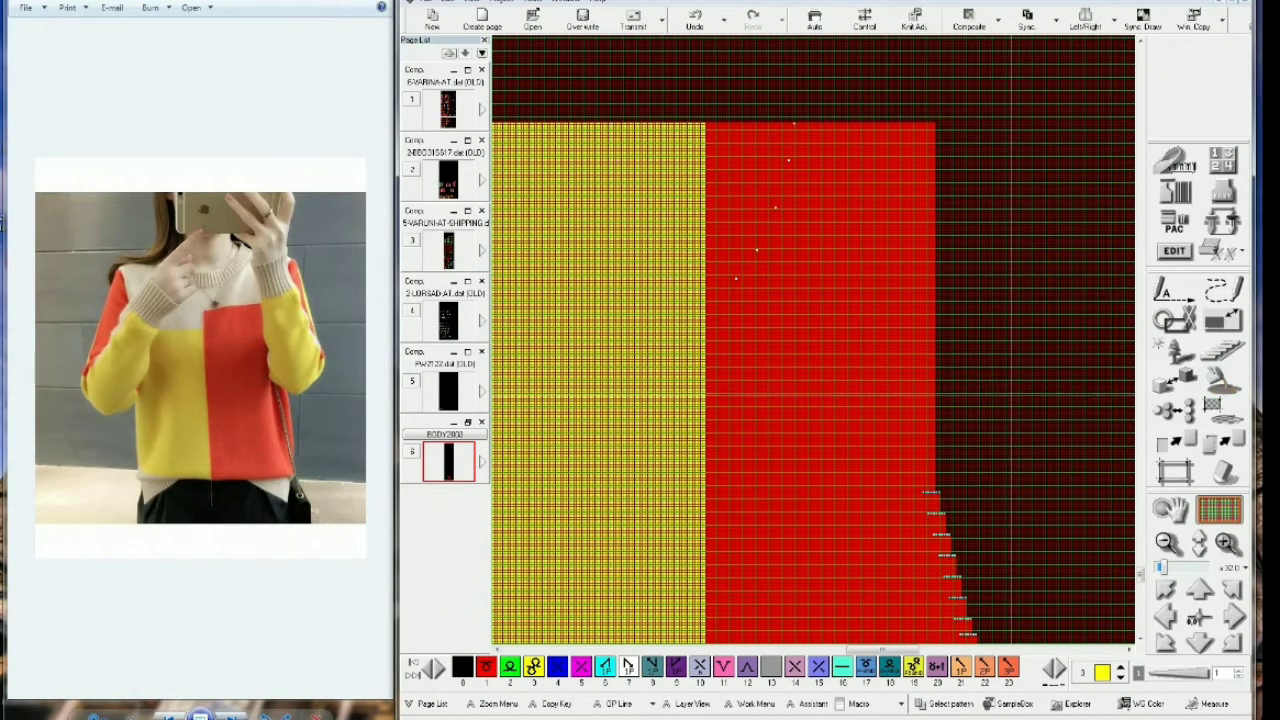
# Draw a solid vertical line in red colour 1 along the copied body's centre, beside the yellow half, down to the lower edge
pyautogui.scroll(2, 807, 304)
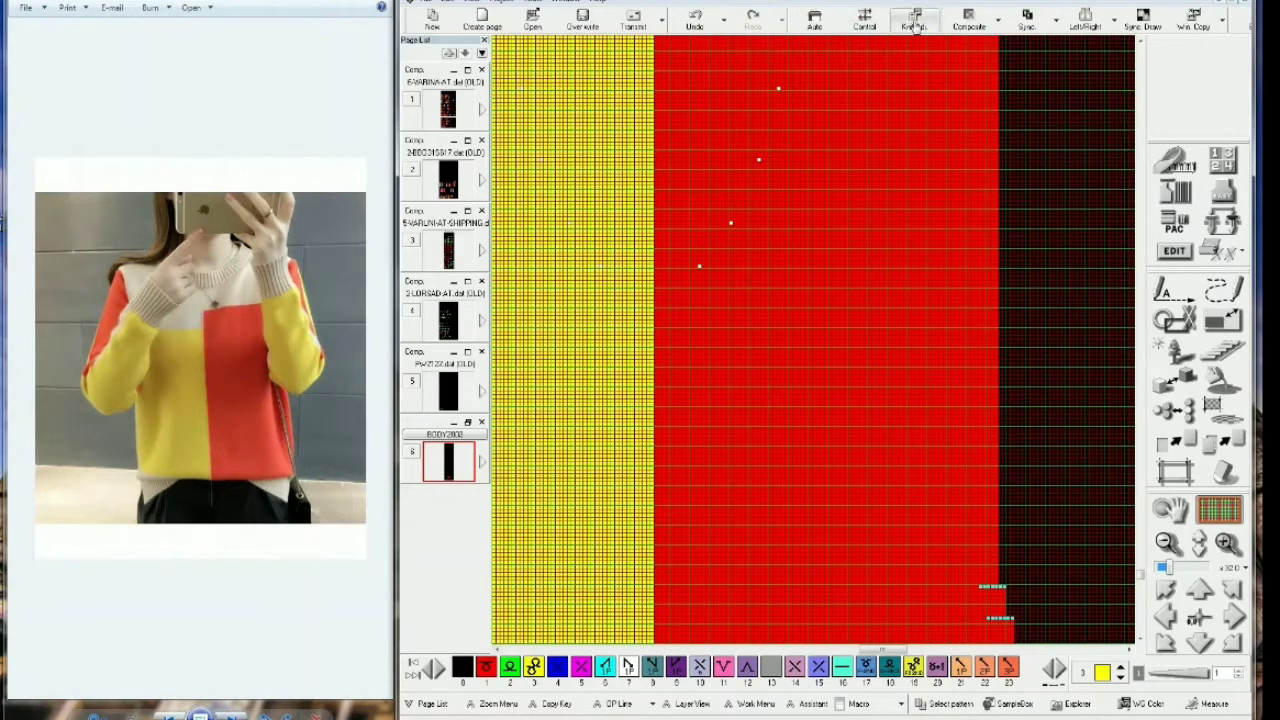
pyautogui.click(1085, 28)
pyautogui.moveTo(768, 62); pyautogui.dragTo(760, 260)
pyautogui.rightClick(650, 231)
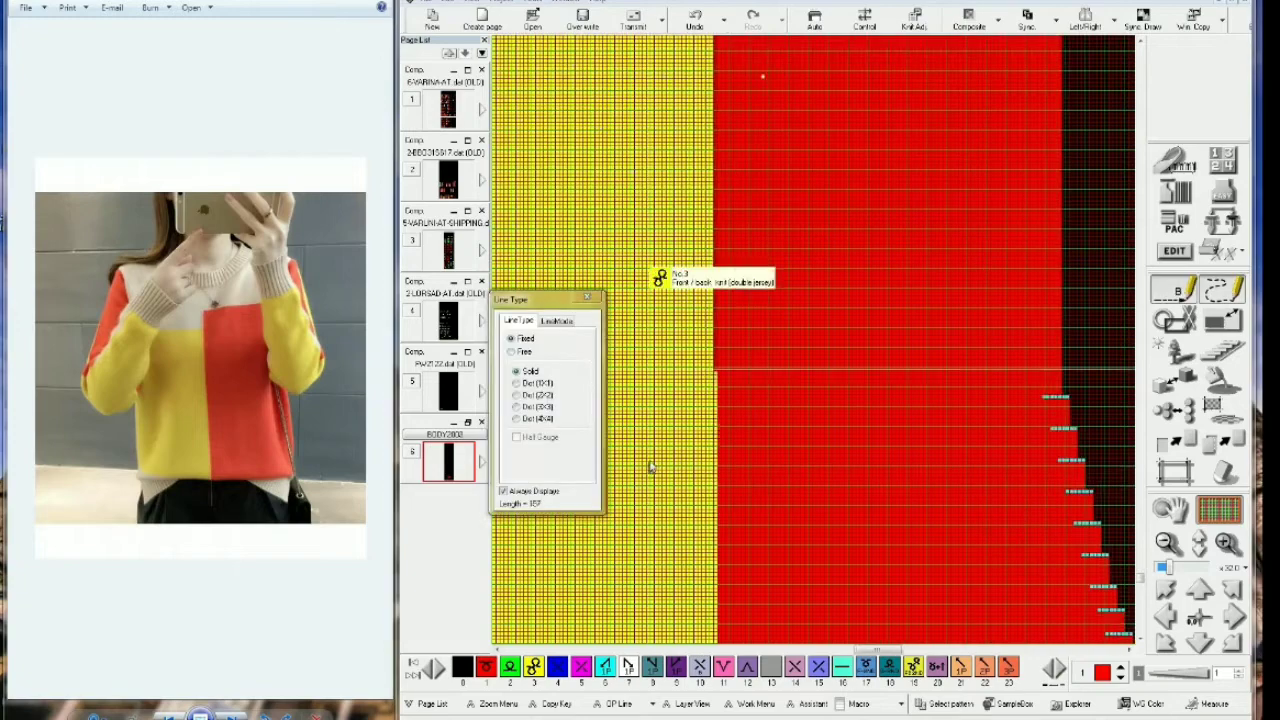
pyautogui.moveTo(651, 466); pyautogui.dragTo(826, 334)
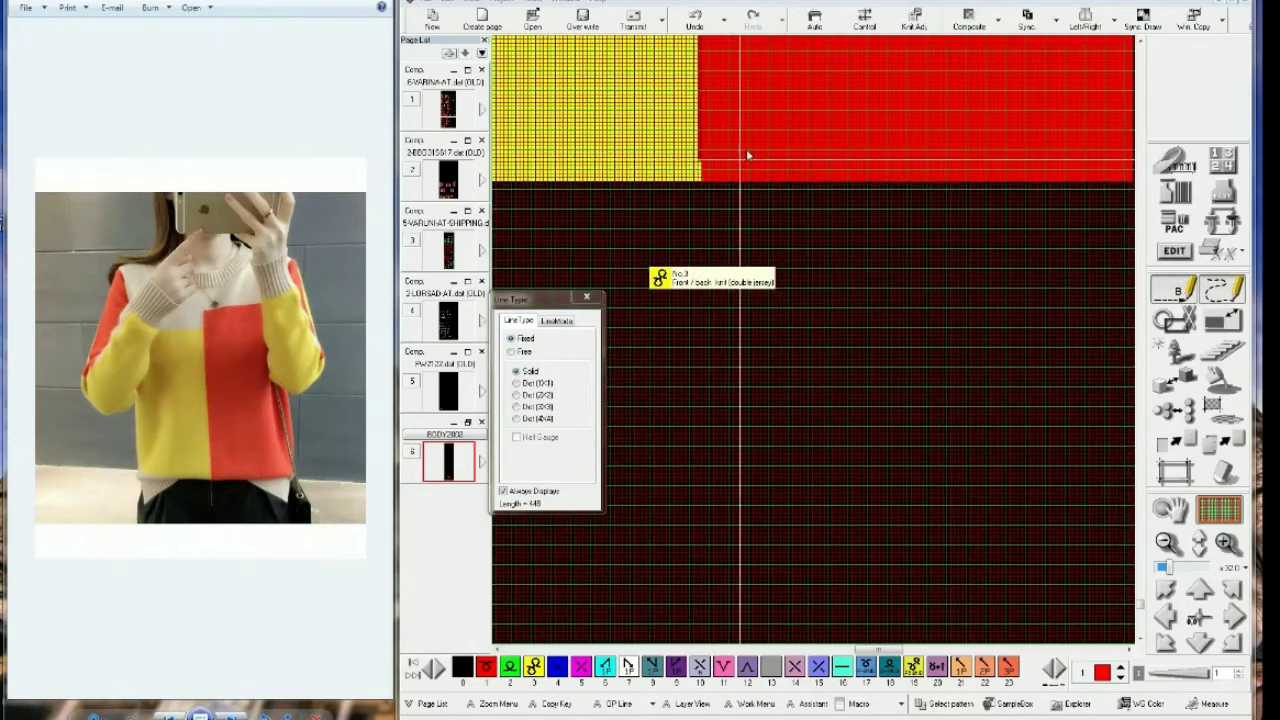
pyautogui.click(702, 179)
pyautogui.rightClick(702, 179)
# Exchange red colour 1 for white colour 7 in a rectangular area about 78 rows high across the copied body's upper right half
pyautogui.scroll(-4, 858, 358)
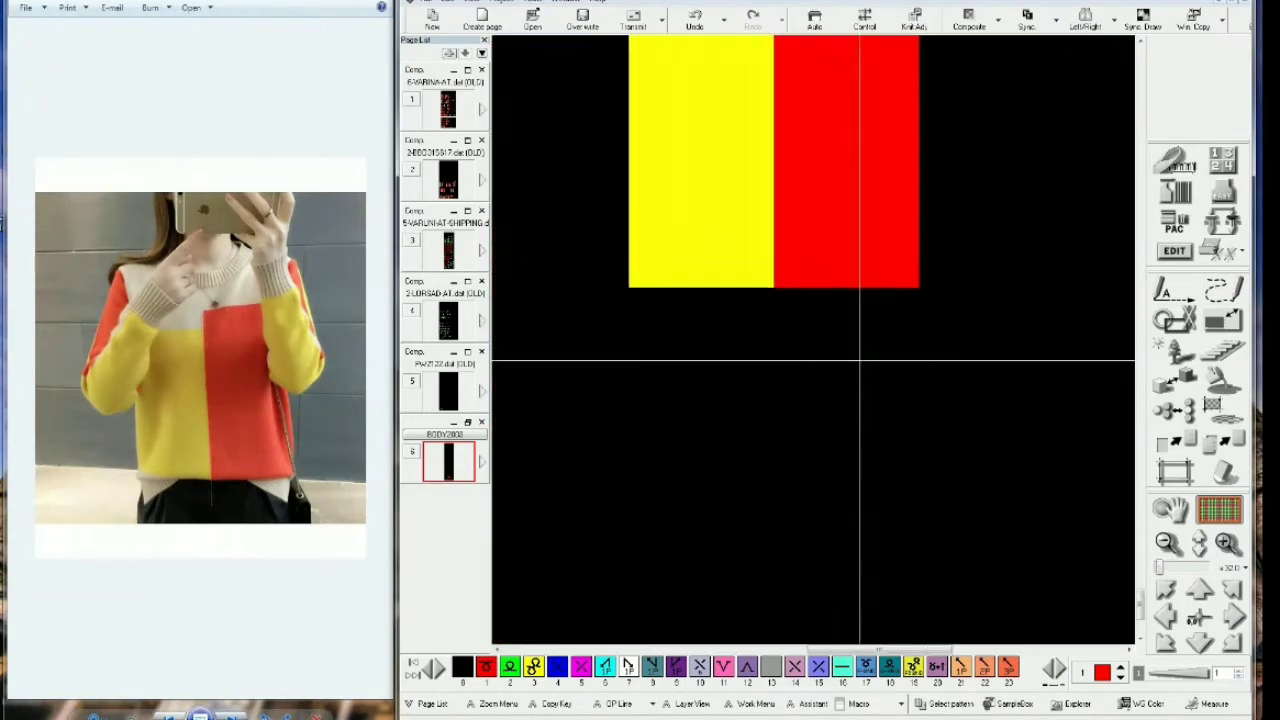
pyautogui.scroll(2, 864, 354)
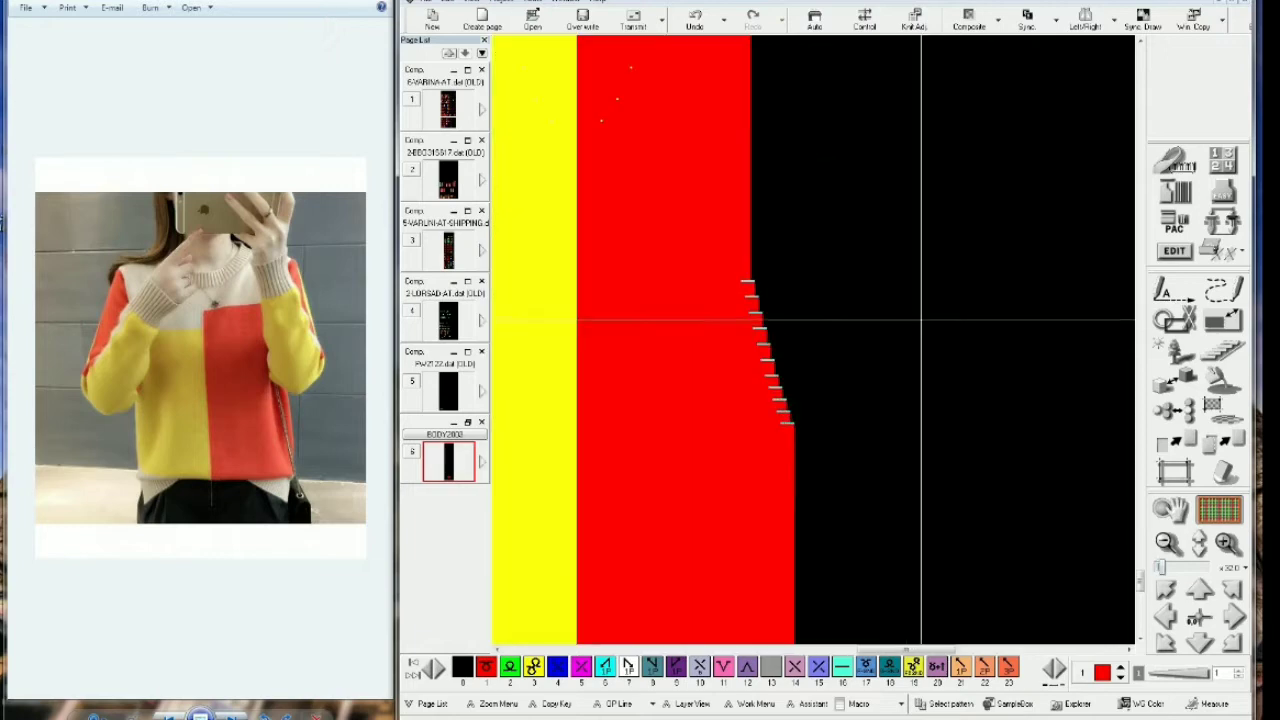
pyautogui.scroll(1, 893, 400)
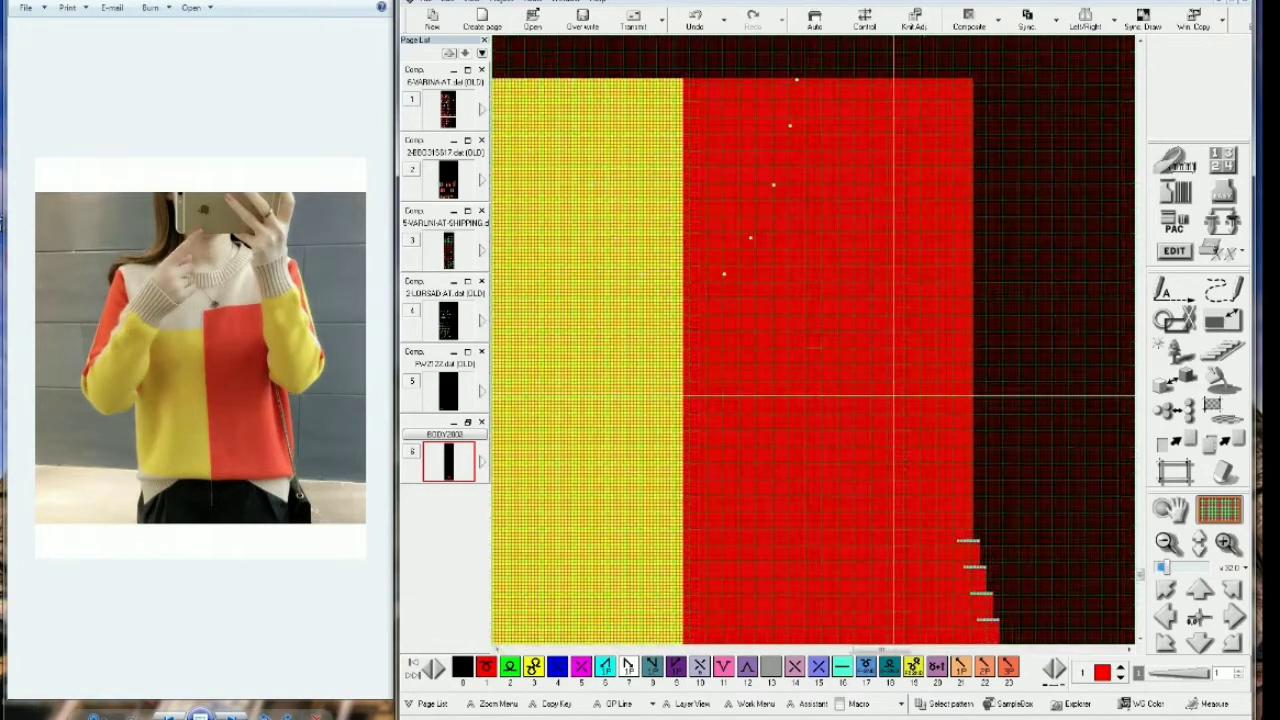
pyautogui.moveTo(884, 434); pyautogui.dragTo(941, 430)
pyautogui.click(1175, 472)
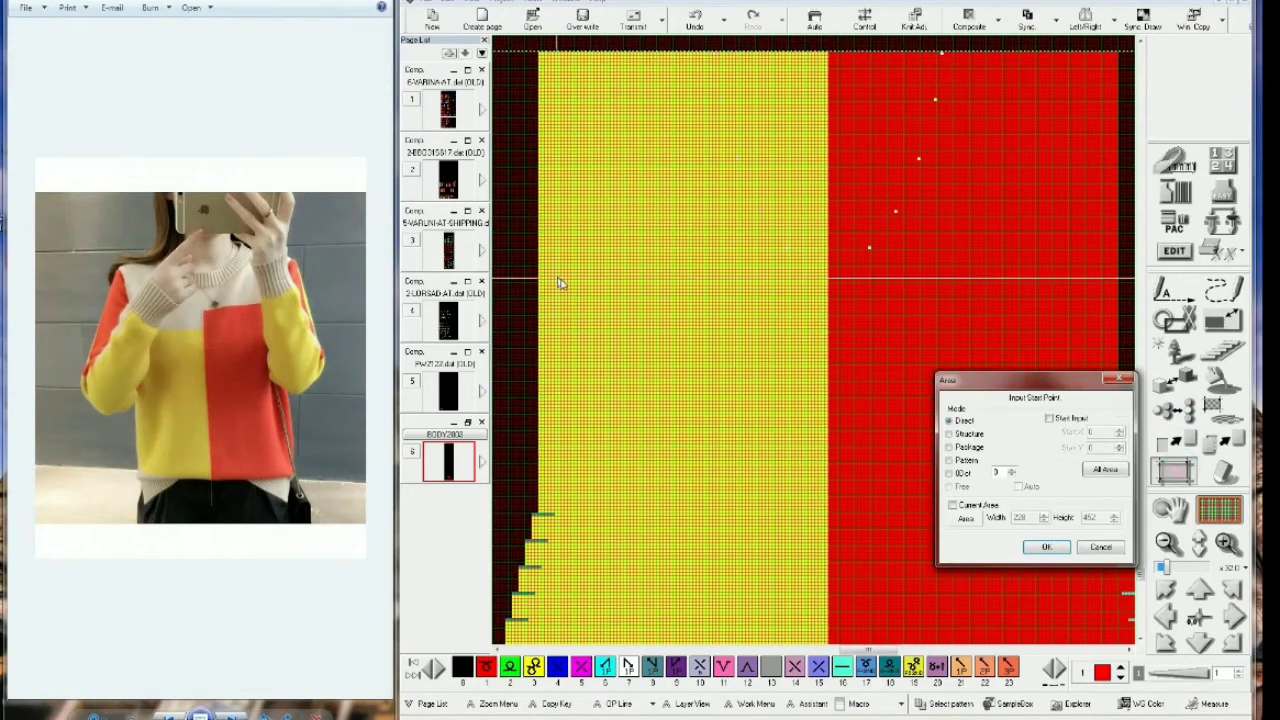
pyautogui.moveTo(552, 362); pyautogui.dragTo(466, 378)
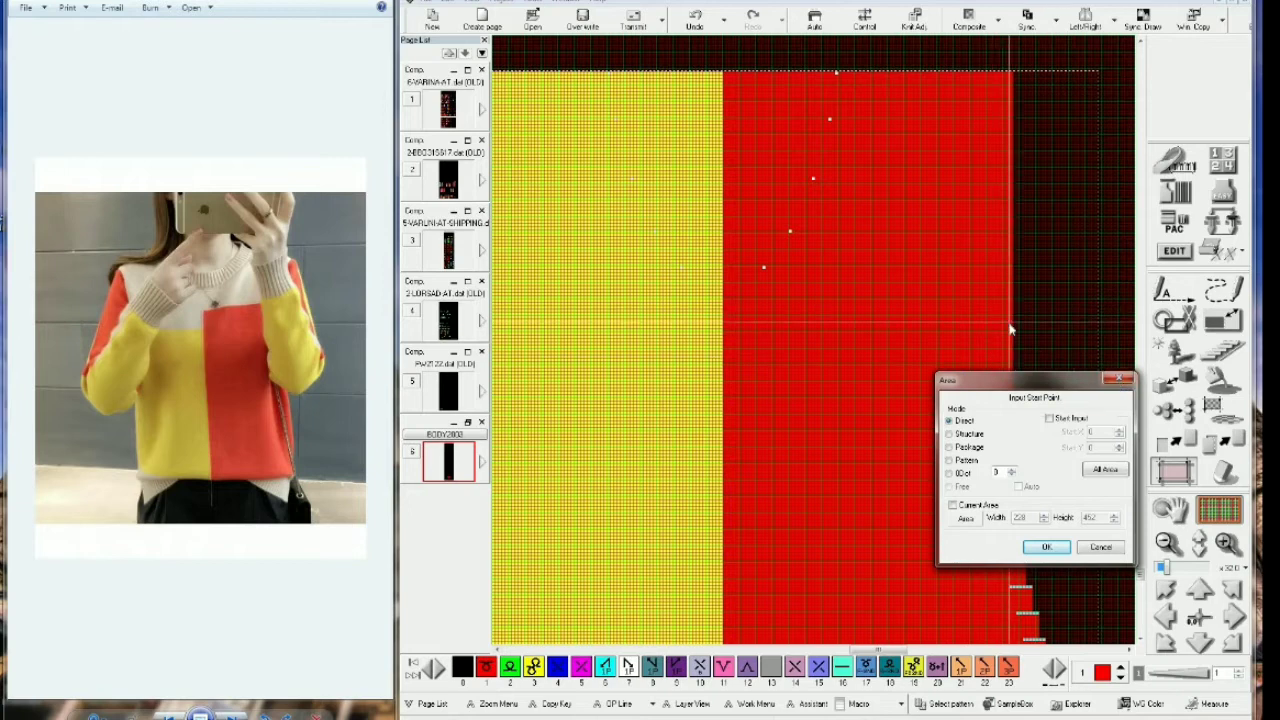
pyautogui.click(1012, 333)
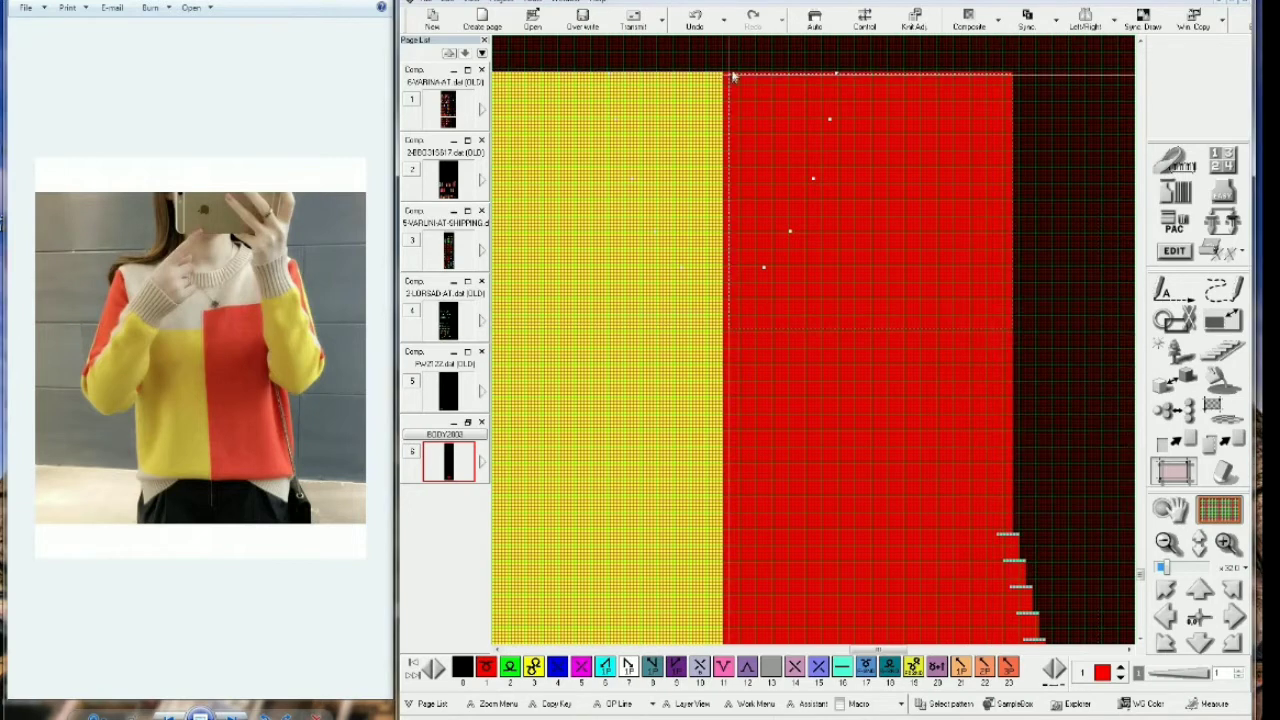
pyautogui.click(724, 78)
pyautogui.rightClick(724, 78)
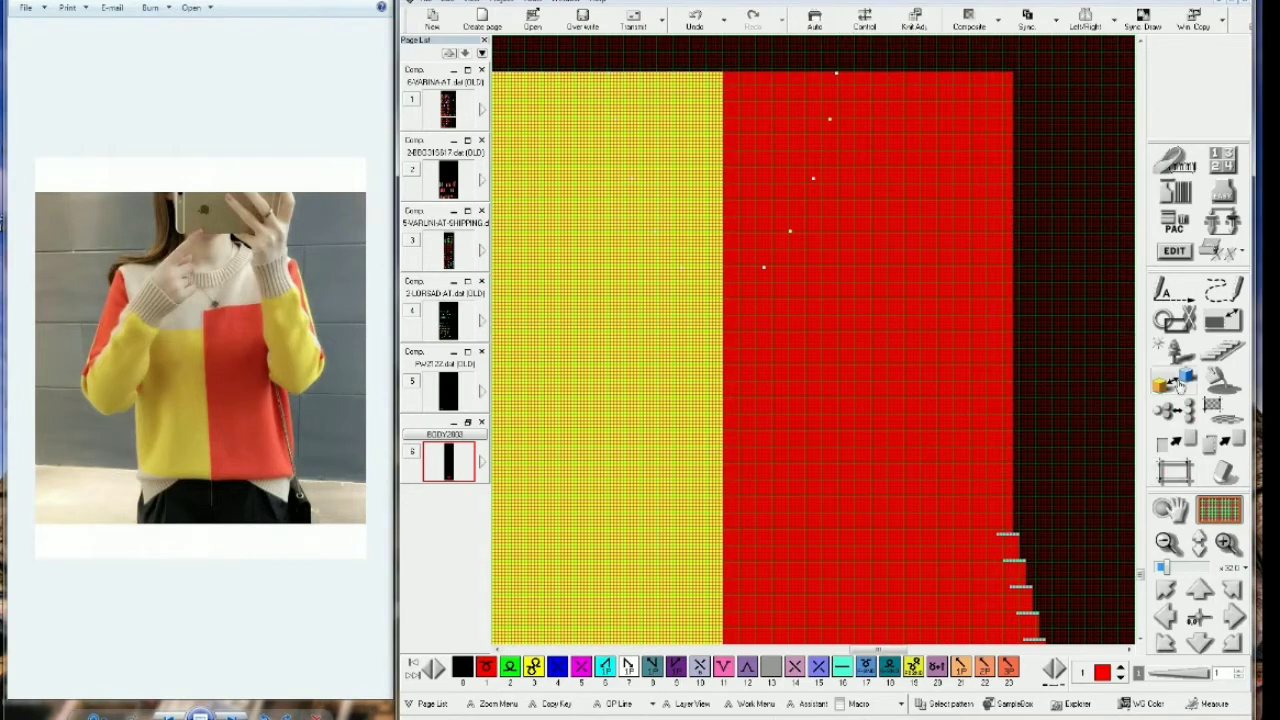
pyautogui.click(1181, 386)
pyautogui.click(1004, 436)
pyautogui.click(916, 294)
pyautogui.click(1087, 434)
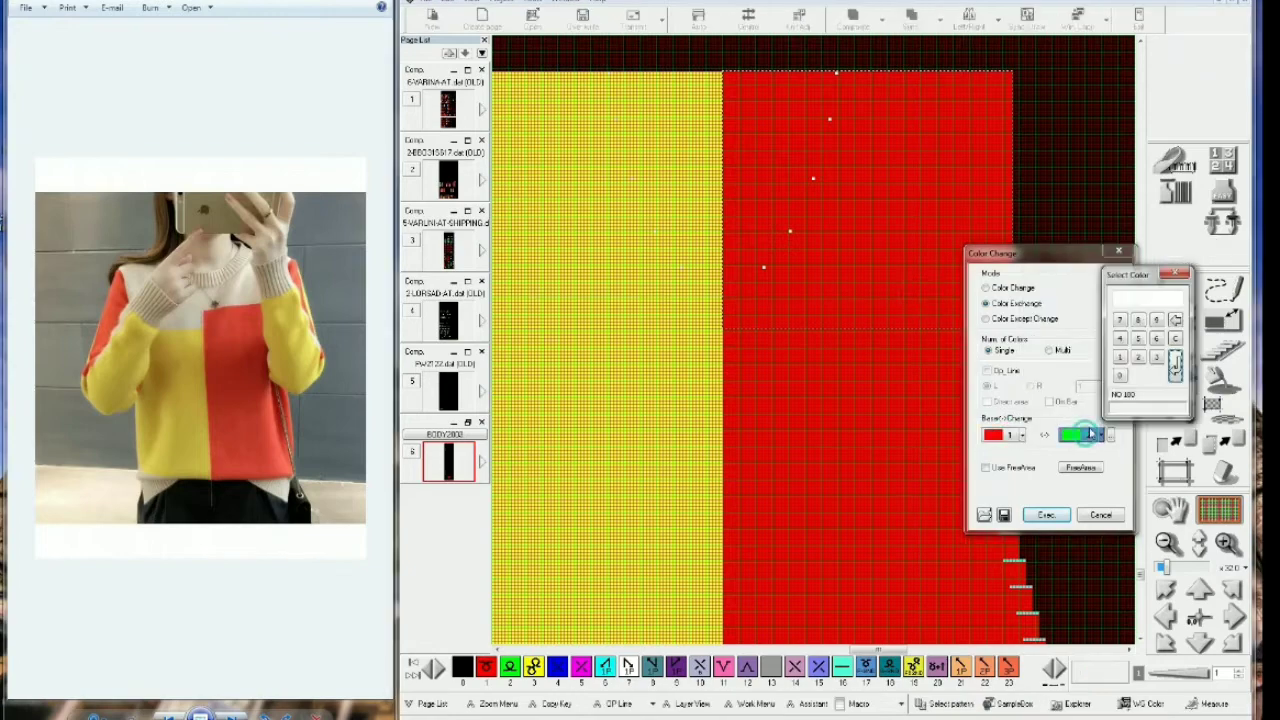
pyautogui.click(1121, 321)
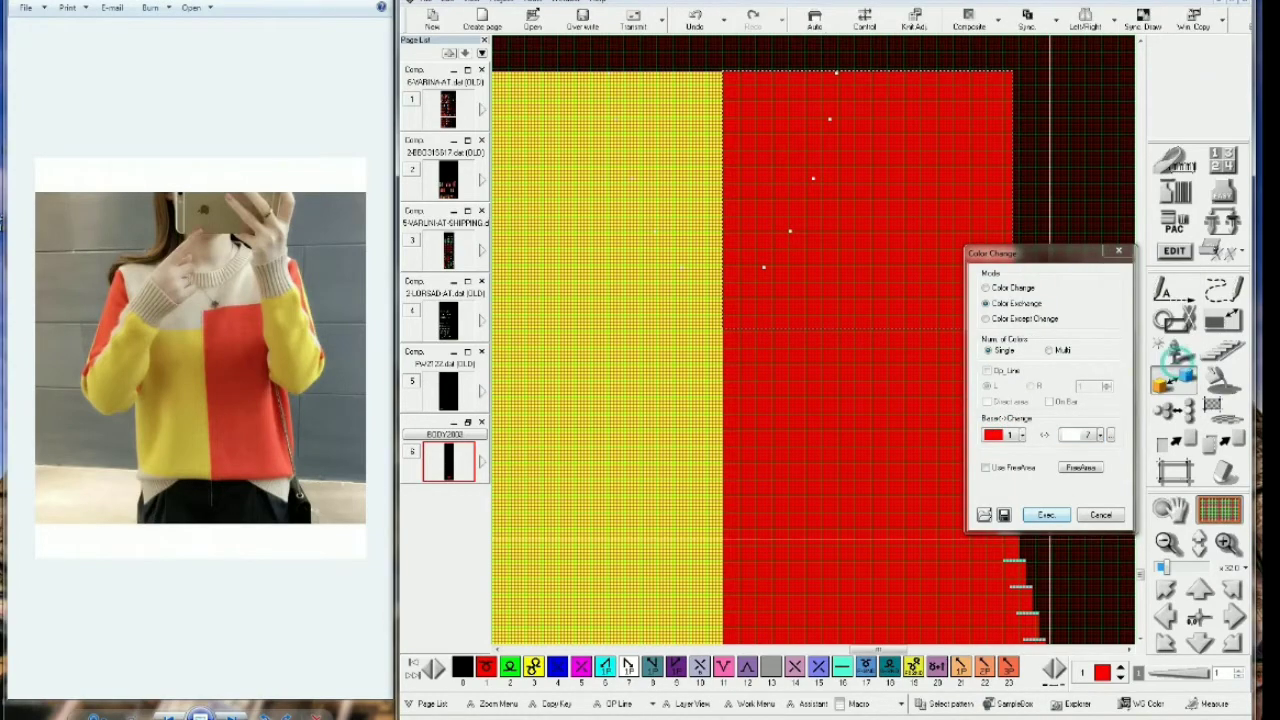
pyautogui.click(1046, 514)
pyautogui.click(1118, 252)
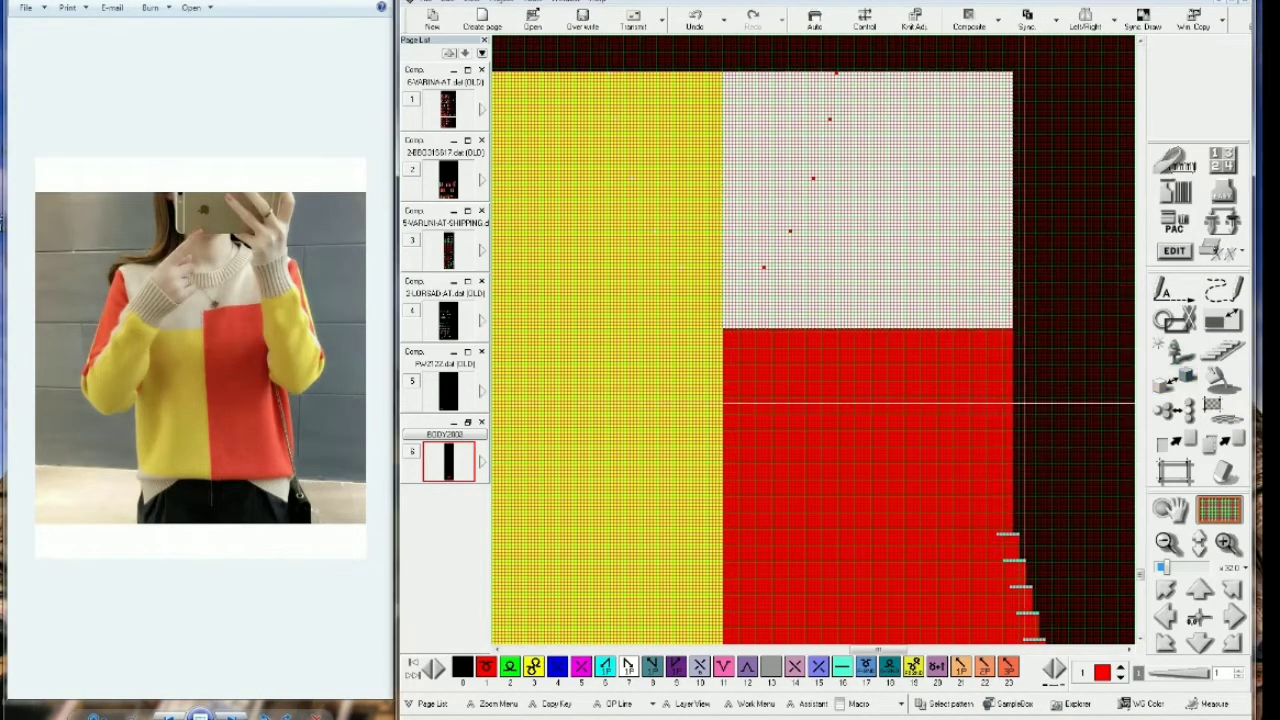
# Exchange yellow colour 3 for white colour 7 in a rectangular area across the upper left half, reaching lower than the right white block
pyautogui.click(1165, 617)
pyautogui.click(1167, 477)
pyautogui.click(1175, 472)
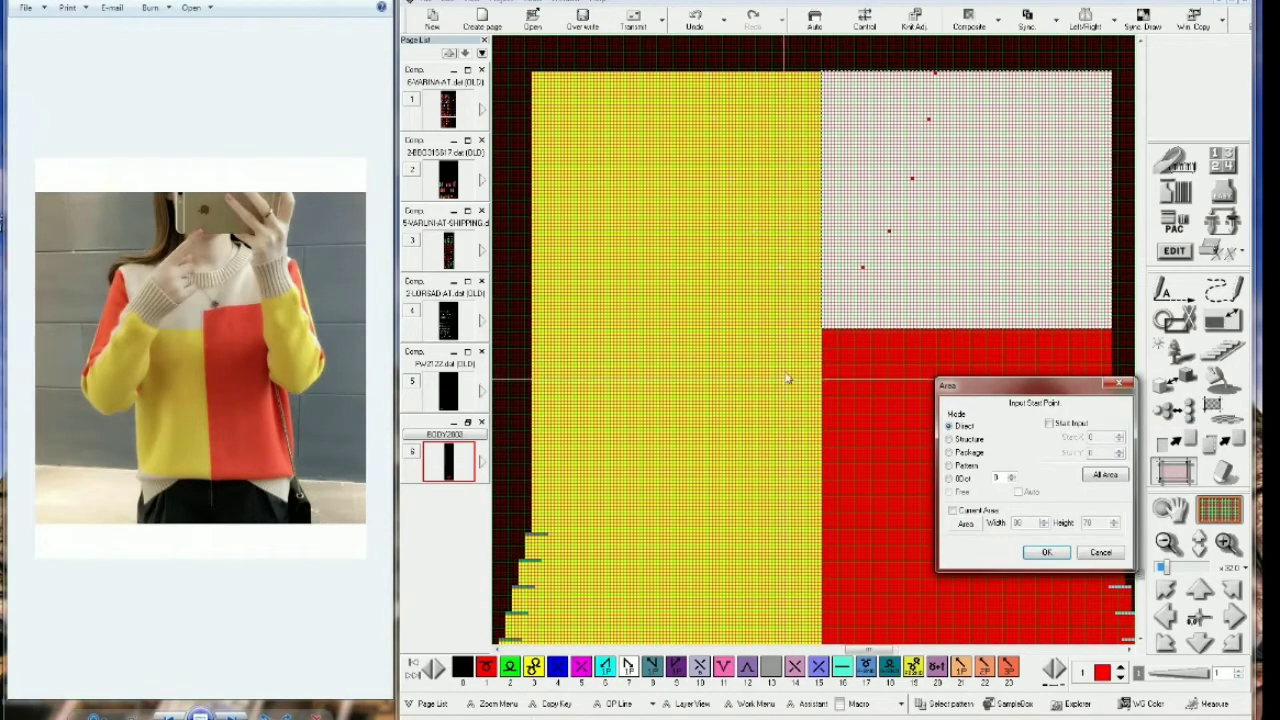
pyautogui.scroll(1, 789, 380)
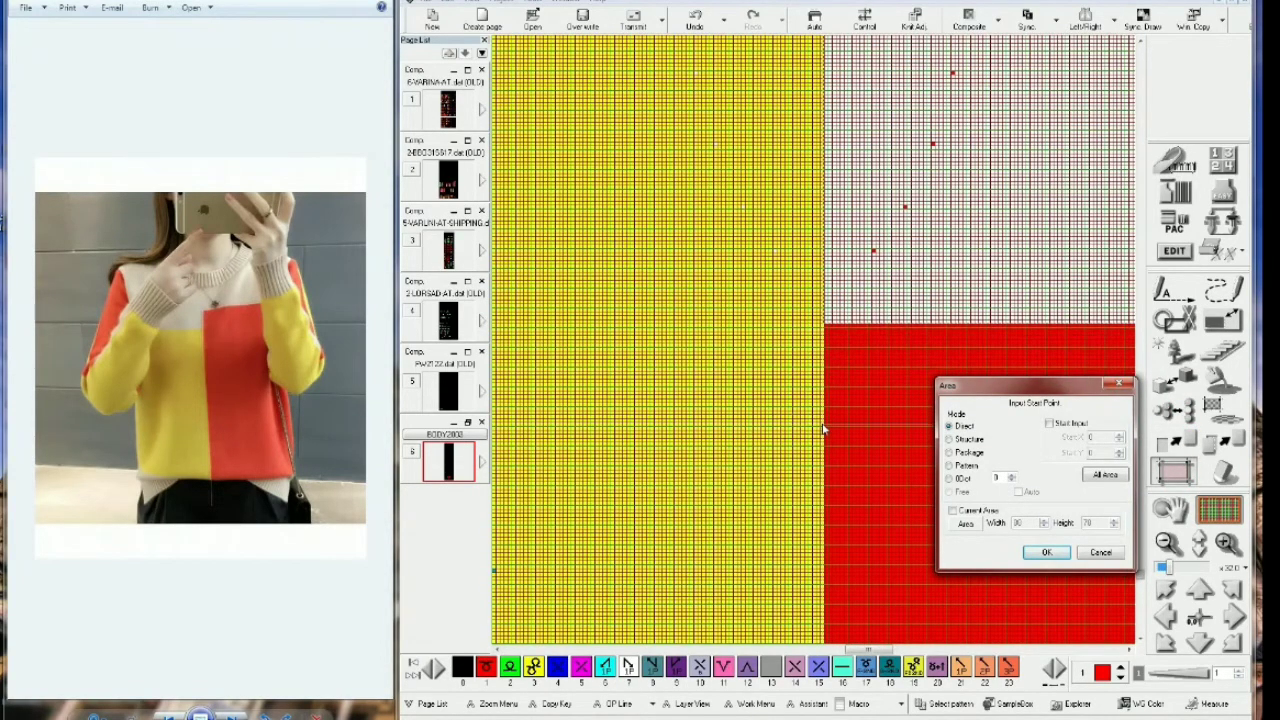
pyautogui.click(824, 429)
pyautogui.scroll(-1, 720, 409)
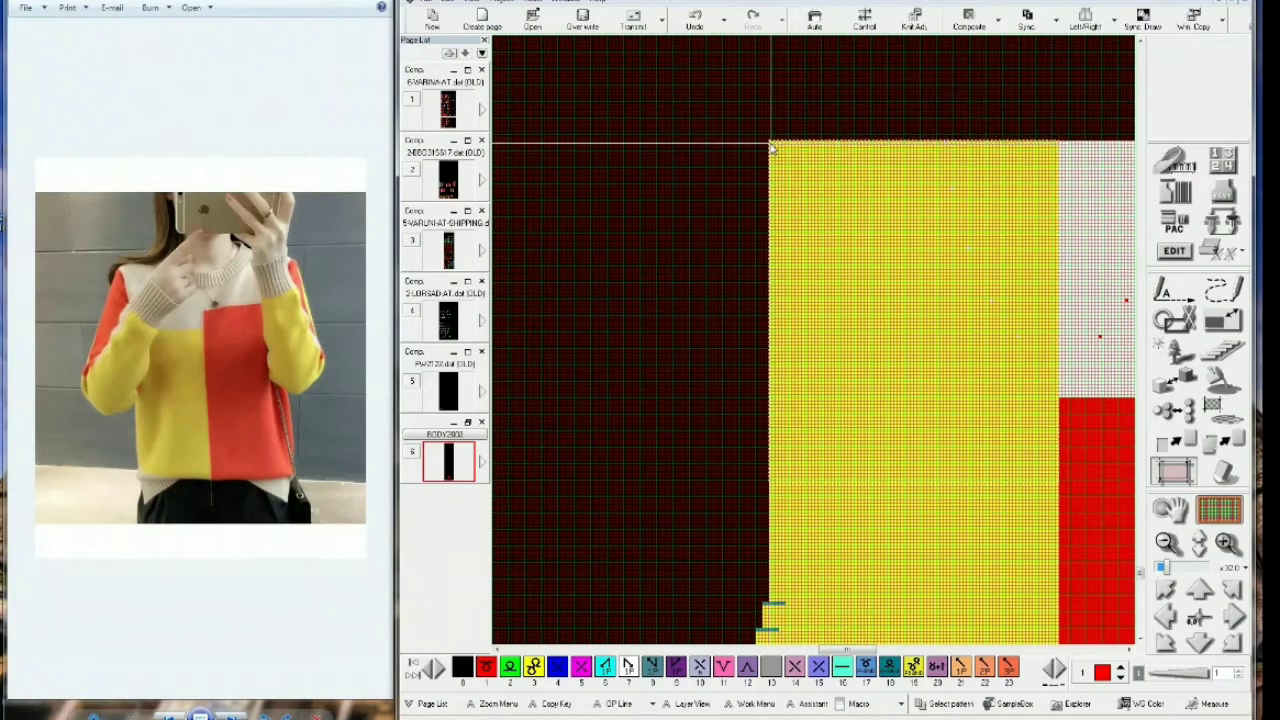
pyautogui.click(768, 142)
pyautogui.click(961, 140)
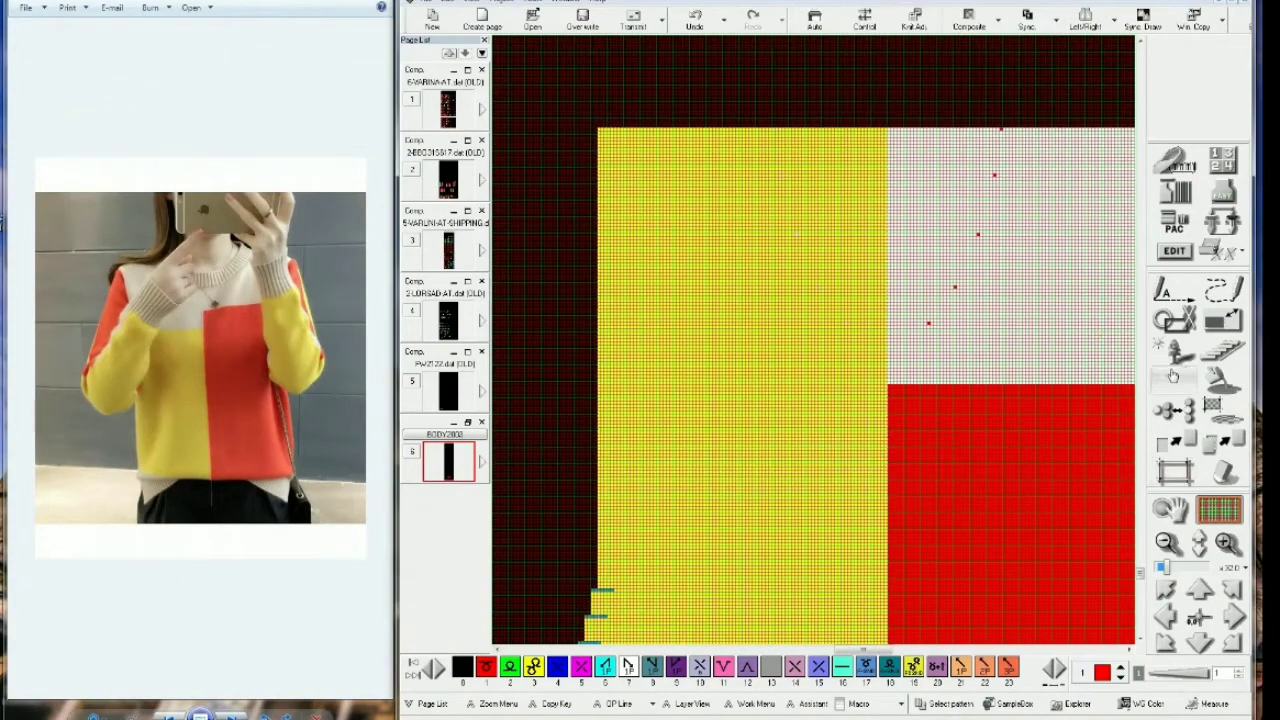
pyautogui.click(1175, 380)
pyautogui.click(996, 453)
pyautogui.click(791, 401)
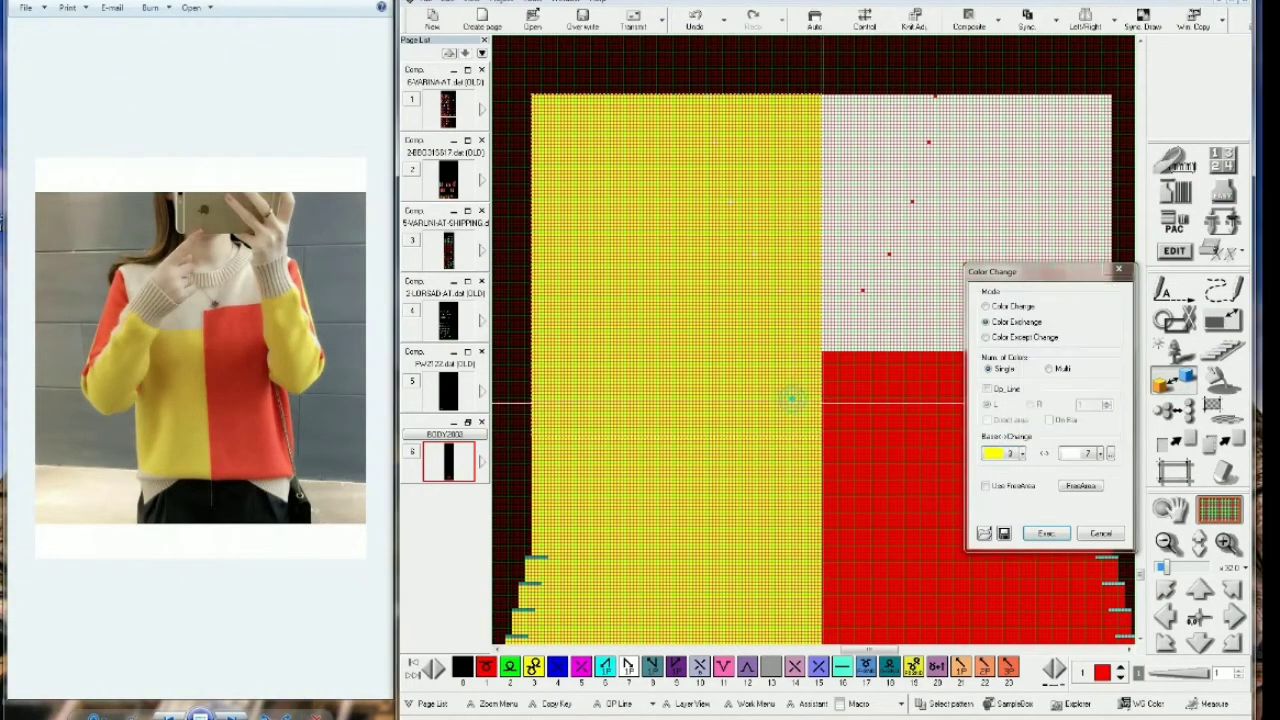
pyautogui.click(1045, 532)
pyautogui.click(1121, 271)
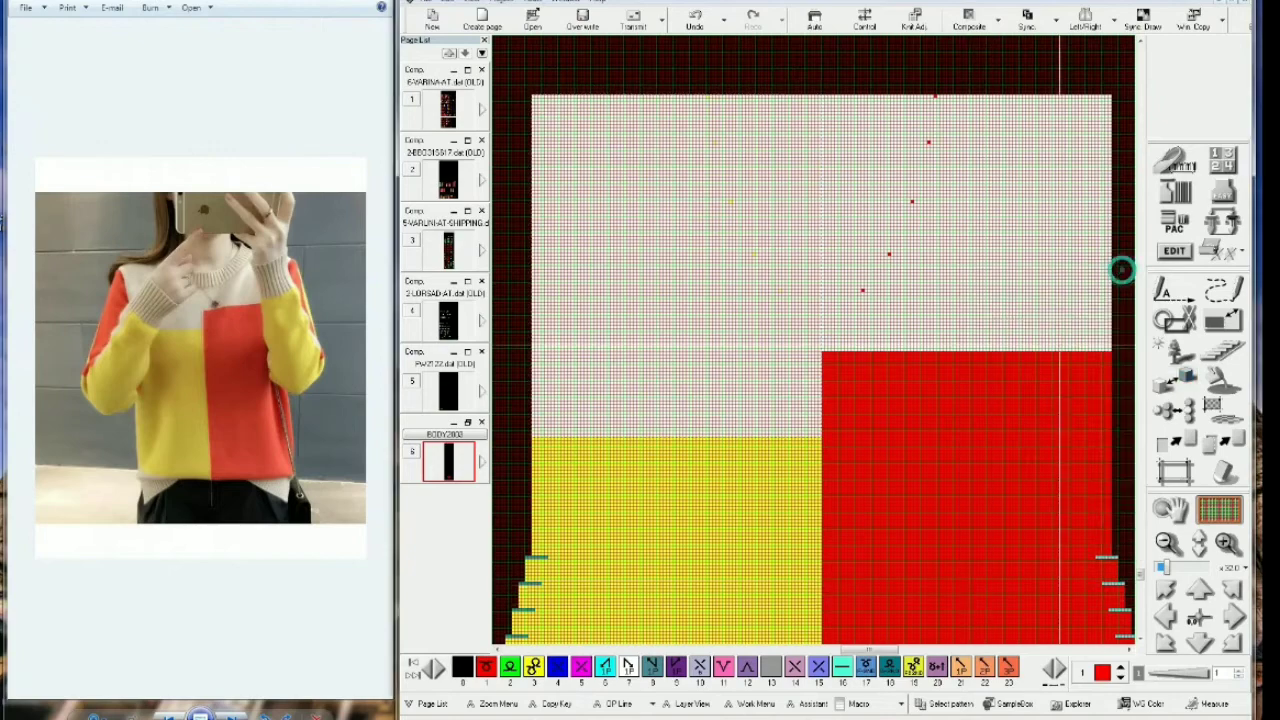
# Clear the red and yellow neckline marks from both halves of the white upper section with colour 7
pyautogui.scroll(1, 1037, 445)
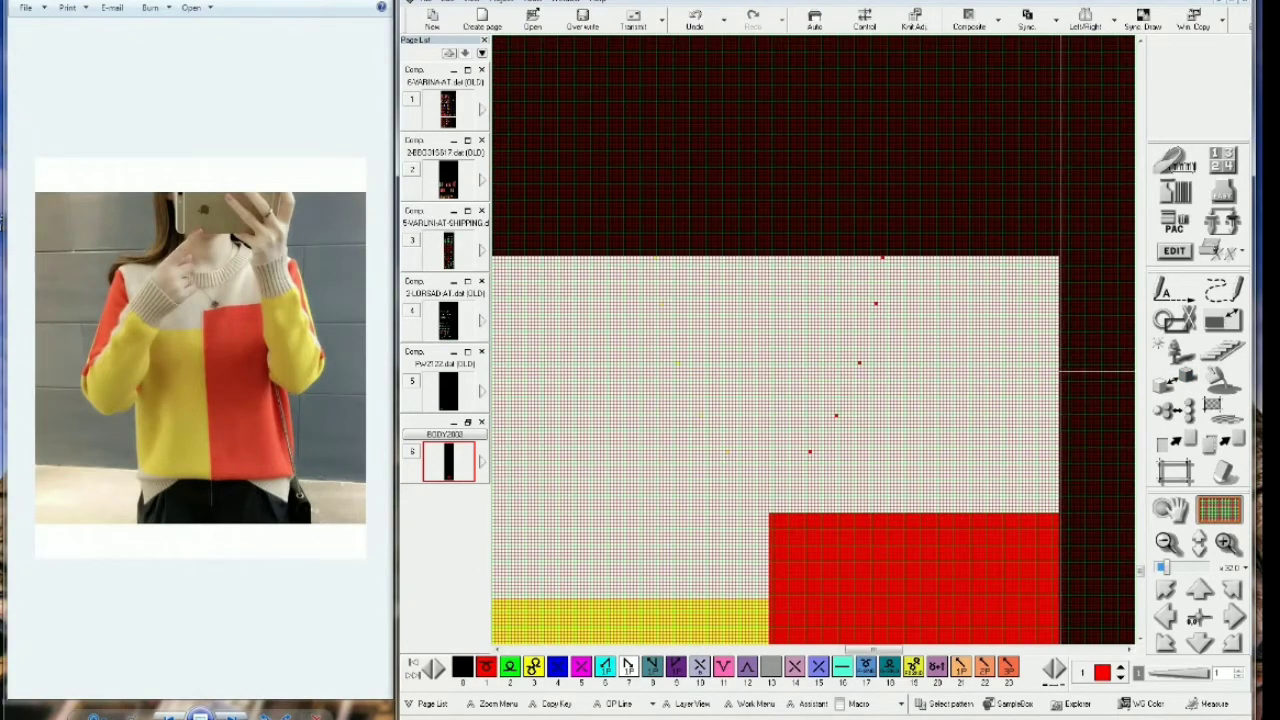
pyautogui.scroll(-1, 1060, 372)
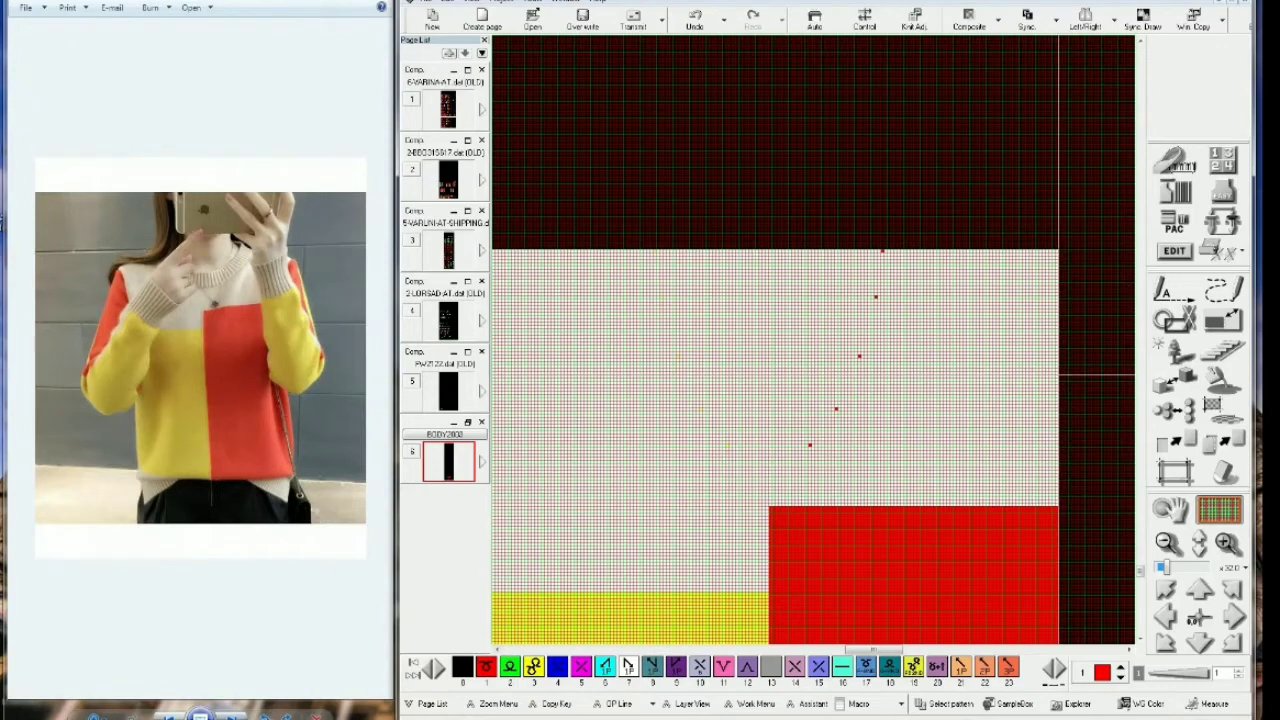
pyautogui.scroll(-2, 1060, 372)
pyautogui.scroll(-3, 1062, 368)
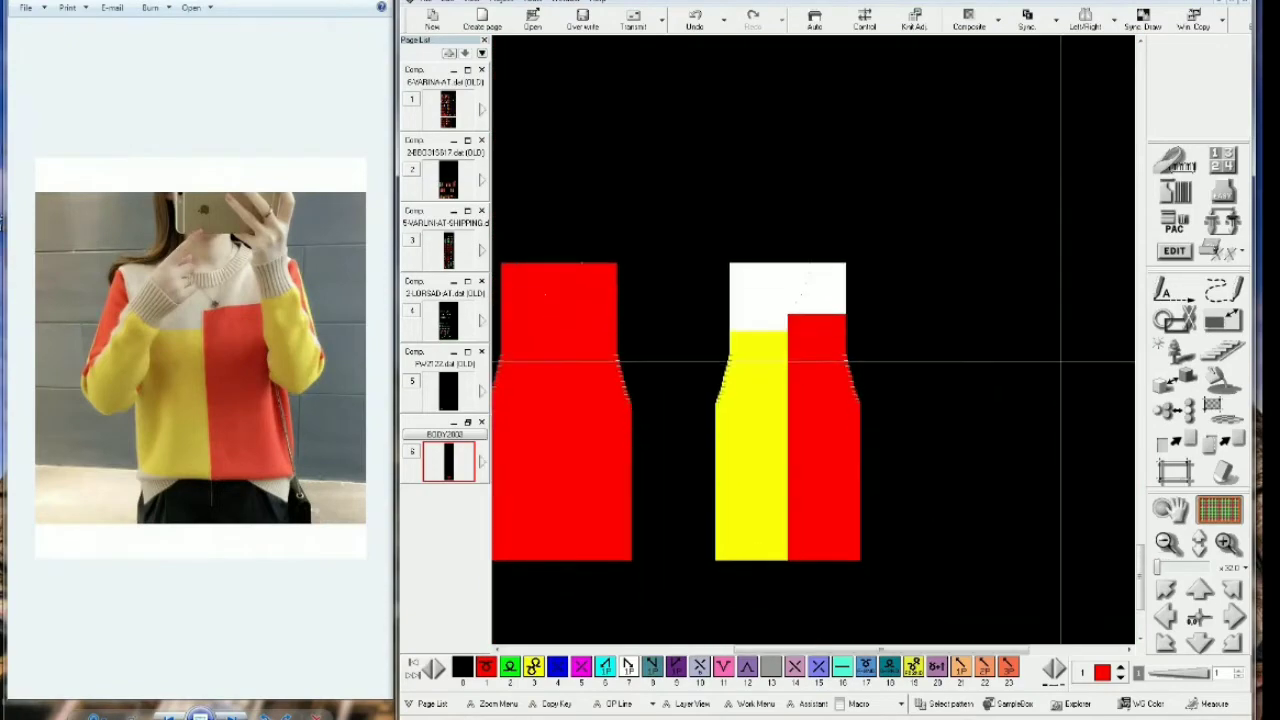
pyautogui.scroll(2, 1108, 262)
pyautogui.scroll(-3, 1108, 262)
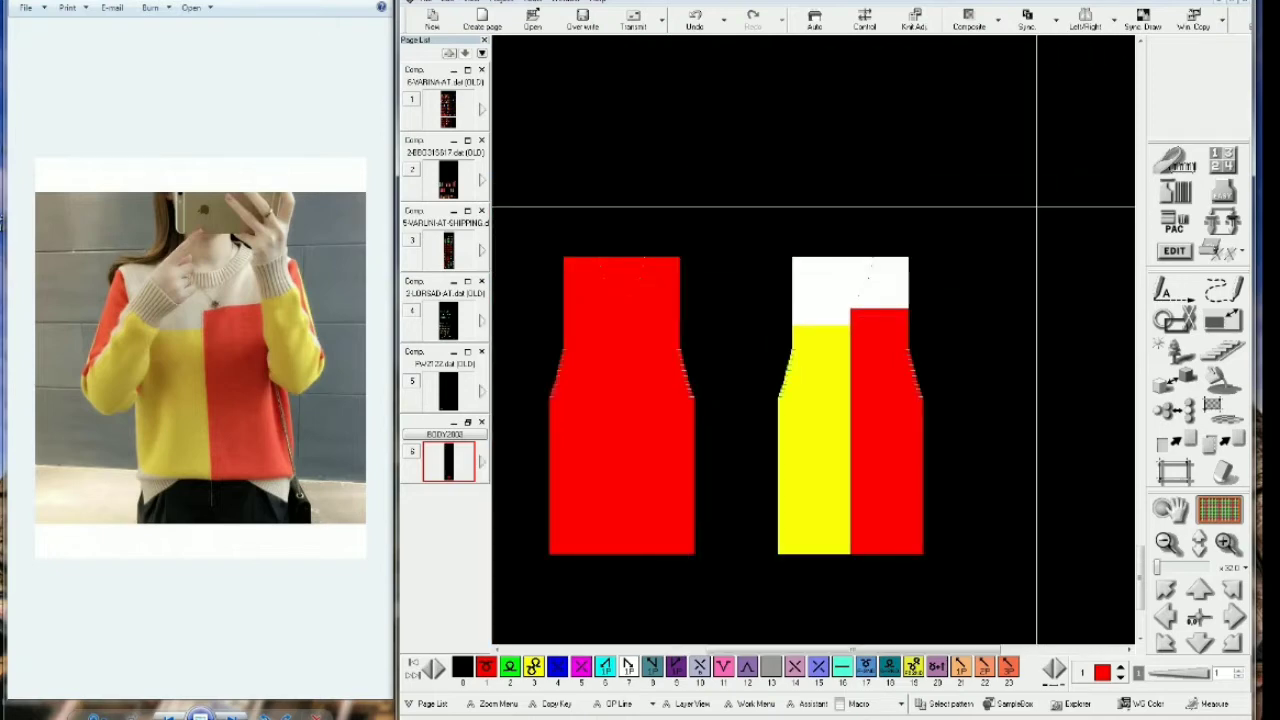
pyautogui.scroll(3, 1060, 289)
pyautogui.click(1230, 470)
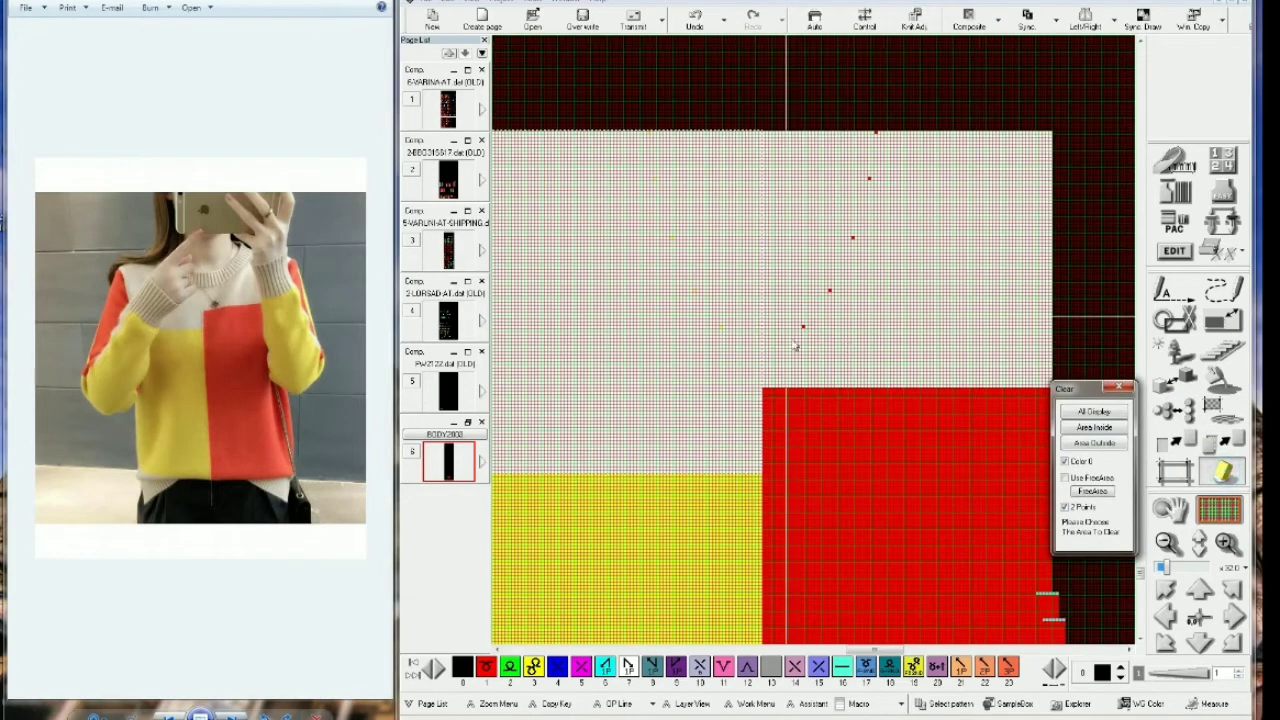
pyautogui.click(792, 346)
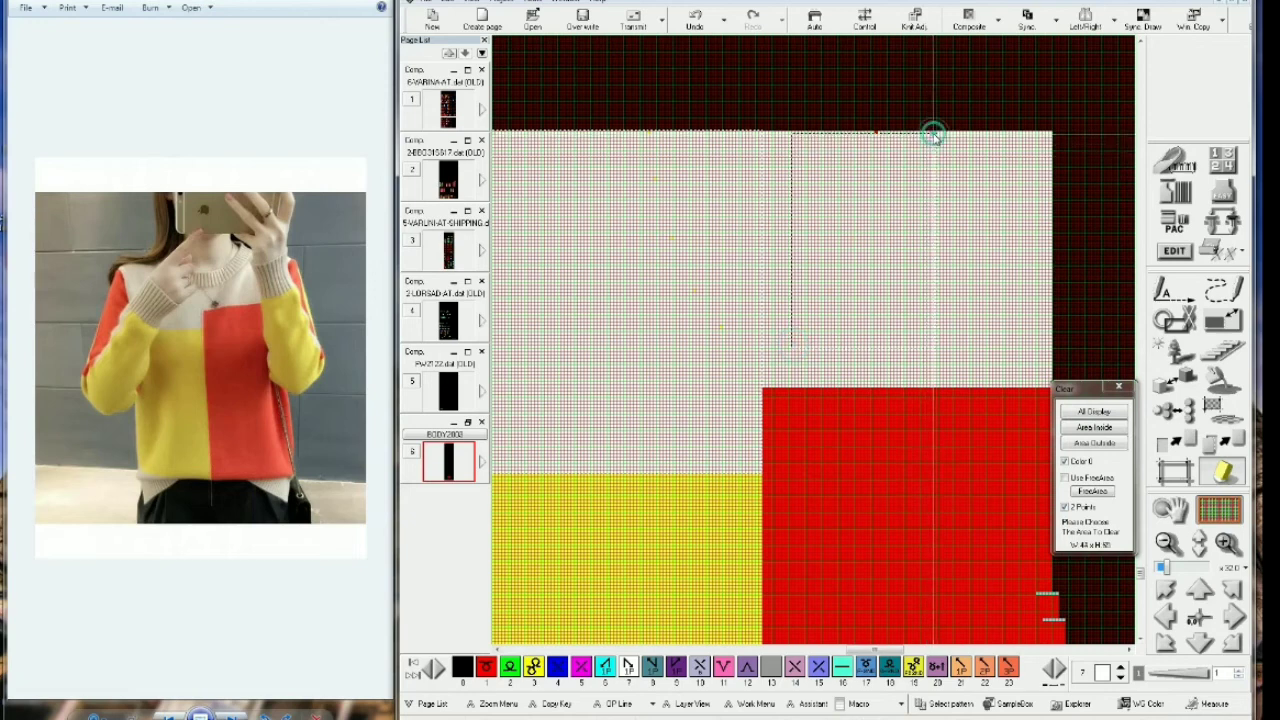
pyautogui.click(934, 134)
pyautogui.click(882, 130)
pyautogui.click(848, 153)
pyautogui.click(885, 131)
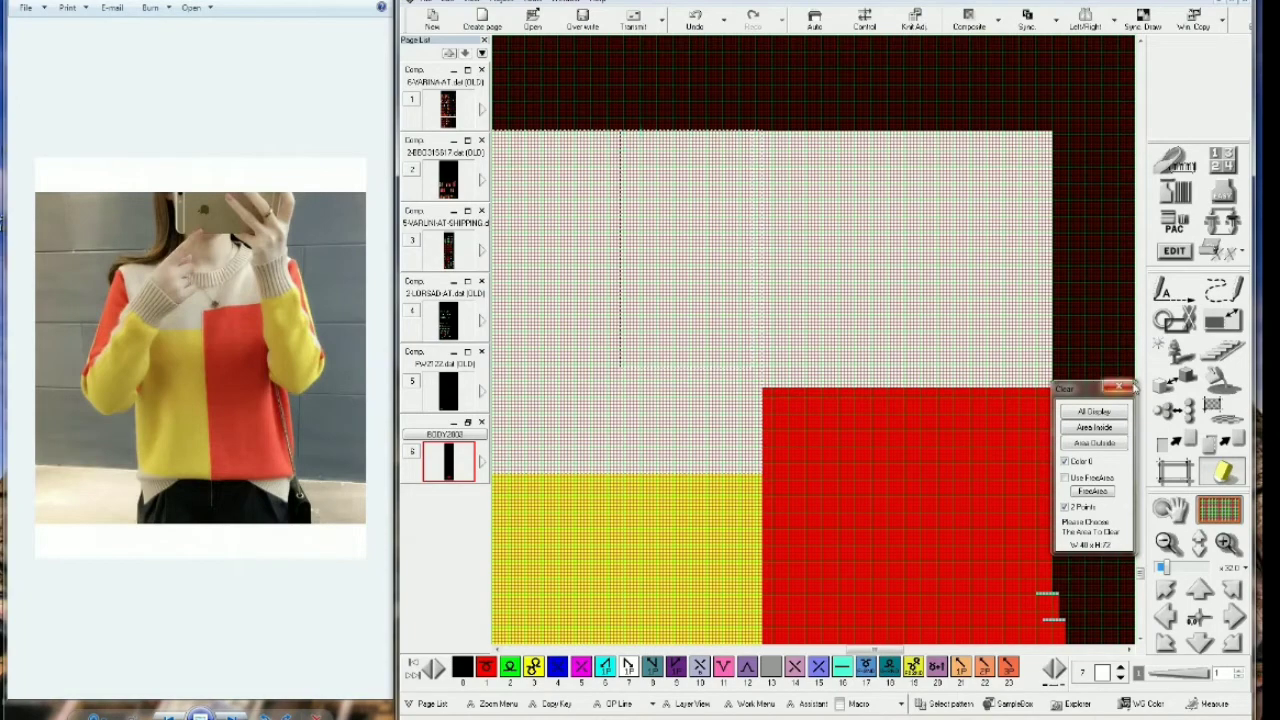
pyautogui.click(1119, 387)
# Save the pattern over its existing file, BODY2003.DAT
pyautogui.scroll(-4, 1088, 420)
pyautogui.scroll(1, 1091, 410)
pyautogui.scroll(2, 1092, 410)
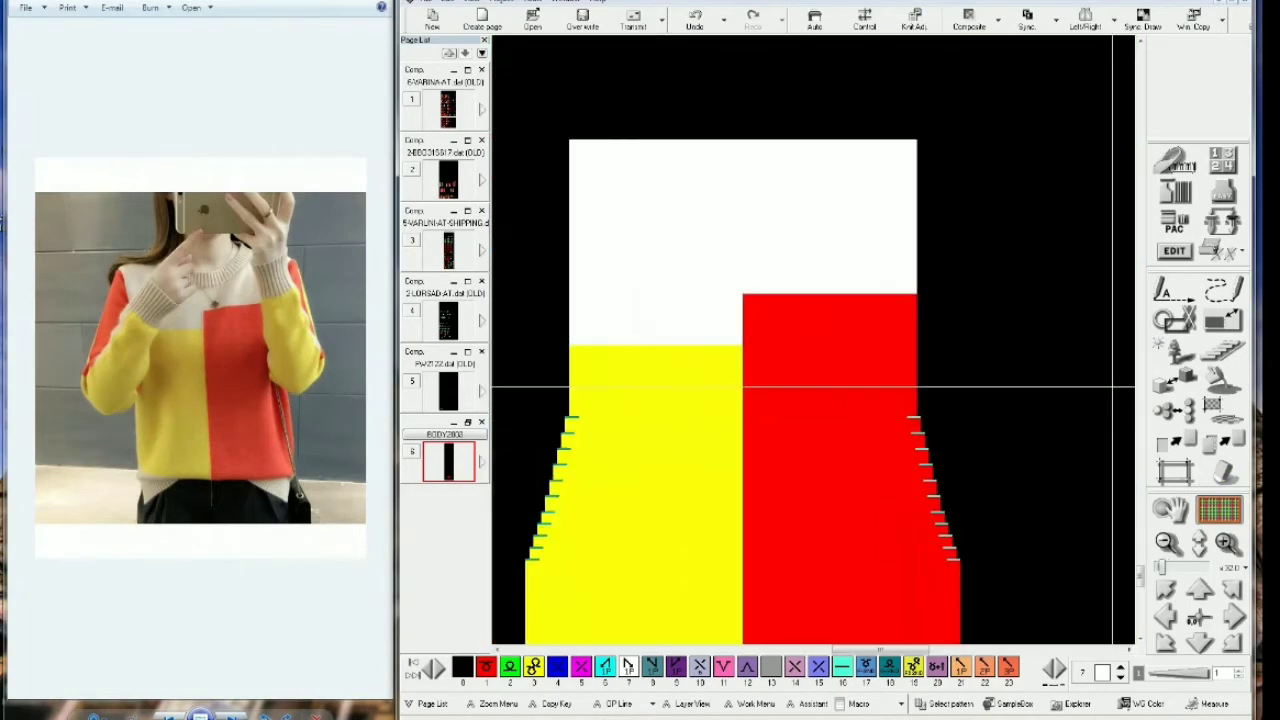
pyautogui.scroll(-3, 1083, 408)
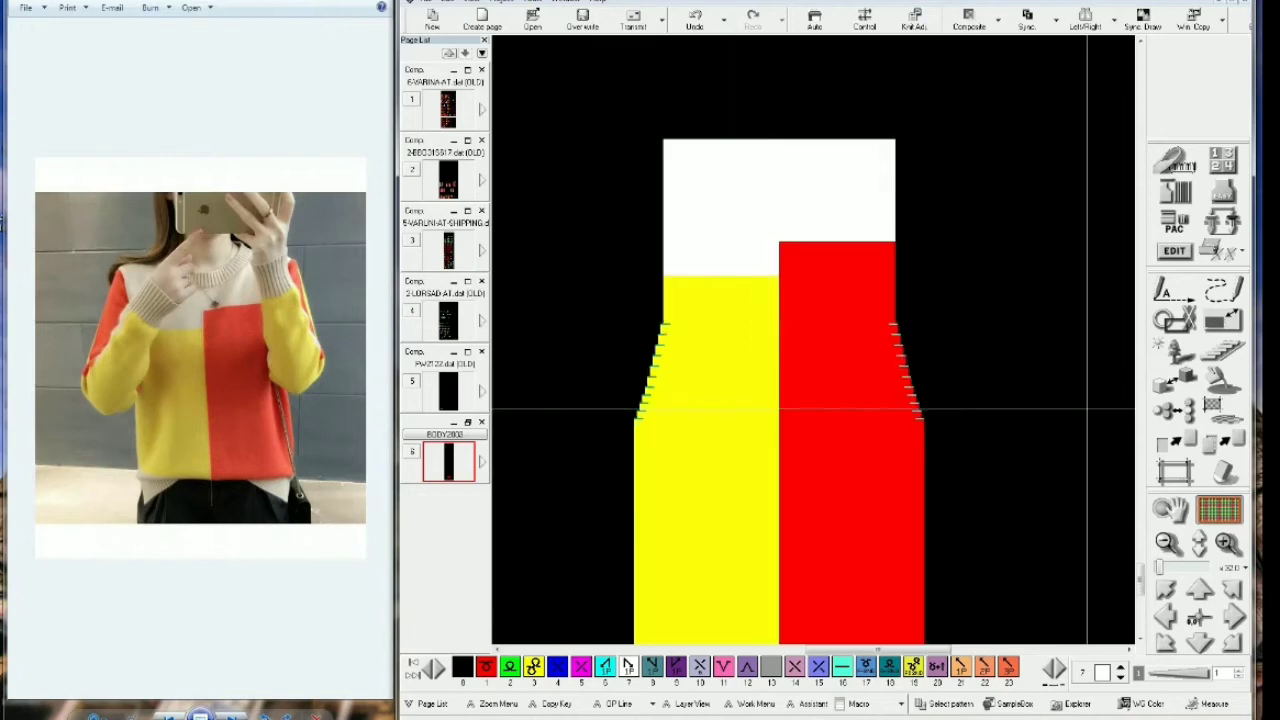
pyautogui.scroll(-1, 1092, 408)
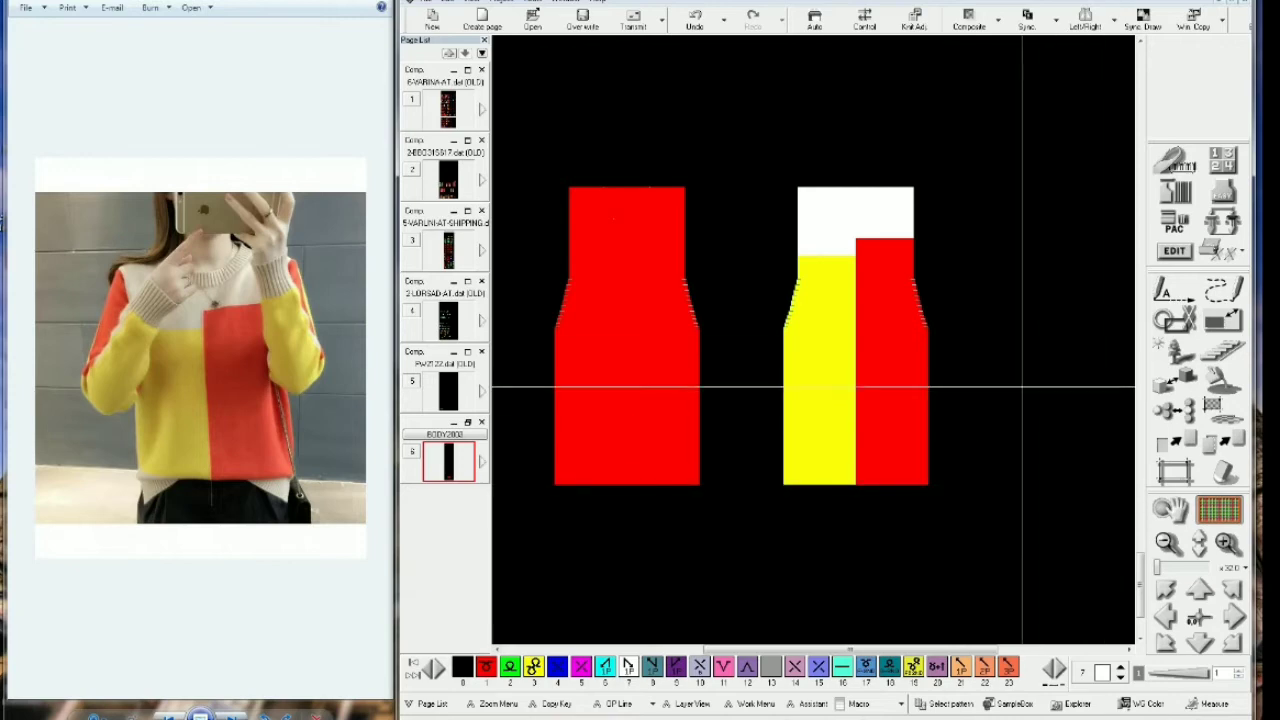
pyautogui.click(588, 22)
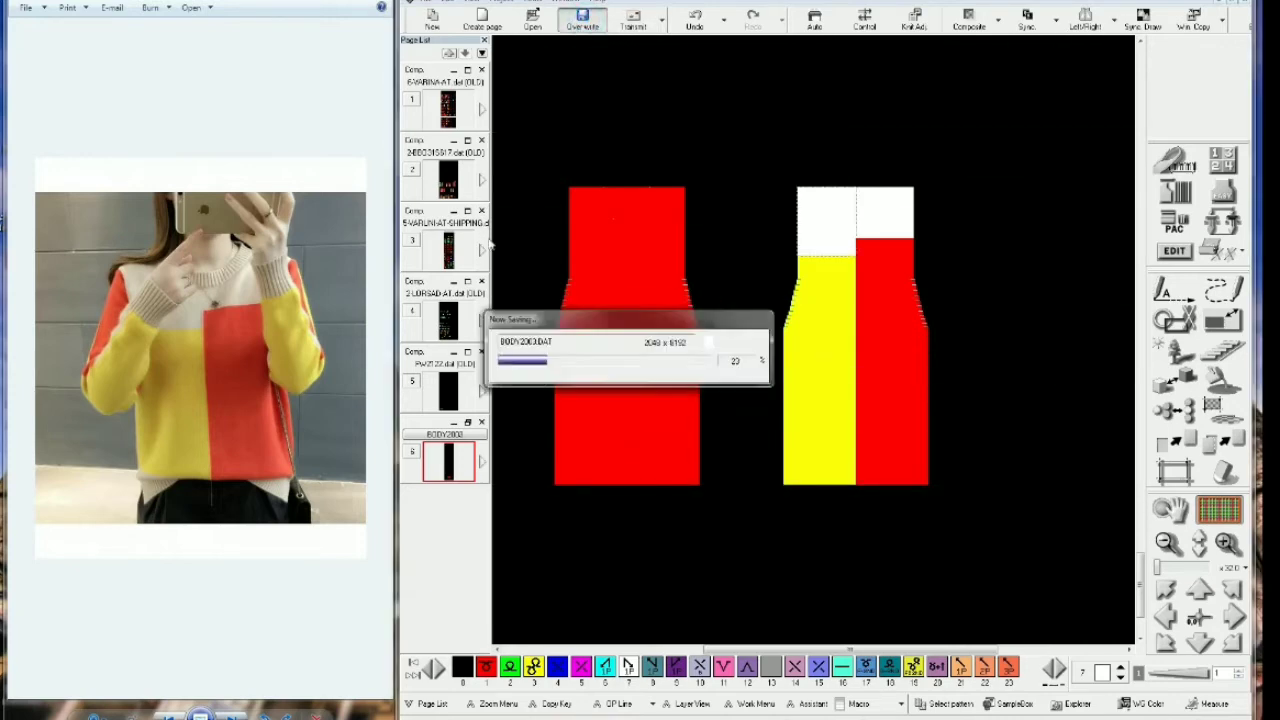
# Copy the white, yellow and red body with Smooth Copy/Move and place the duplicate about 342 stitches to its right, vertically aligned
pyautogui.press('Left')
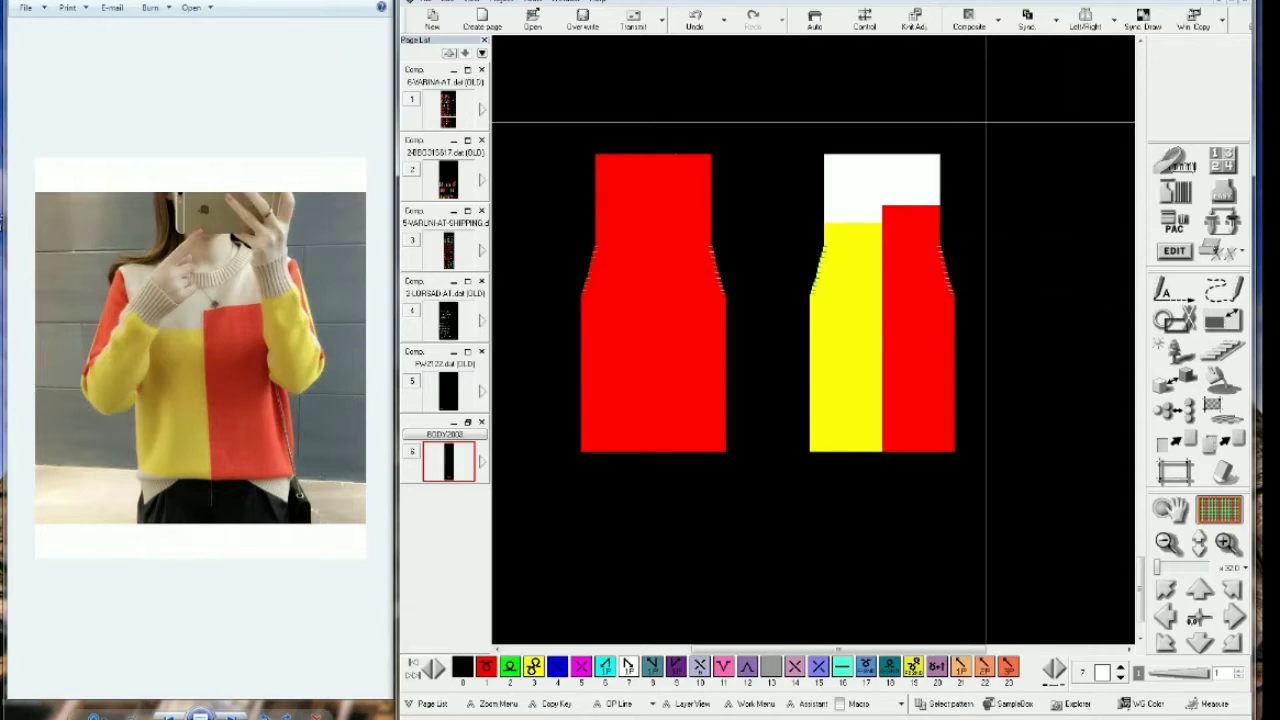
pyautogui.press('pageup')
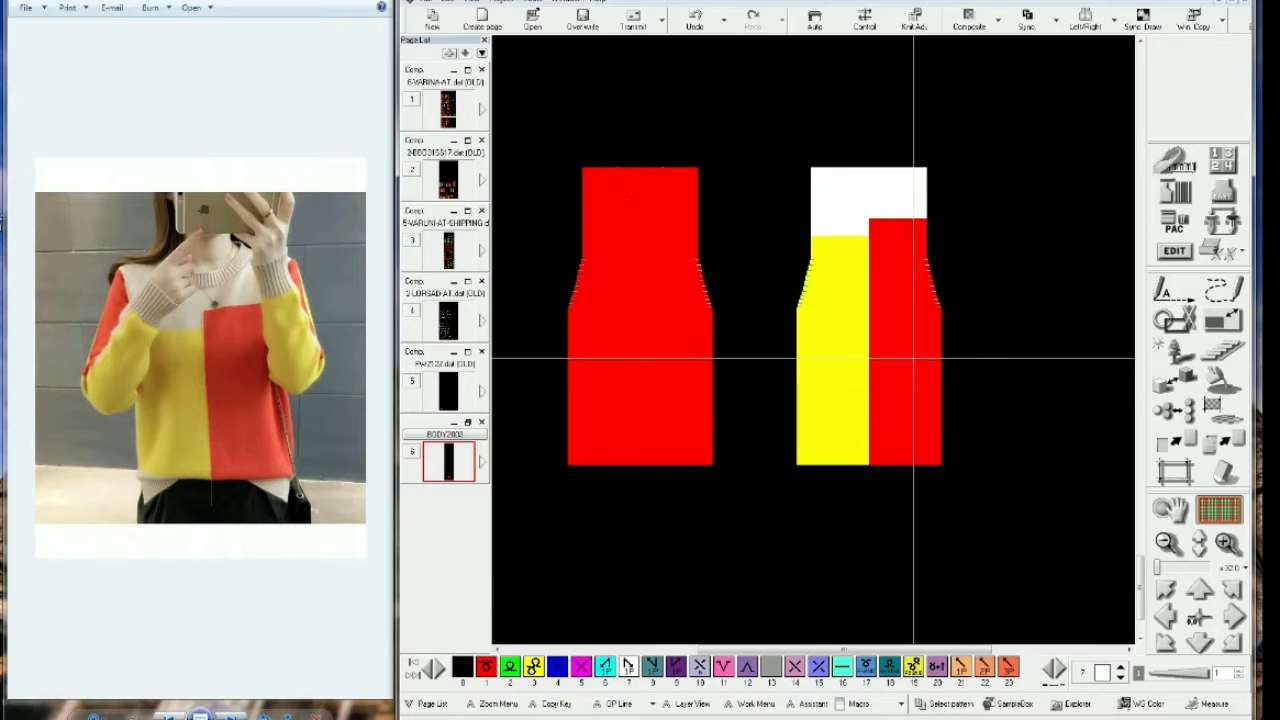
pyautogui.click(1185, 478)
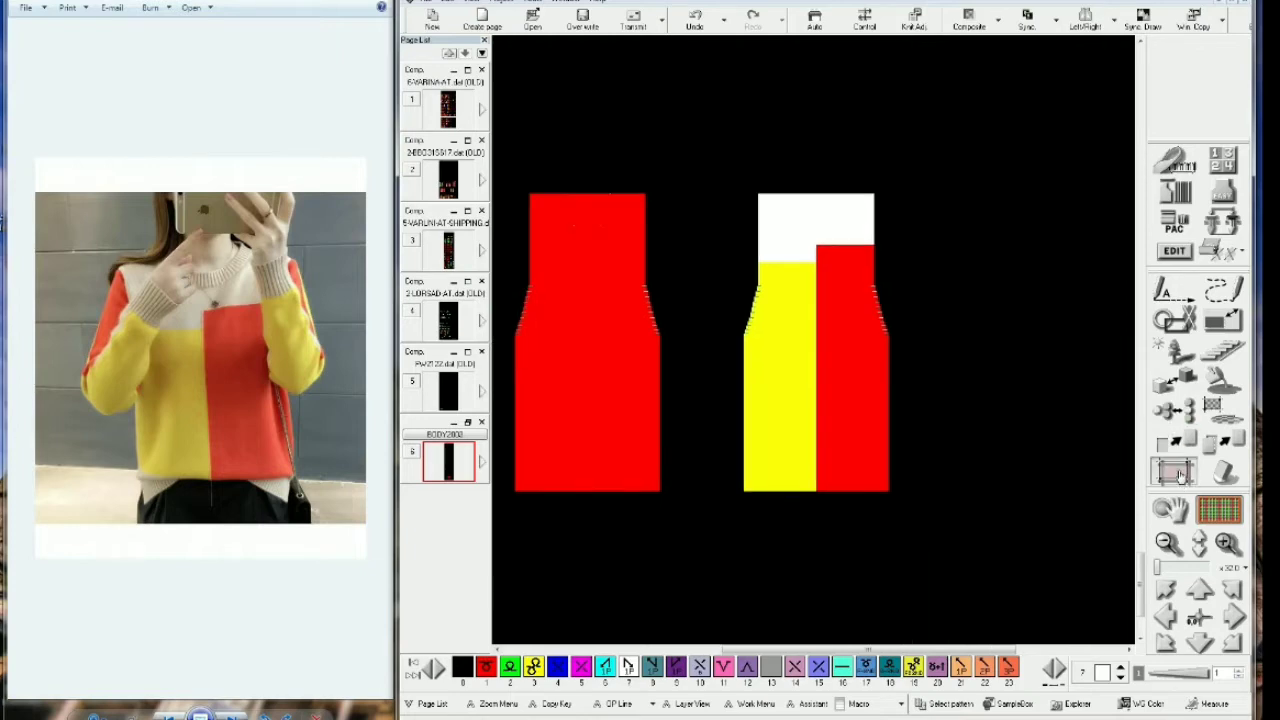
pyautogui.click(985, 440)
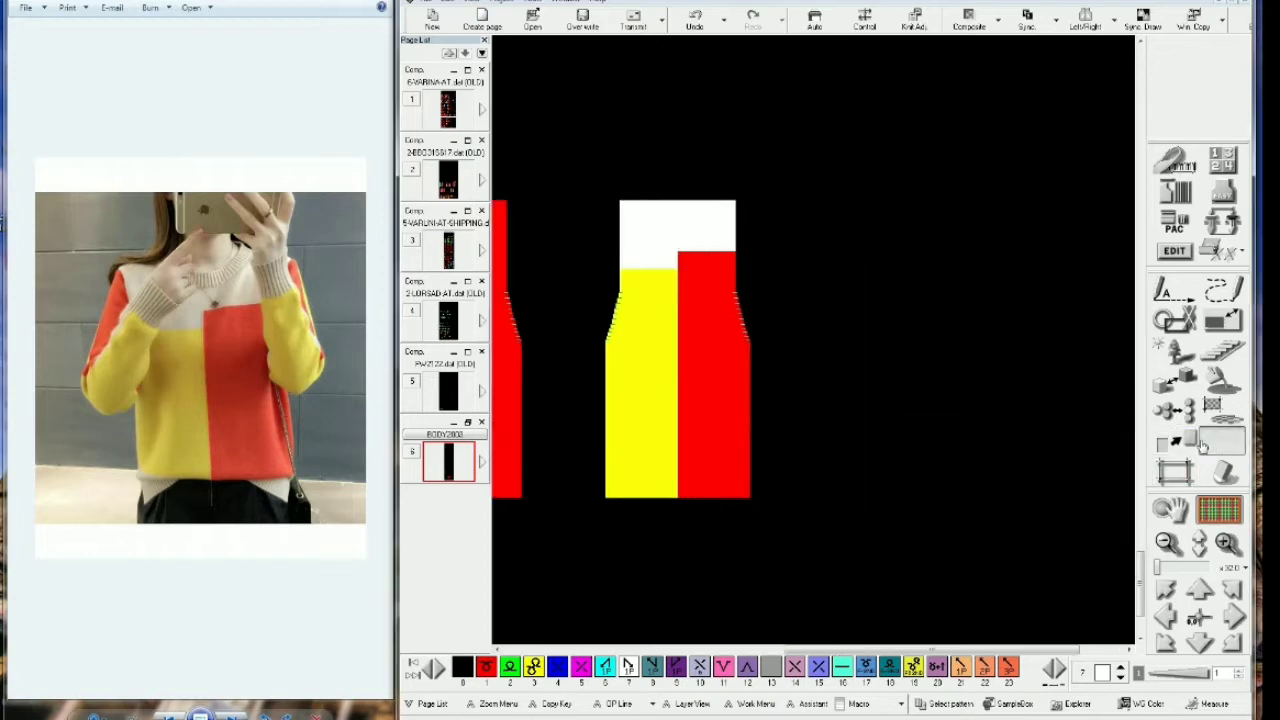
pyautogui.click(1222, 441)
pyautogui.click(1046, 538)
pyautogui.click(1233, 617)
pyautogui.click(1233, 615)
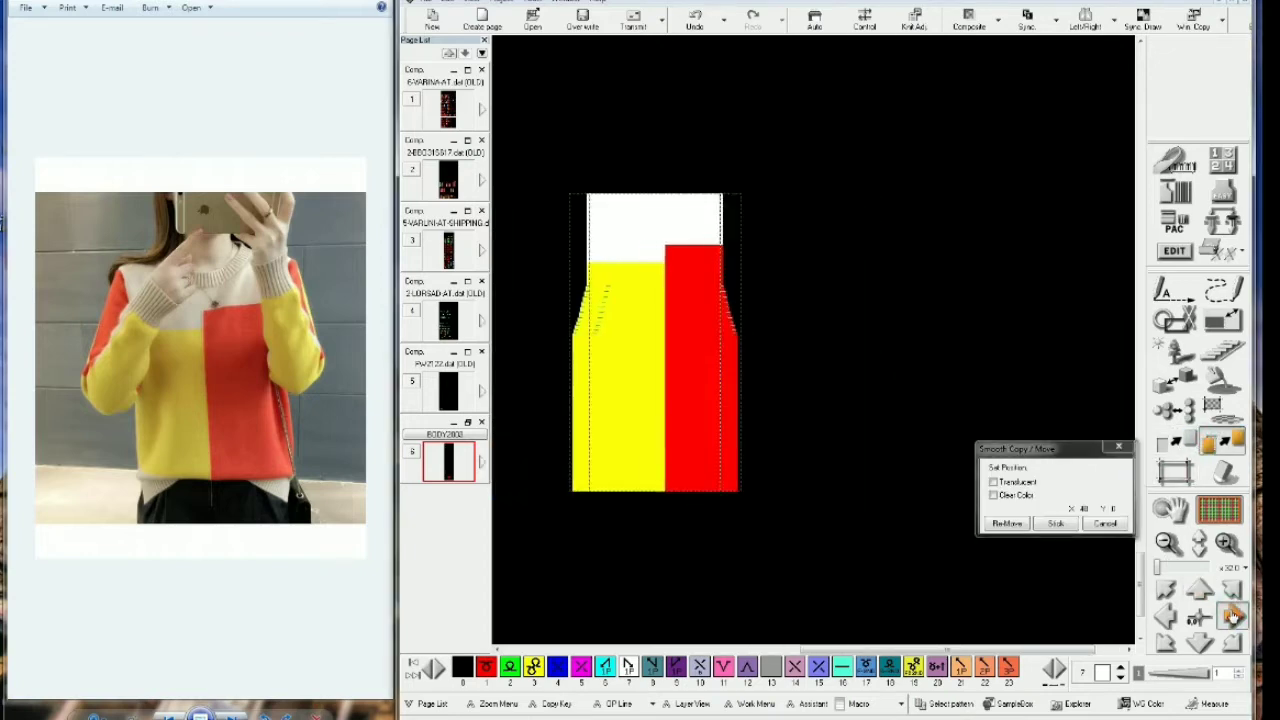
pyautogui.click(1233, 615)
pyautogui.click(1233, 615)
pyautogui.click(1233, 615)
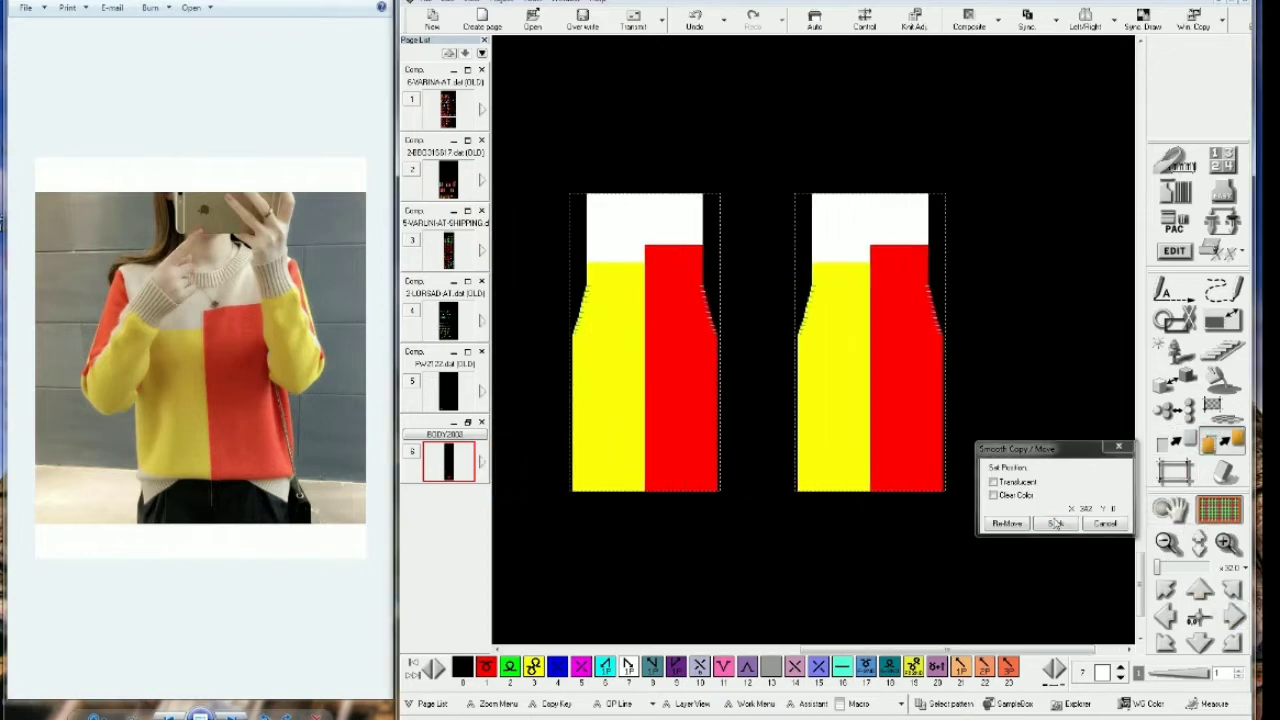
pyautogui.click(1055, 523)
# Exchange red colour 1 for green colour 2 across the new body copy
pyautogui.click(1173, 381)
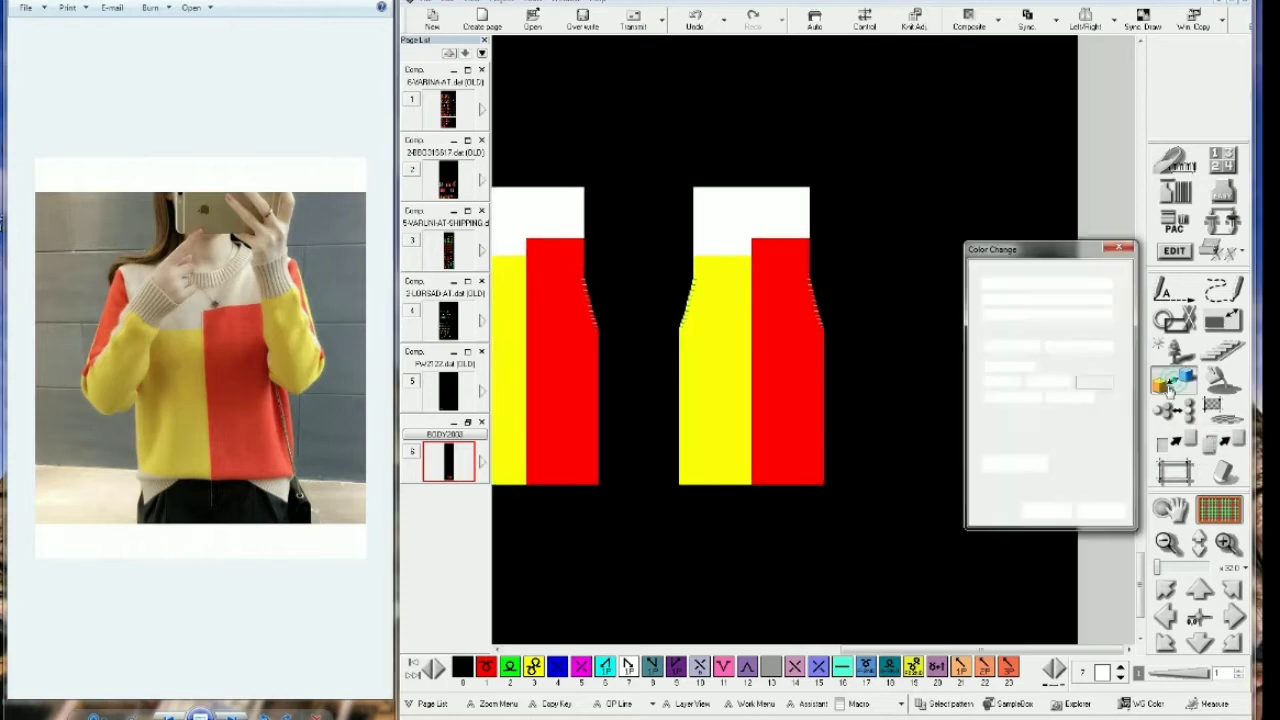
pyautogui.press('+')
pyautogui.press('Down')
pyautogui.press('Down')
pyautogui.click(1003, 431)
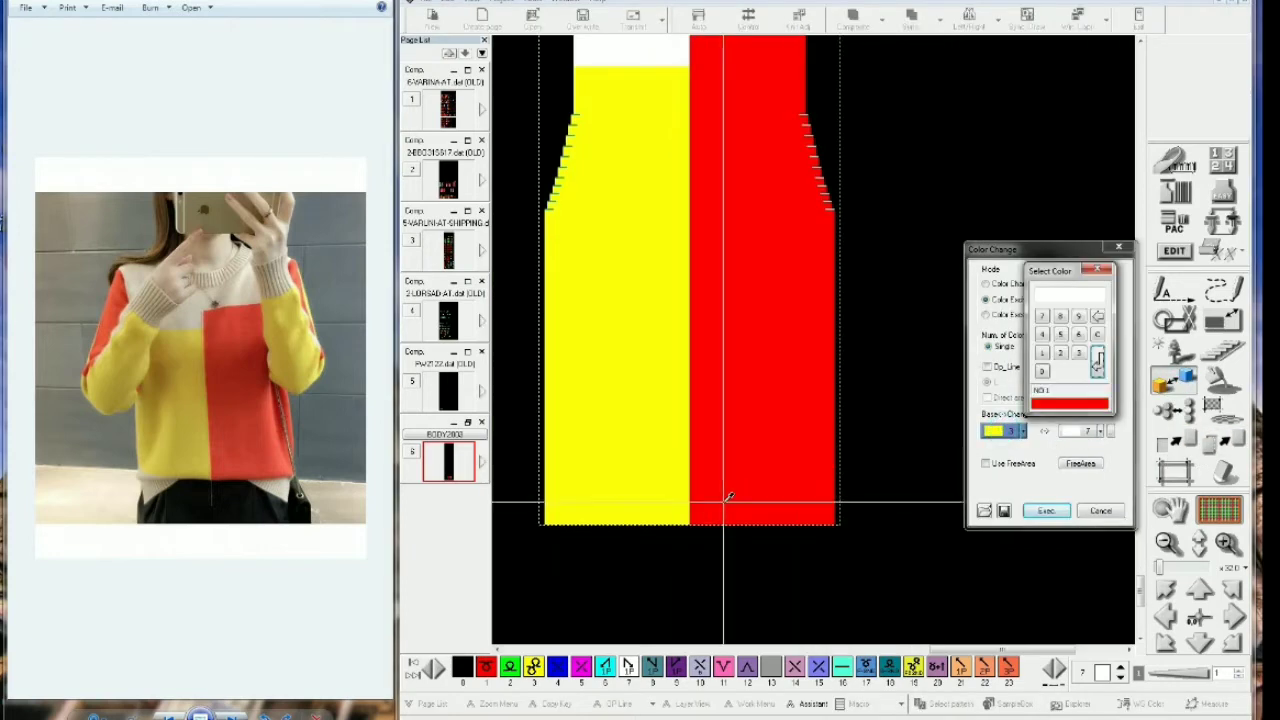
pyautogui.click(725, 500)
pyautogui.click(1139, 353)
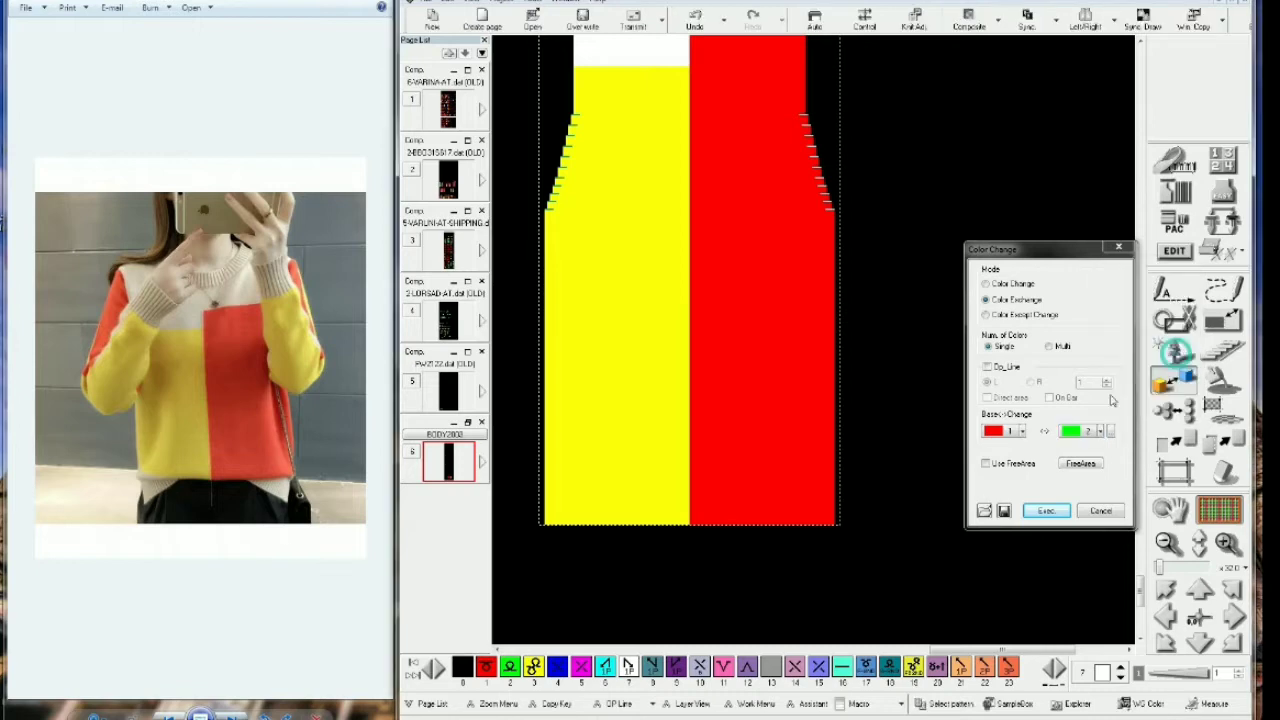
pyautogui.click(1046, 511)
# Exchange white colour 7 for blue colour 4 across the new body copy's upper section
pyautogui.click(993, 432)
pyautogui.moveTo(668, 262); pyautogui.dragTo(720, 531)
pyautogui.click(717, 290)
pyautogui.click(1086, 432)
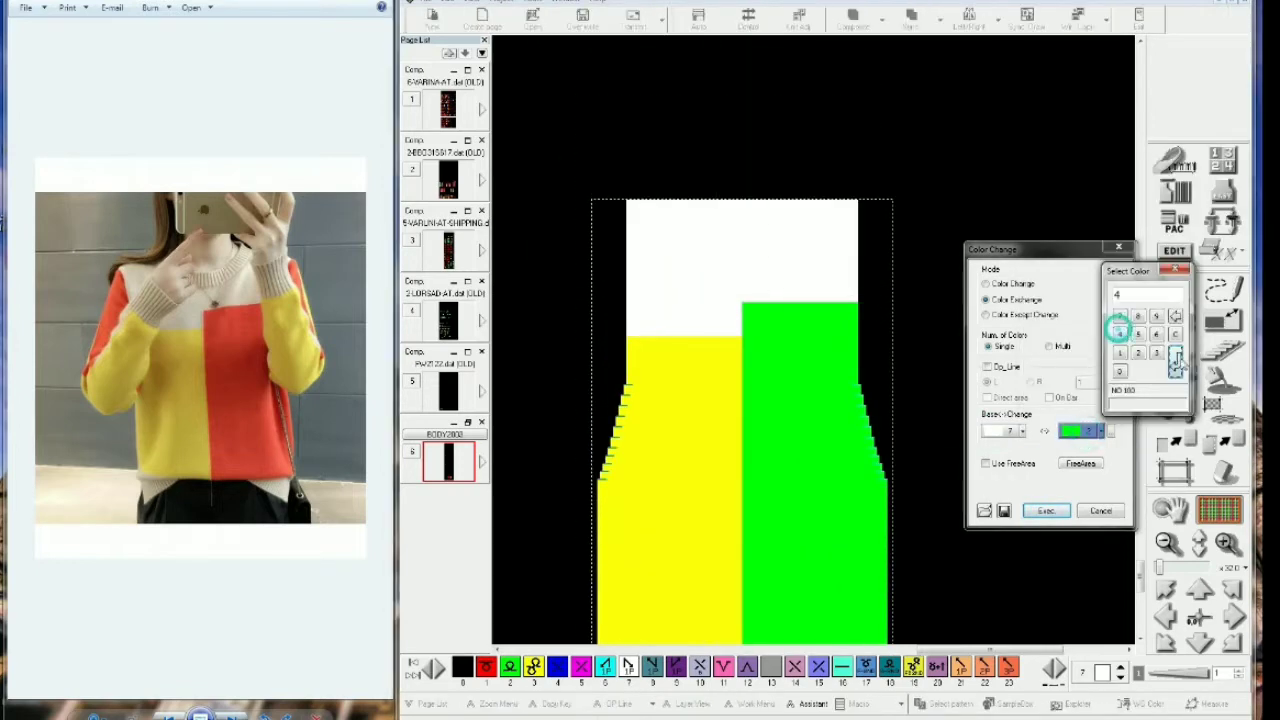
pyautogui.click(1120, 334)
pyautogui.click(1046, 511)
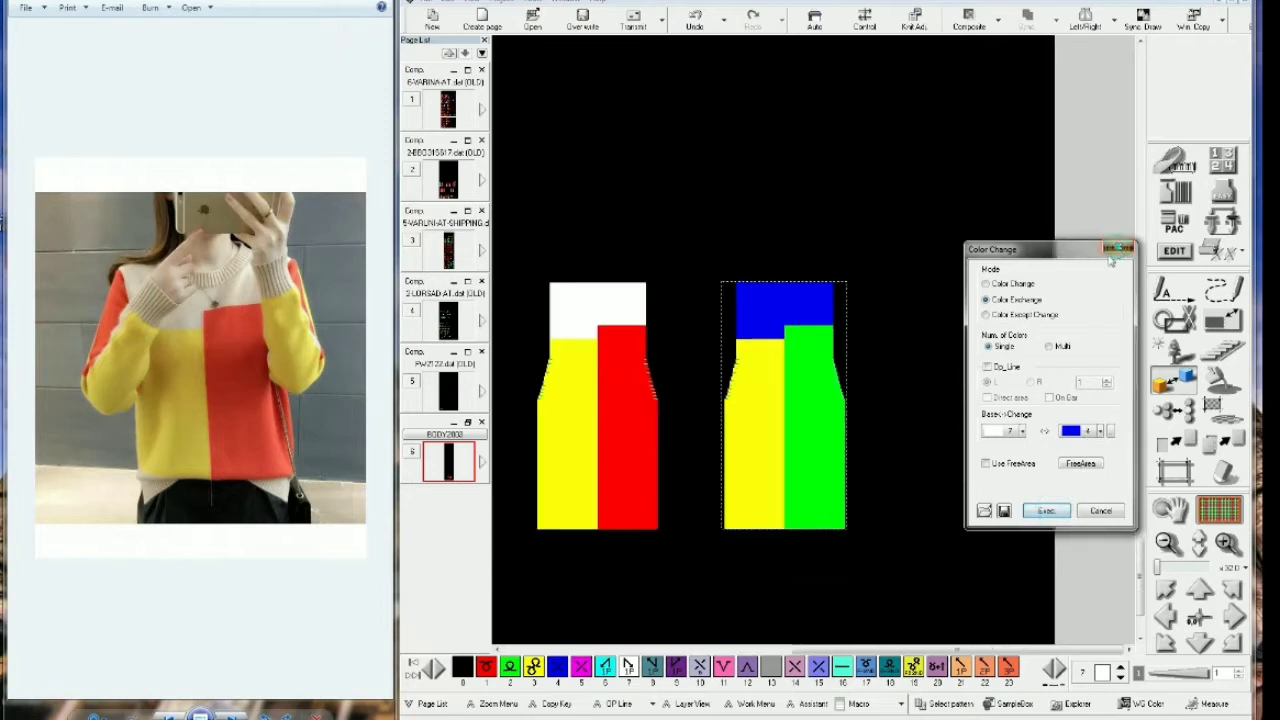
pyautogui.click(1117, 248)
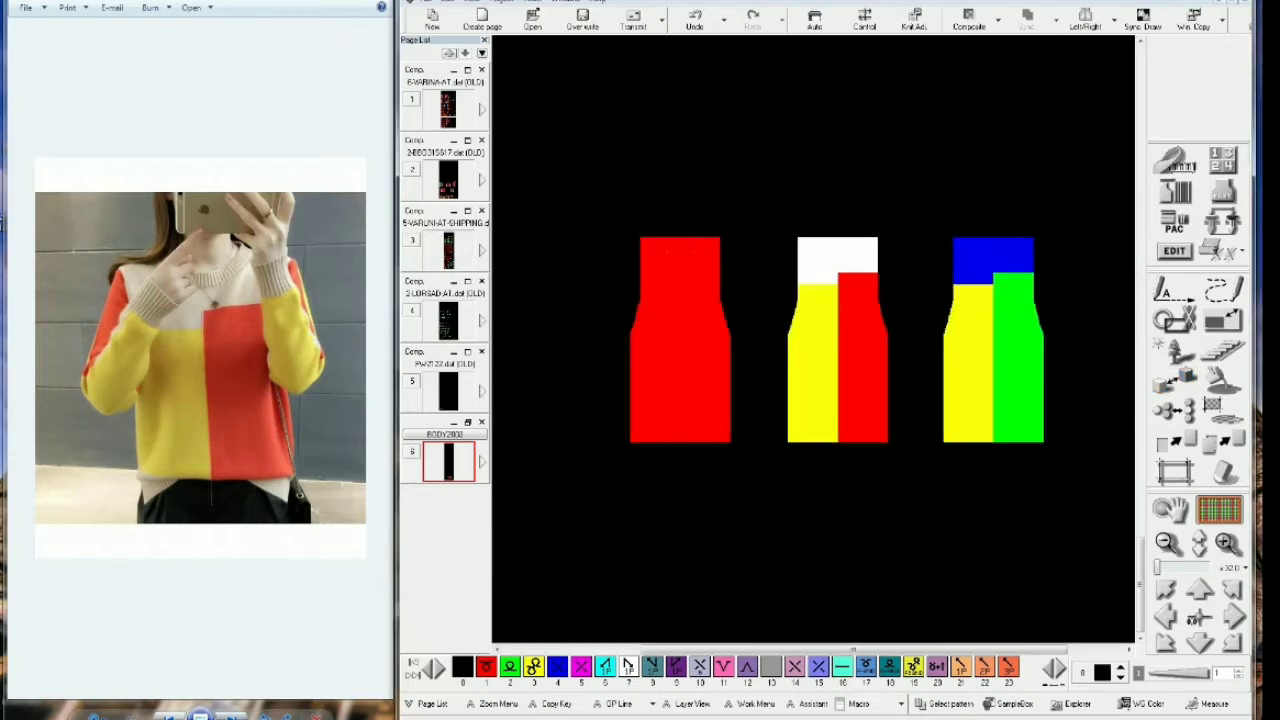
# Create a new shaping sweater pattern BODY5 in S Paint image input mode, replacing the existing BODY5 in the BODY4 folder
pyautogui.click(1233, 2)
pyautogui.moveTo(790, 137); pyautogui.dragTo(1049, 120)
pyautogui.scroll(1, 1051, 114)
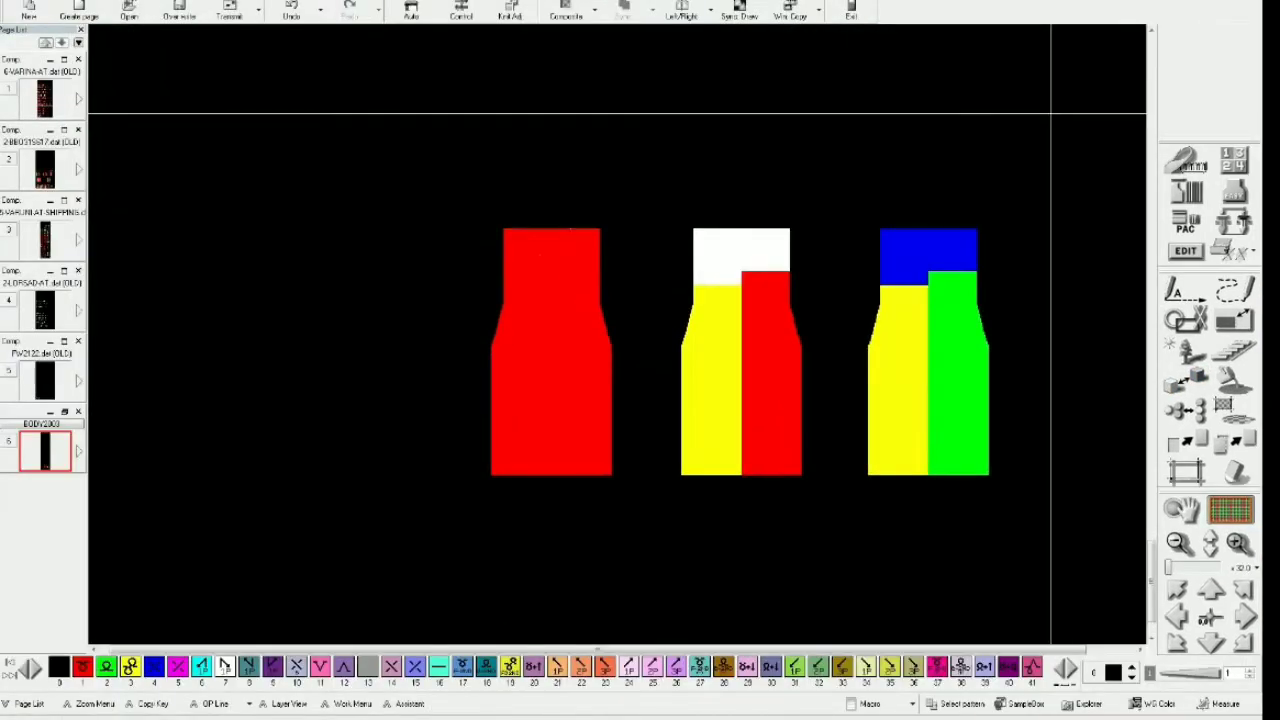
pyautogui.click(30, 12)
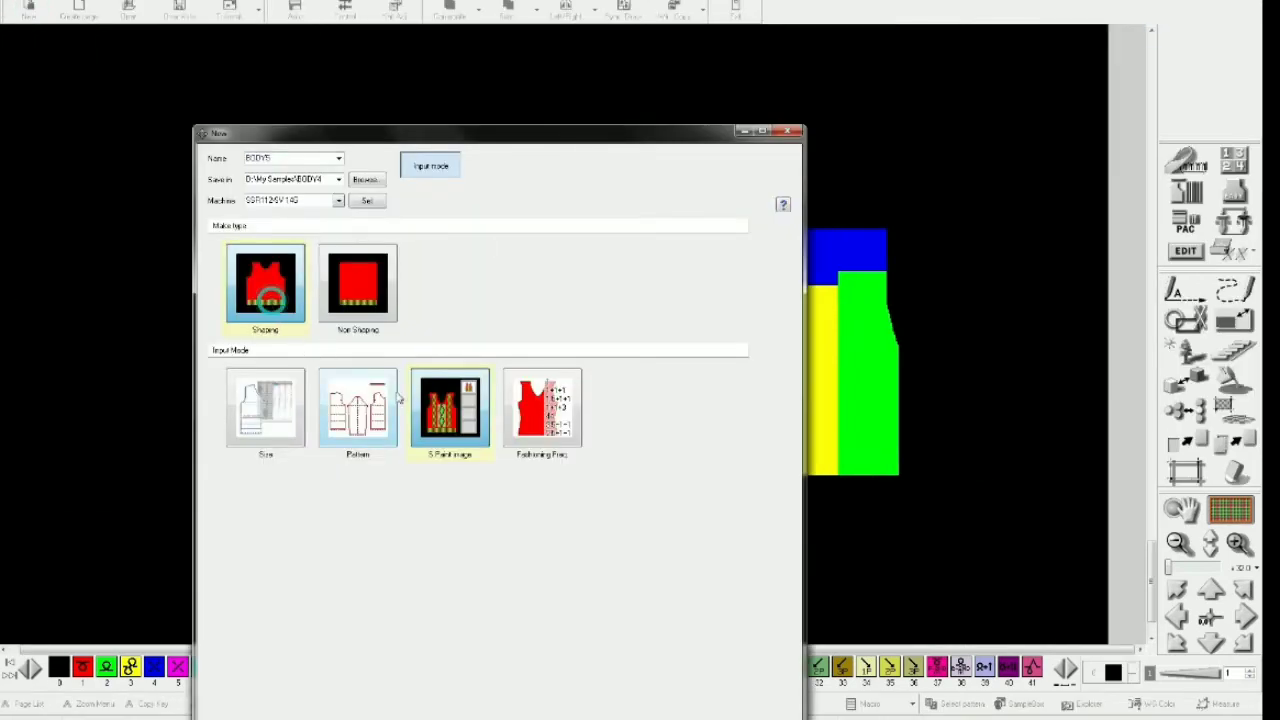
pyautogui.click(724, 718)
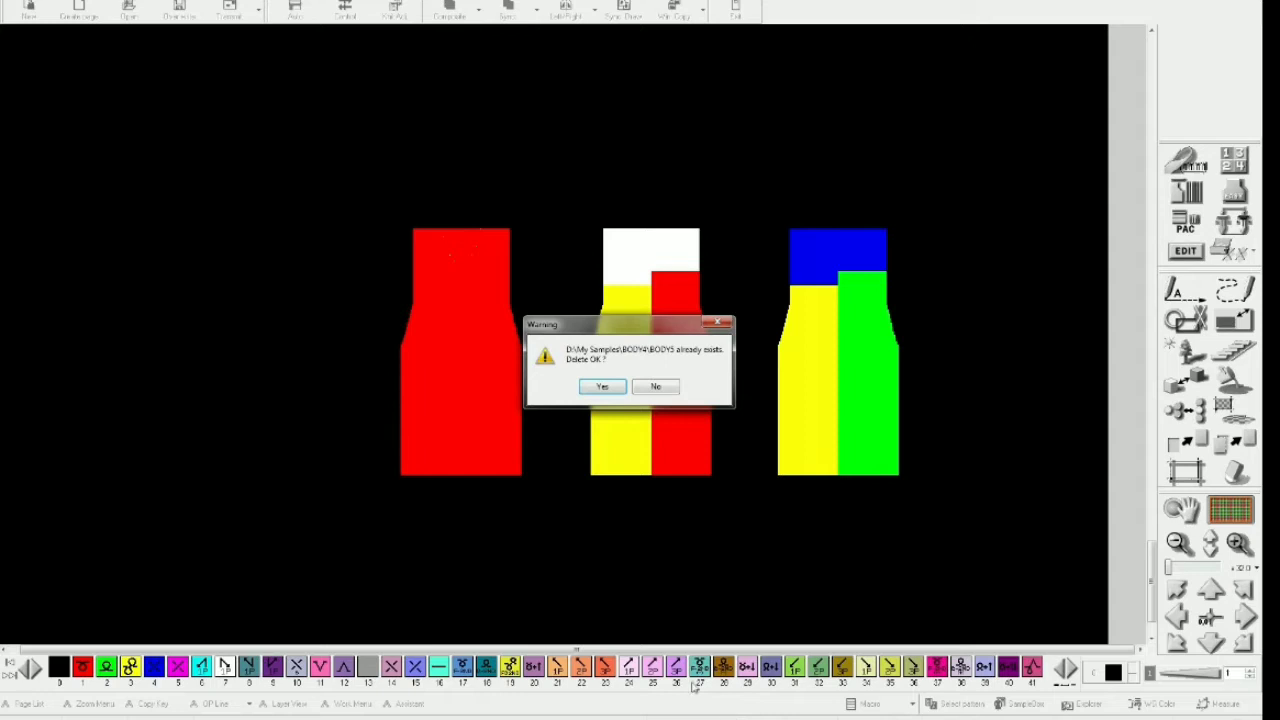
pyautogui.click(601, 387)
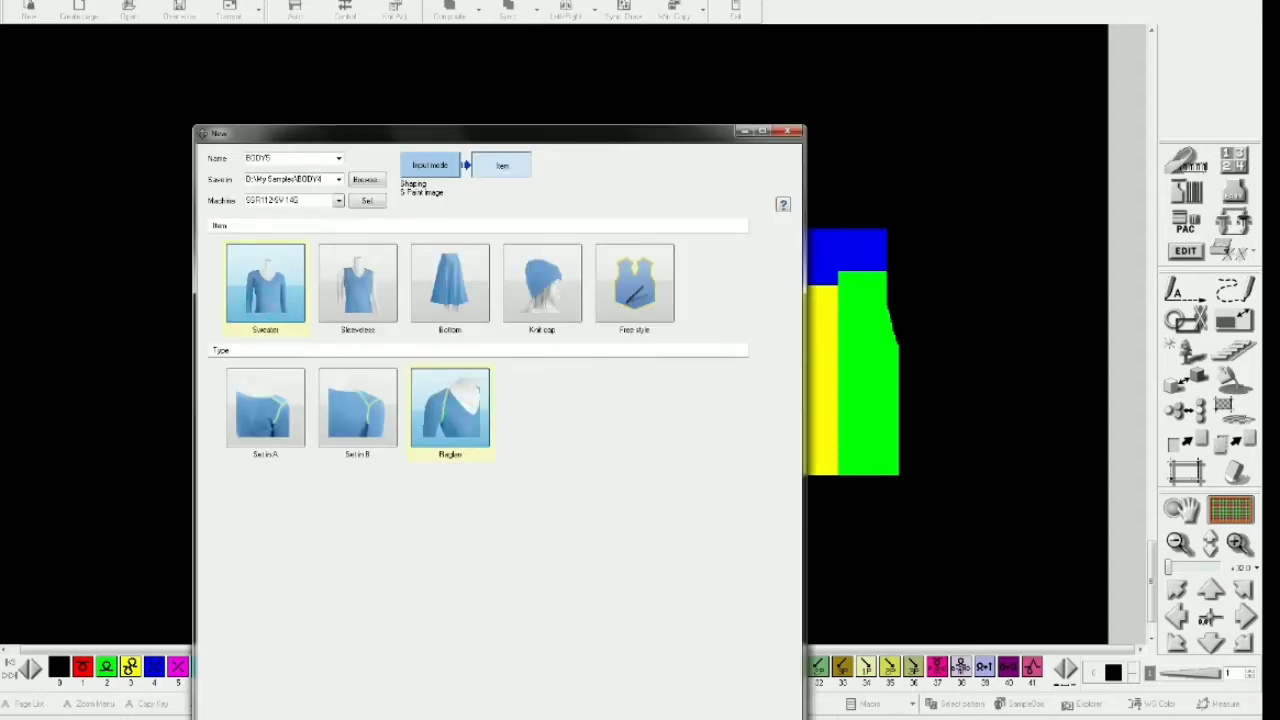
pyautogui.click(600, 389)
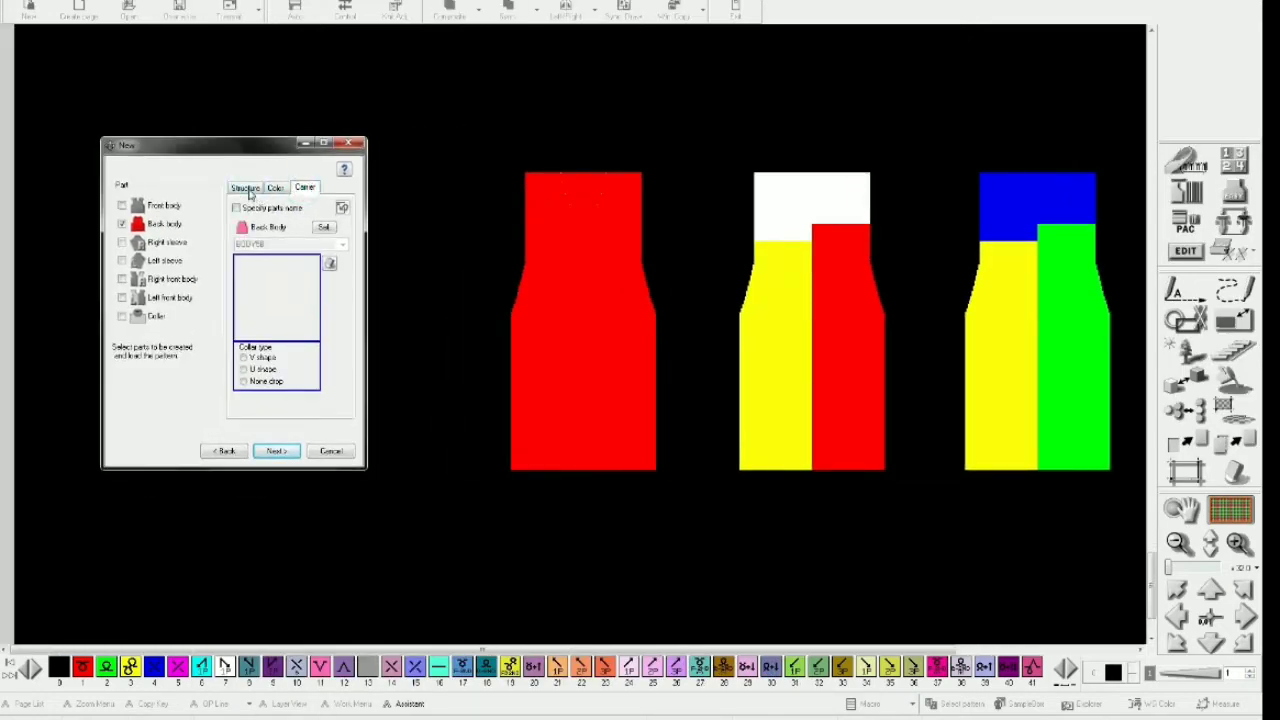
# Load the plain red body as the structure pattern of the back body part, using its automatically detected area
pyautogui.click(283, 307)
pyautogui.click(580, 395)
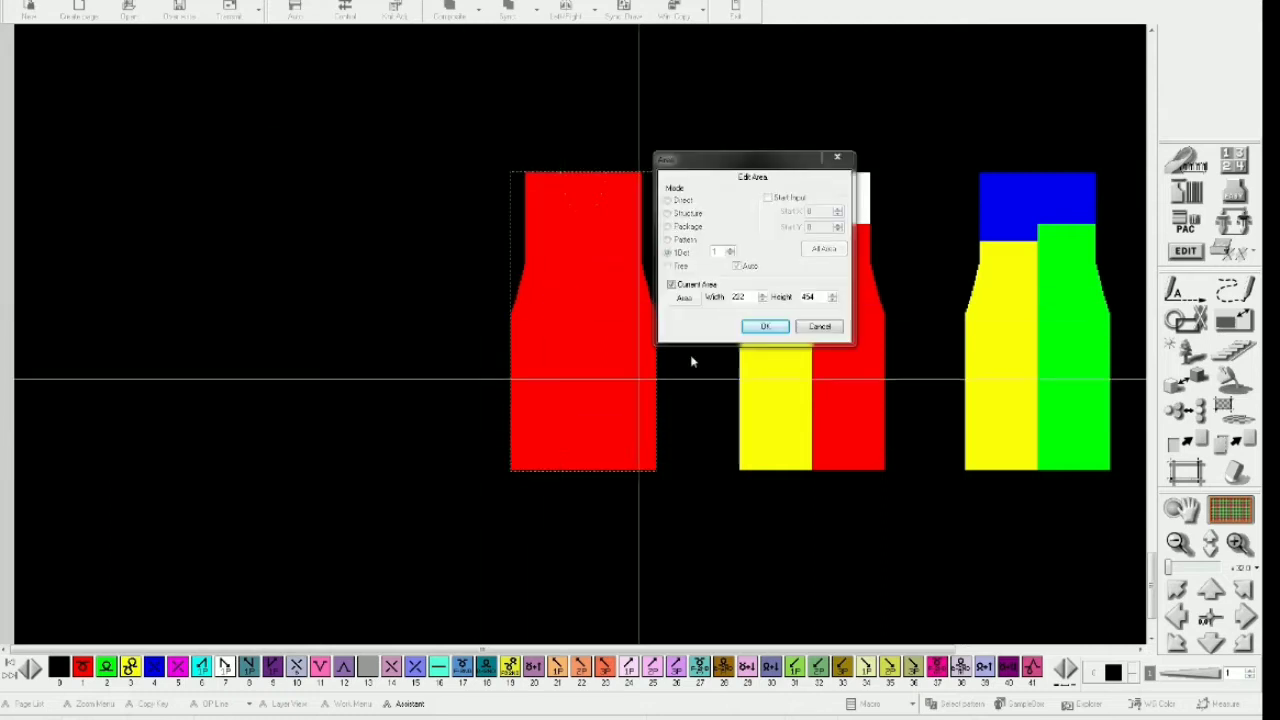
pyautogui.click(770, 327)
pyautogui.click(770, 326)
# Load the white, yellow and red body as the back body's color pattern
pyautogui.click(275, 187)
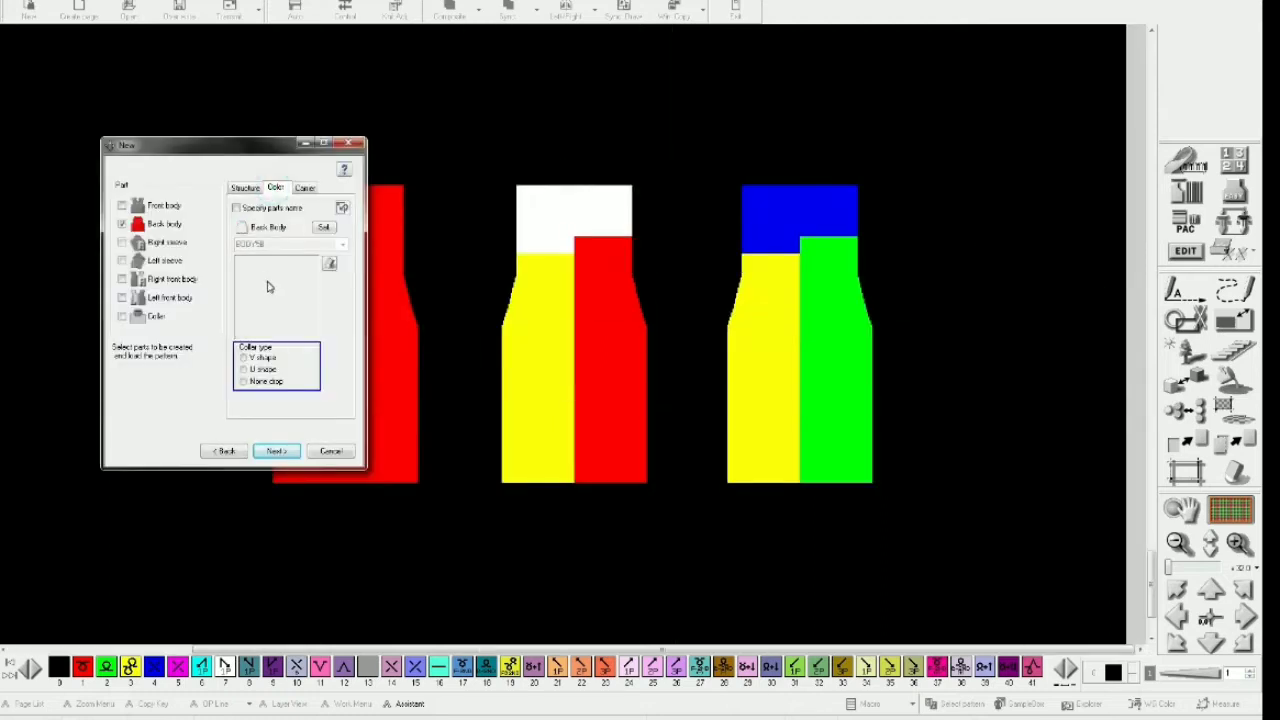
pyautogui.click(268, 287)
pyautogui.click(603, 327)
pyautogui.click(765, 353)
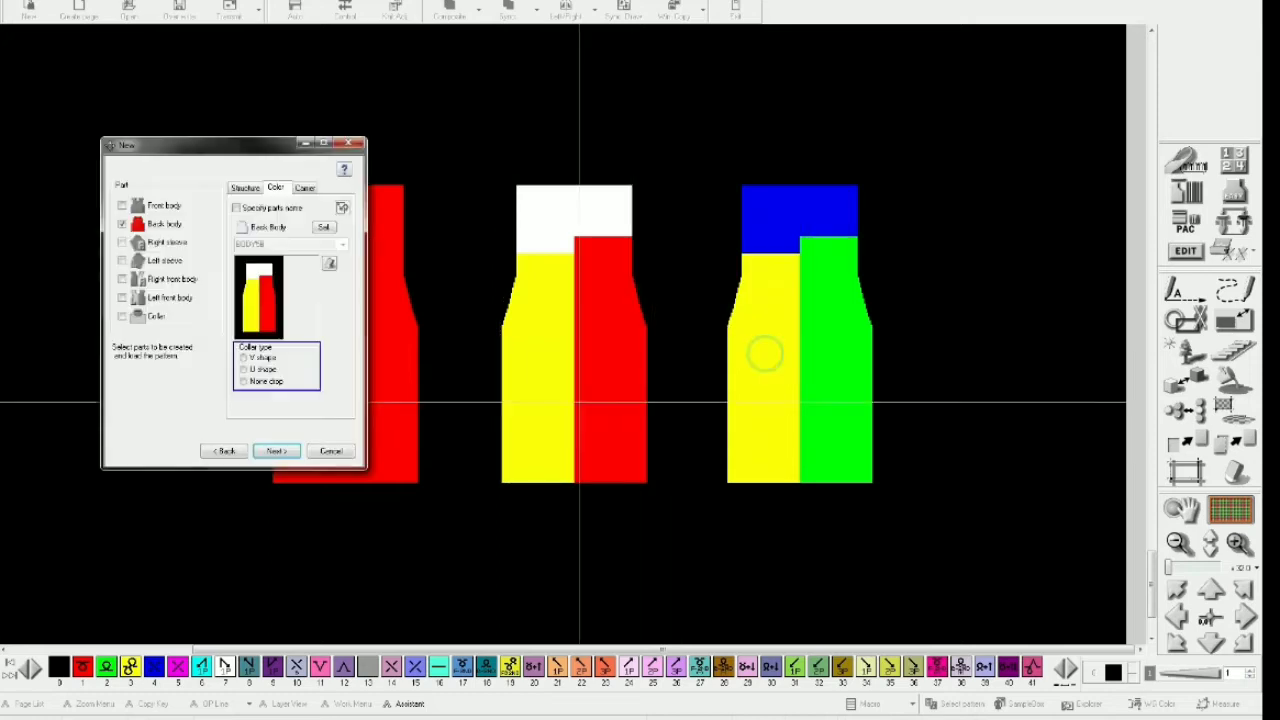
# Load the blue, yellow and green body as the back body's carrier pattern and proceed to the gauge input
pyautogui.click(308, 190)
pyautogui.click(289, 276)
pyautogui.click(793, 301)
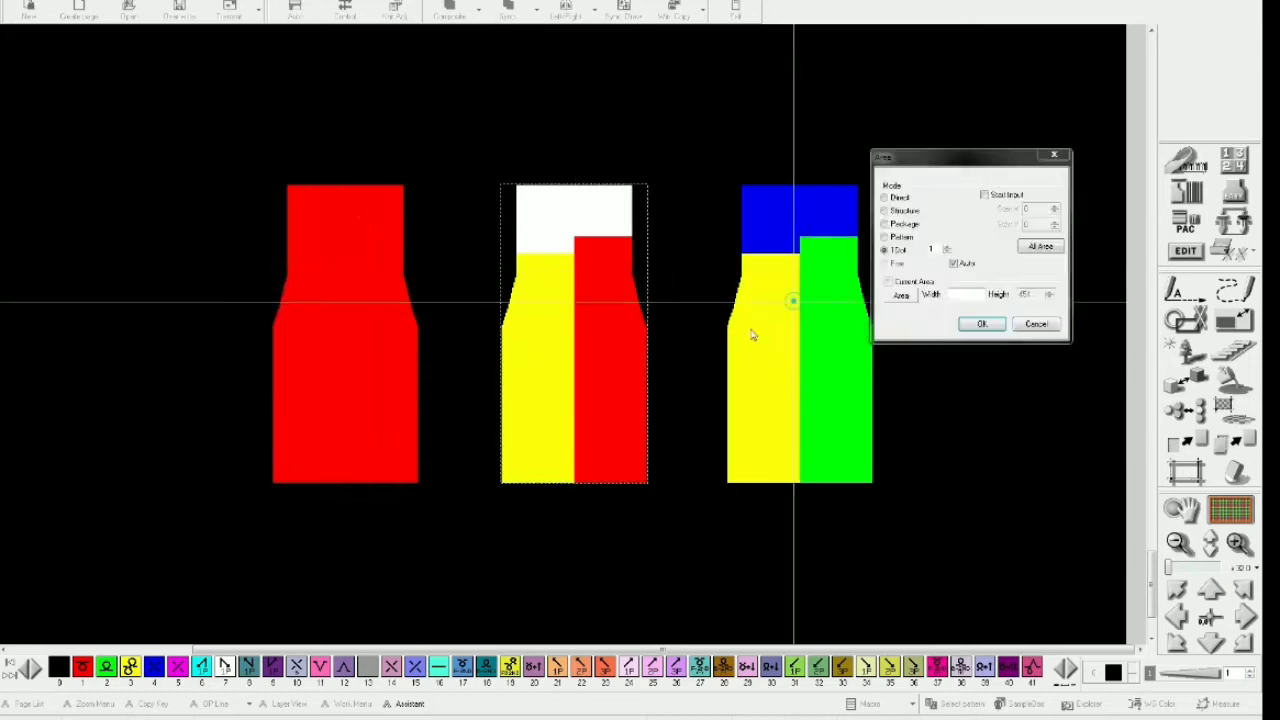
pyautogui.click(752, 335)
pyautogui.click(246, 187)
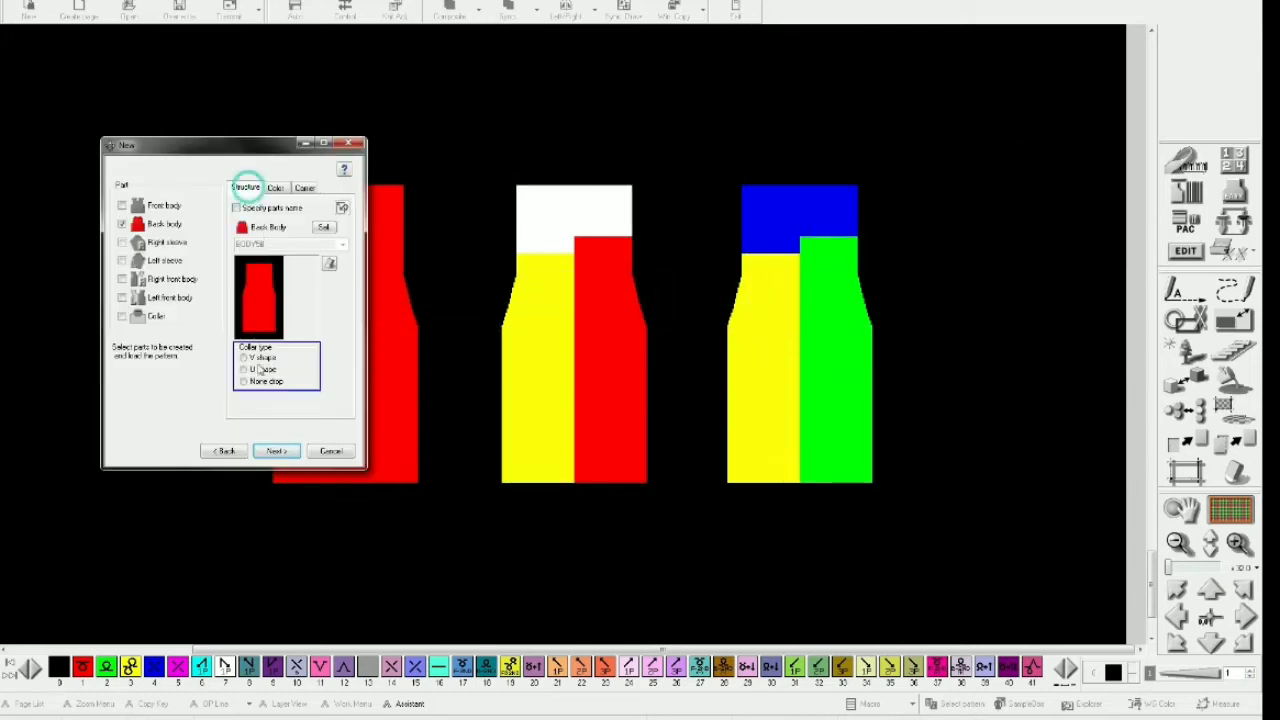
pyautogui.click(276, 451)
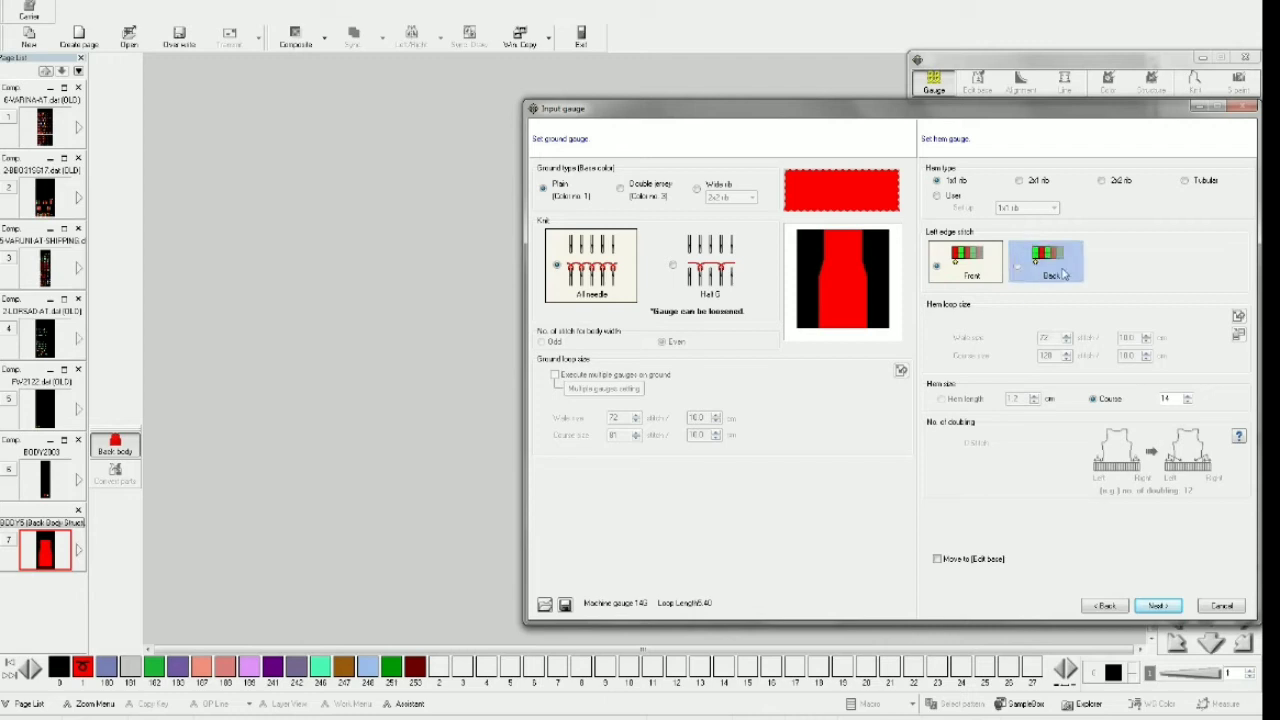
# Accept the gauge with a plain all-needle ground and 14-course 1x1 rib hem, and confirm the recognized armhole start position
pyautogui.click(1152, 608)
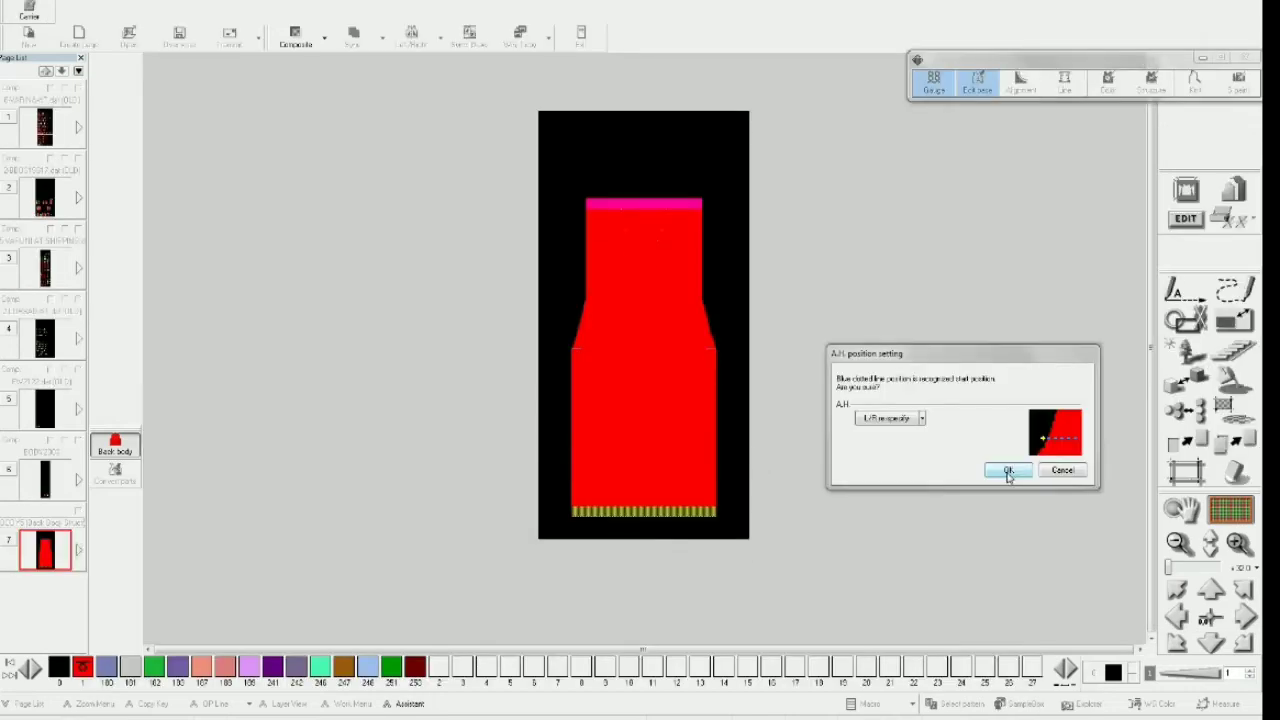
pyautogui.click(1010, 471)
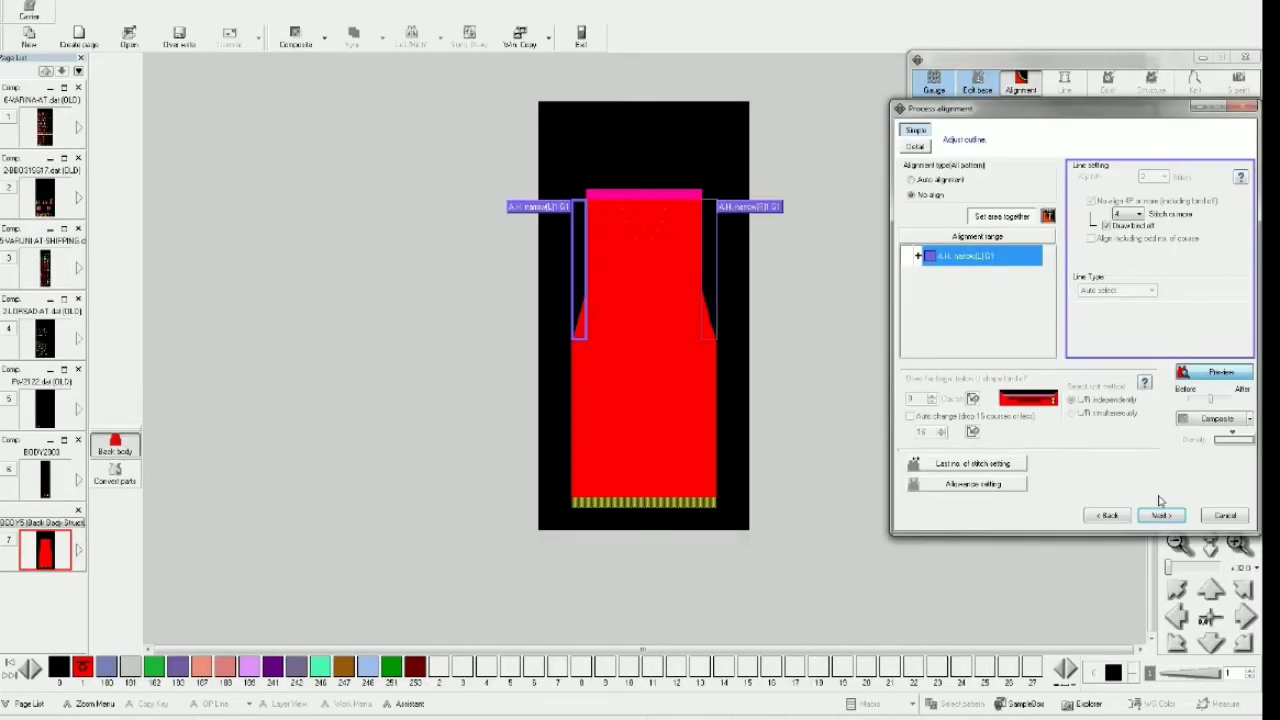
# Proceed to the color stage, keeping No align for the outline and accepting the narrowing and carrier settings
pyautogui.click(1160, 515)
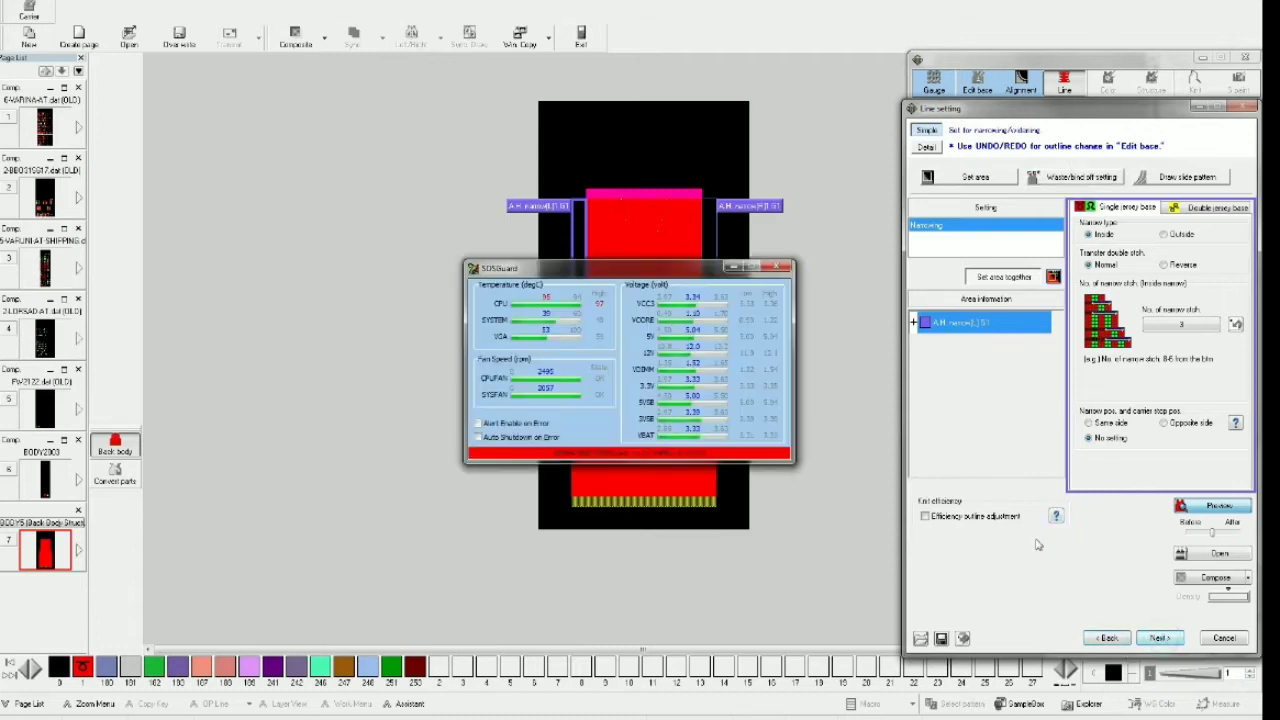
pyautogui.click(782, 262)
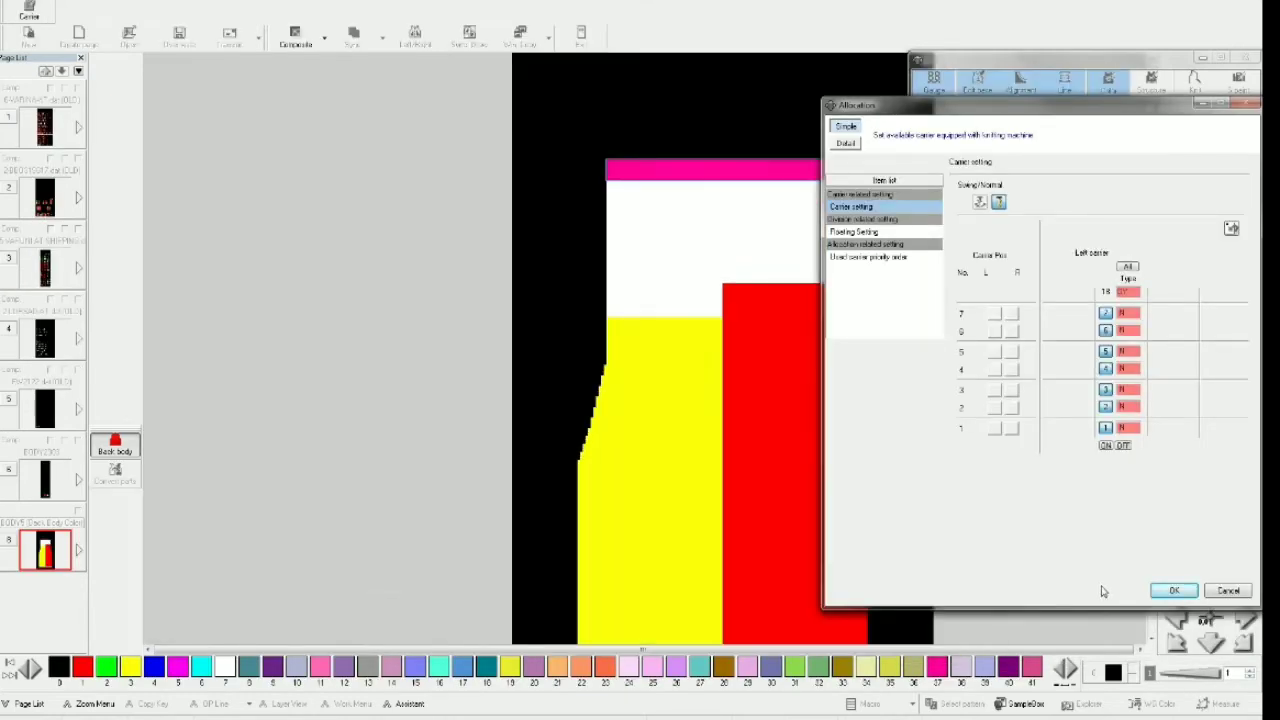
pyautogui.click(1173, 591)
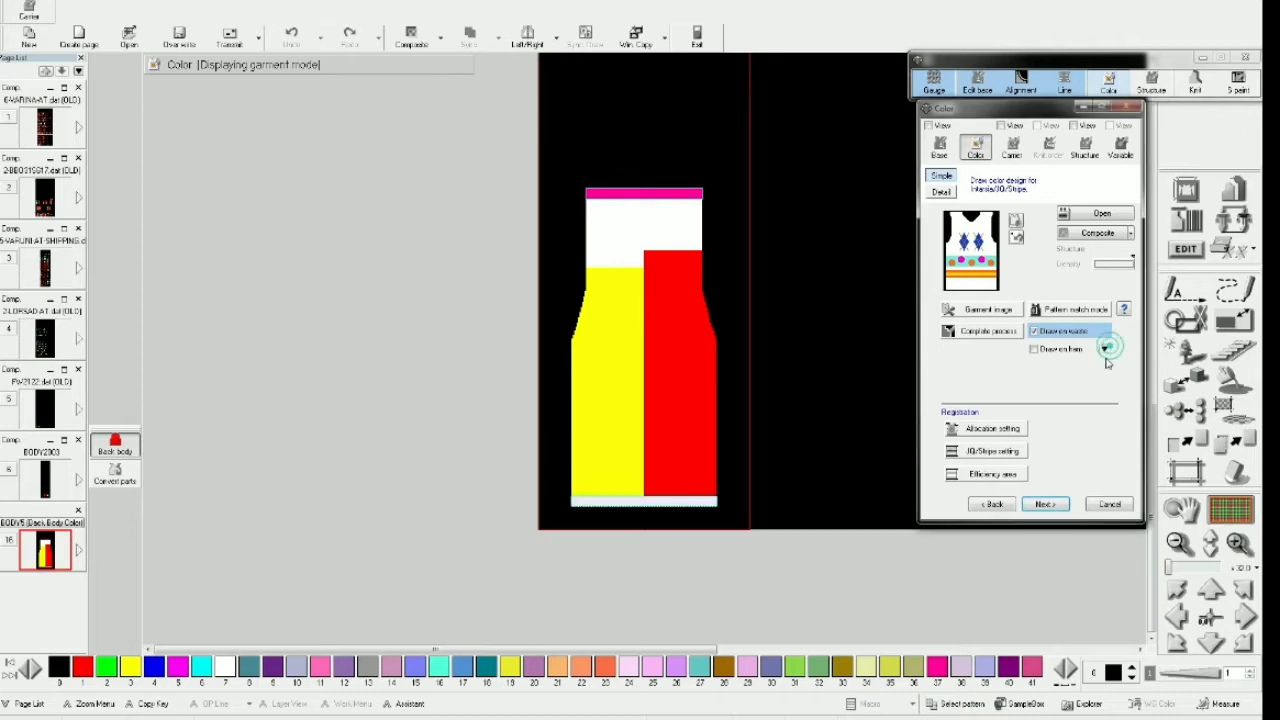
# Enable drawing on the hem for the color design and acknowledge the intarsia hem set-up information
pyautogui.click(1103, 345)
pyautogui.click(1066, 379)
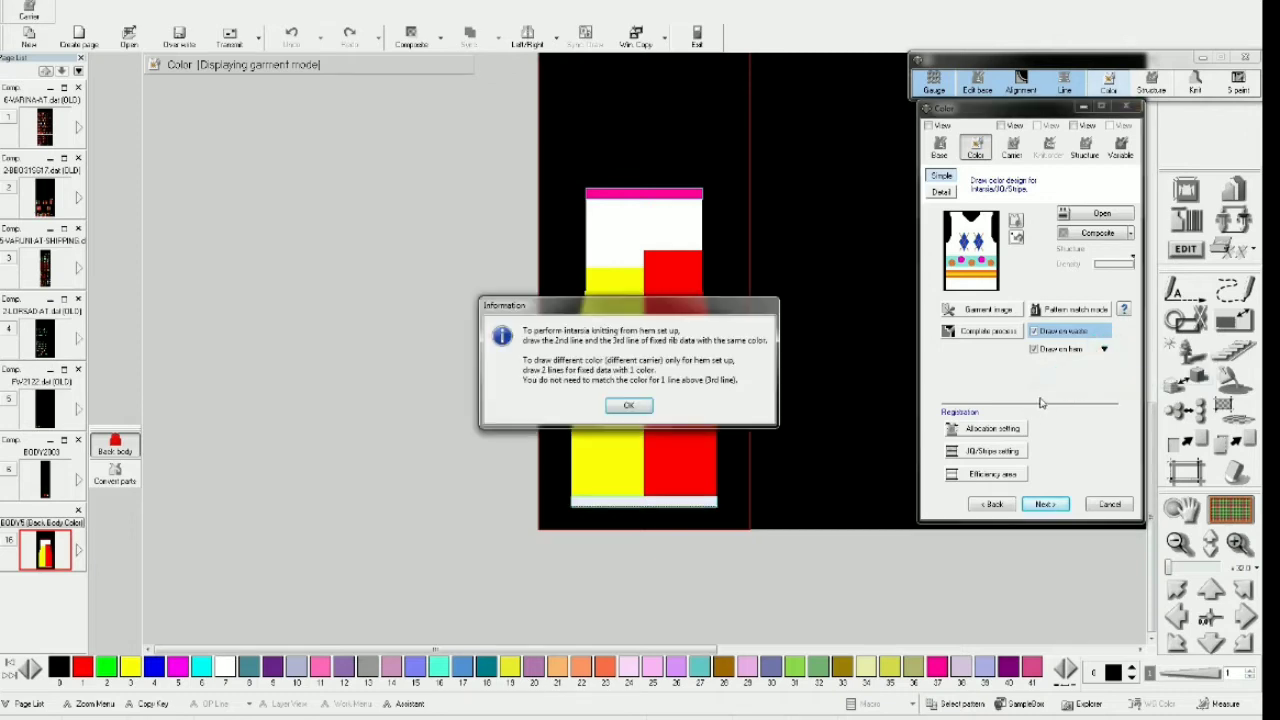
pyautogui.click(635, 405)
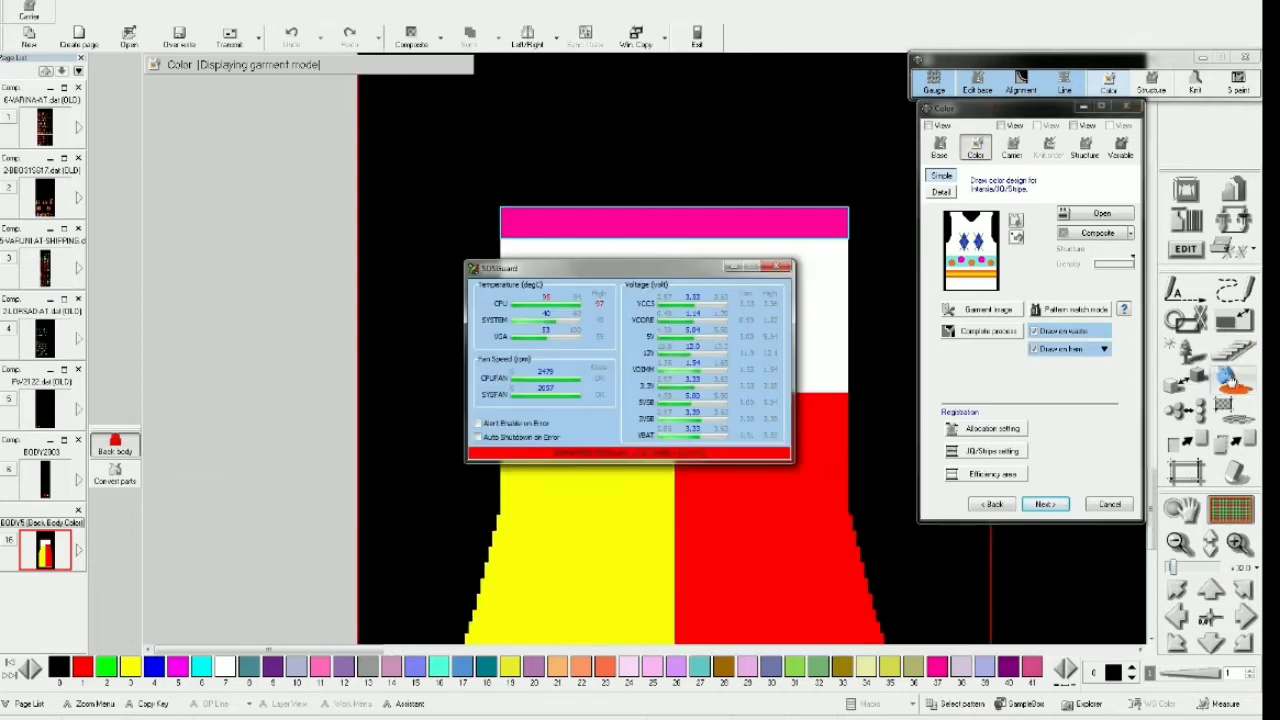
# Fill the magenta waste band above the back body with white colour 7, using the Normal fill mode
pyautogui.click(1235, 378)
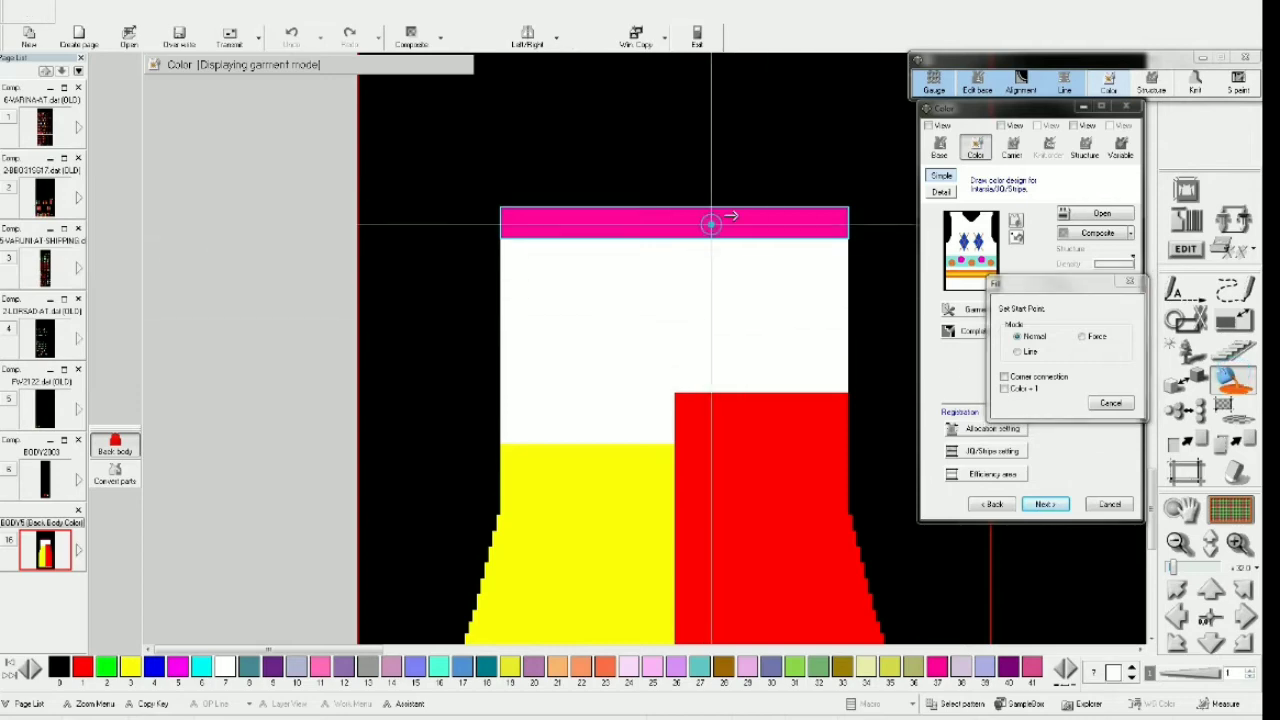
pyautogui.click(714, 219)
pyautogui.scroll(-3, 808, 379)
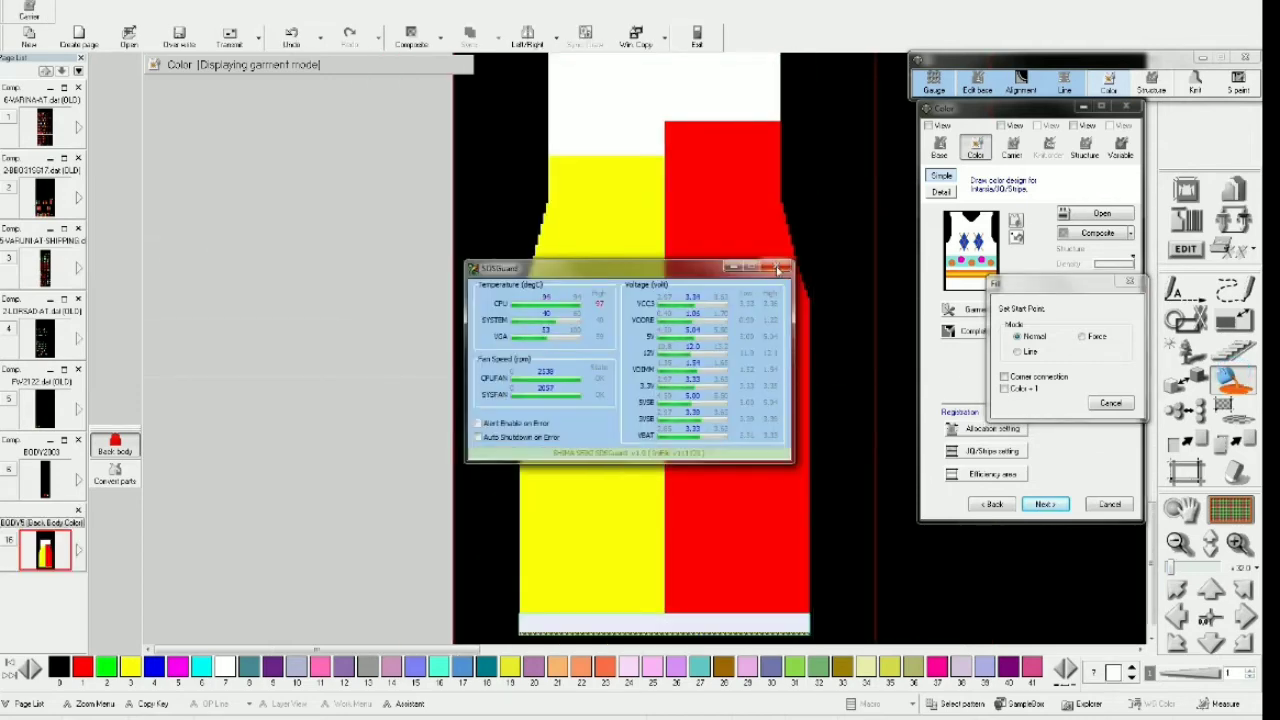
pyautogui.click(776, 267)
pyautogui.moveTo(640, 638); pyautogui.dragTo(652, 484)
pyautogui.scroll(2, 653, 481)
pyautogui.scroll(-3, 653, 483)
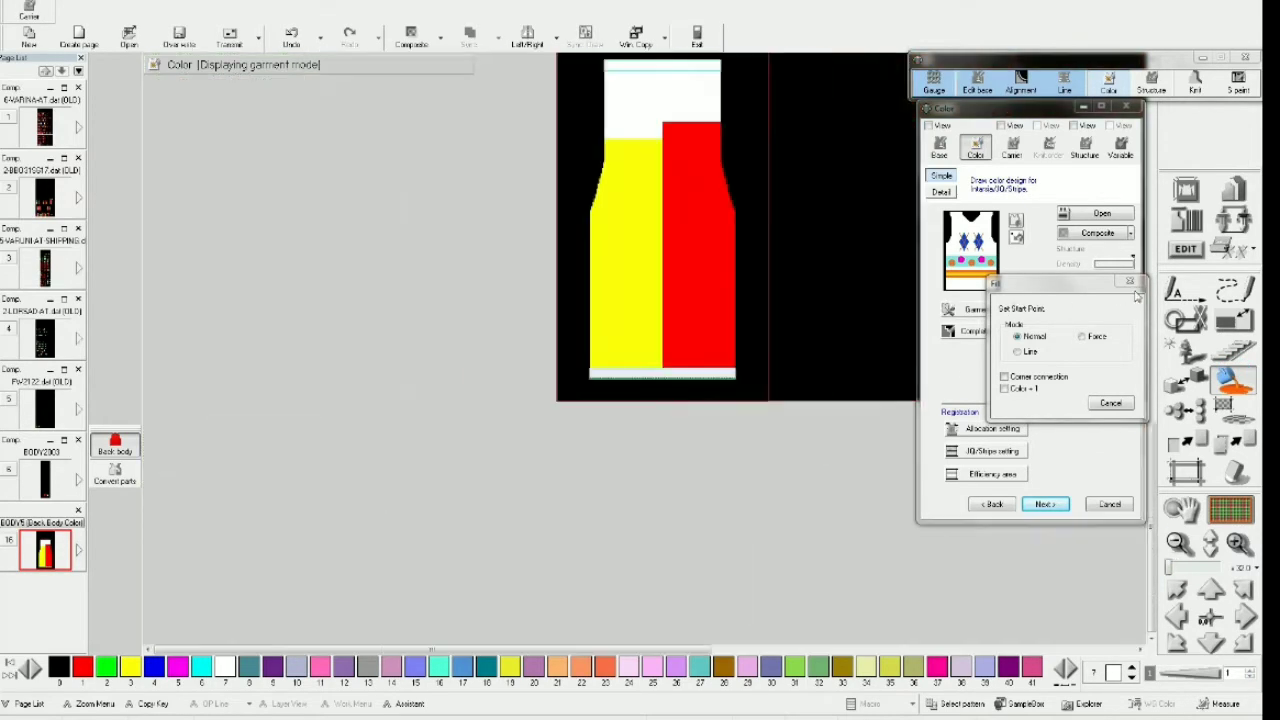
pyautogui.click(1130, 284)
# Run the carrier allocation, accepting automatic allocation for the parts without a carrier color
pyautogui.click(1054, 504)
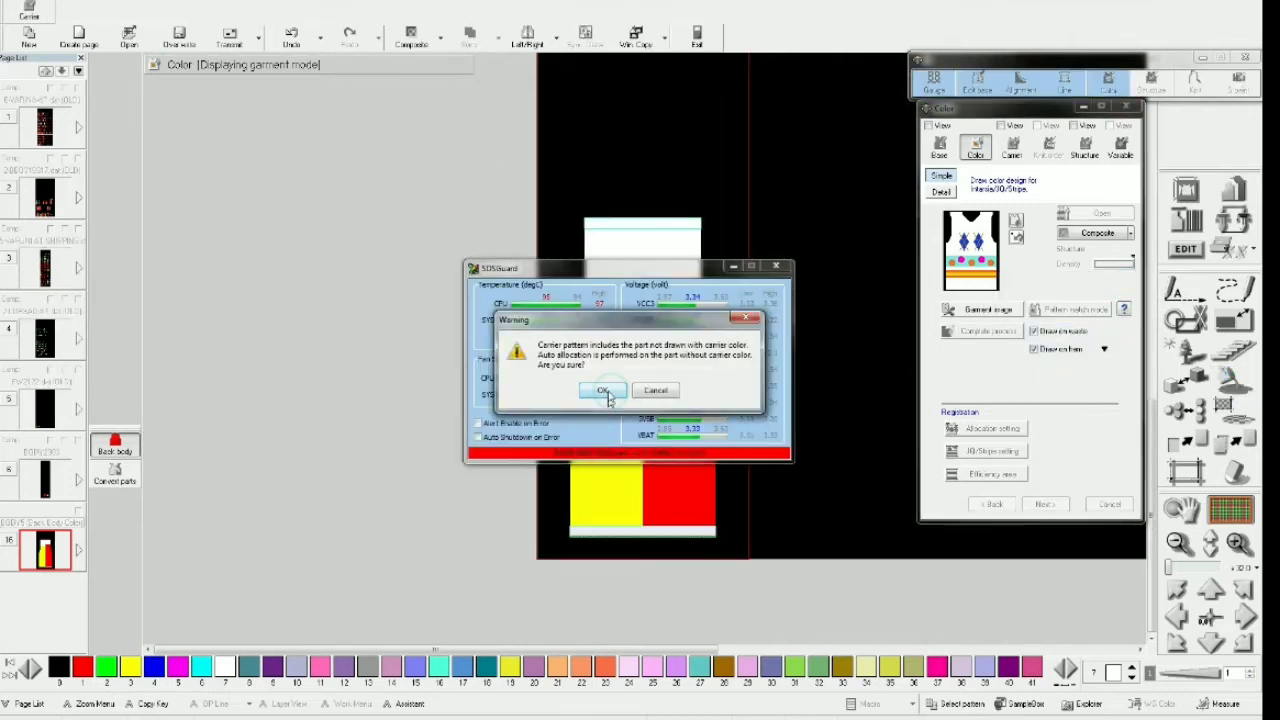
pyautogui.click(611, 393)
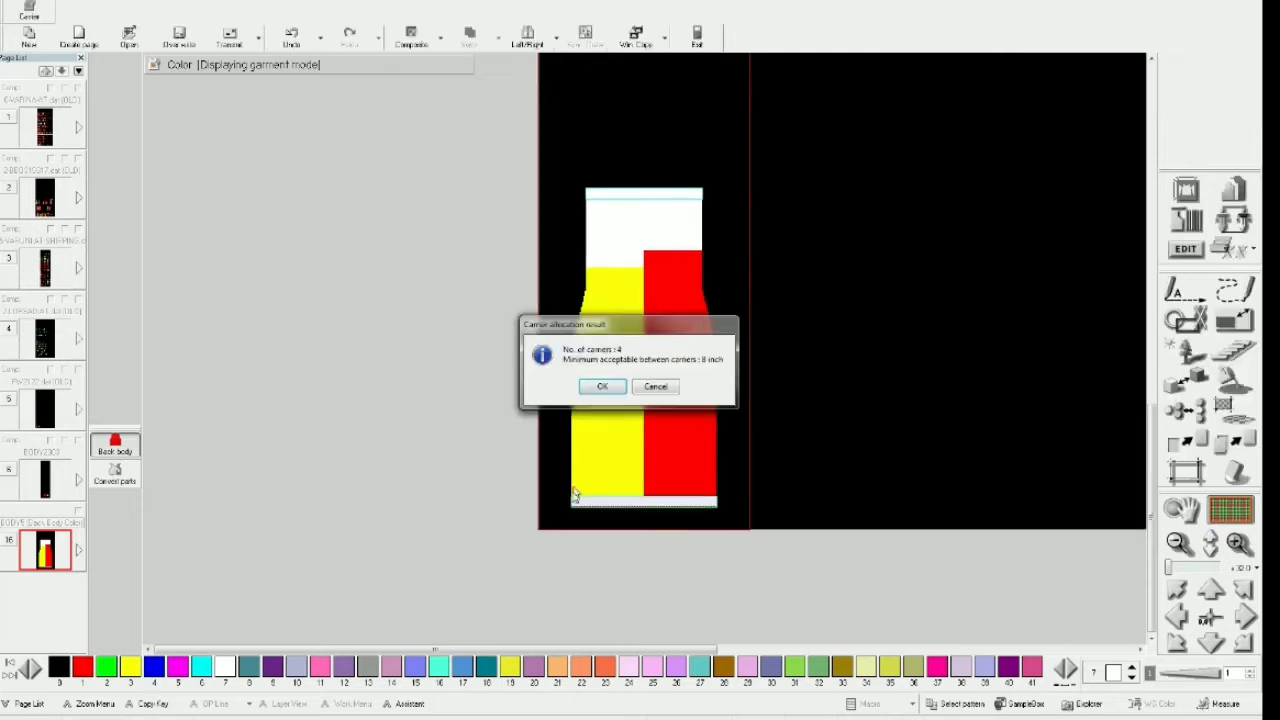
# Accept the carrier allocation result and fill the magenta waste band above the back body with red structure colour 1, using Normal mode
pyautogui.click(616, 393)
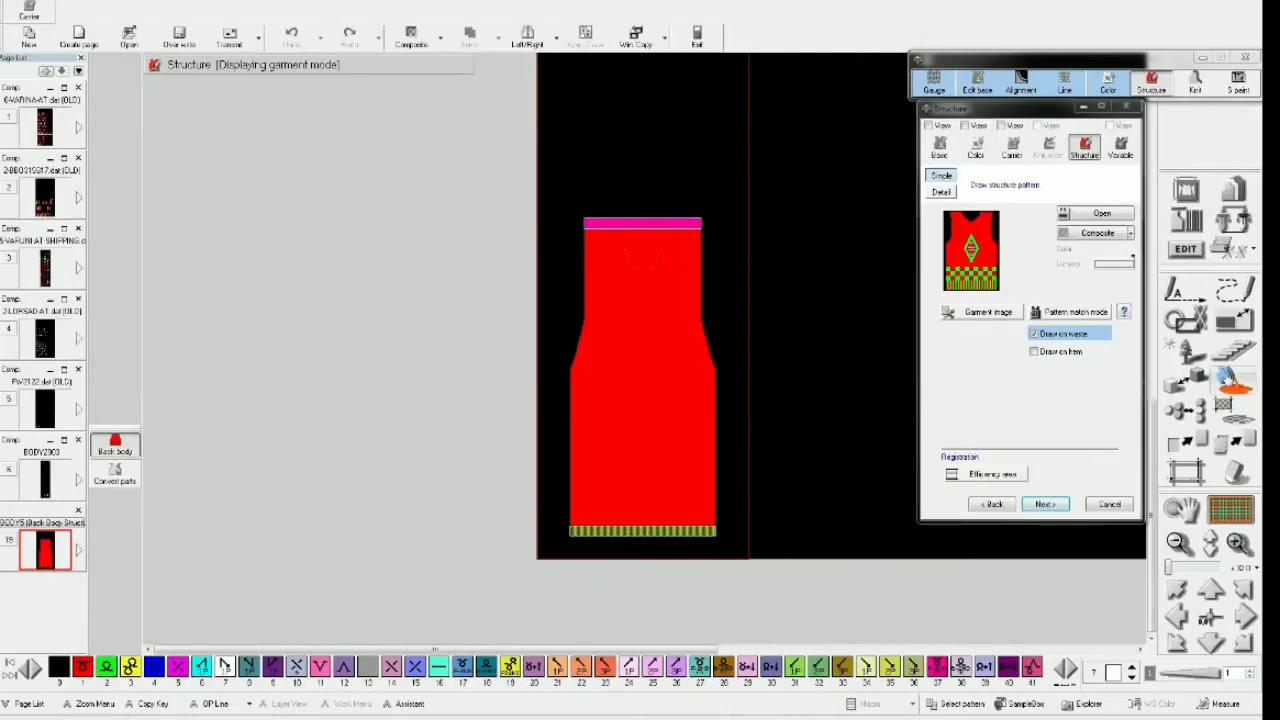
pyautogui.click(1232, 378)
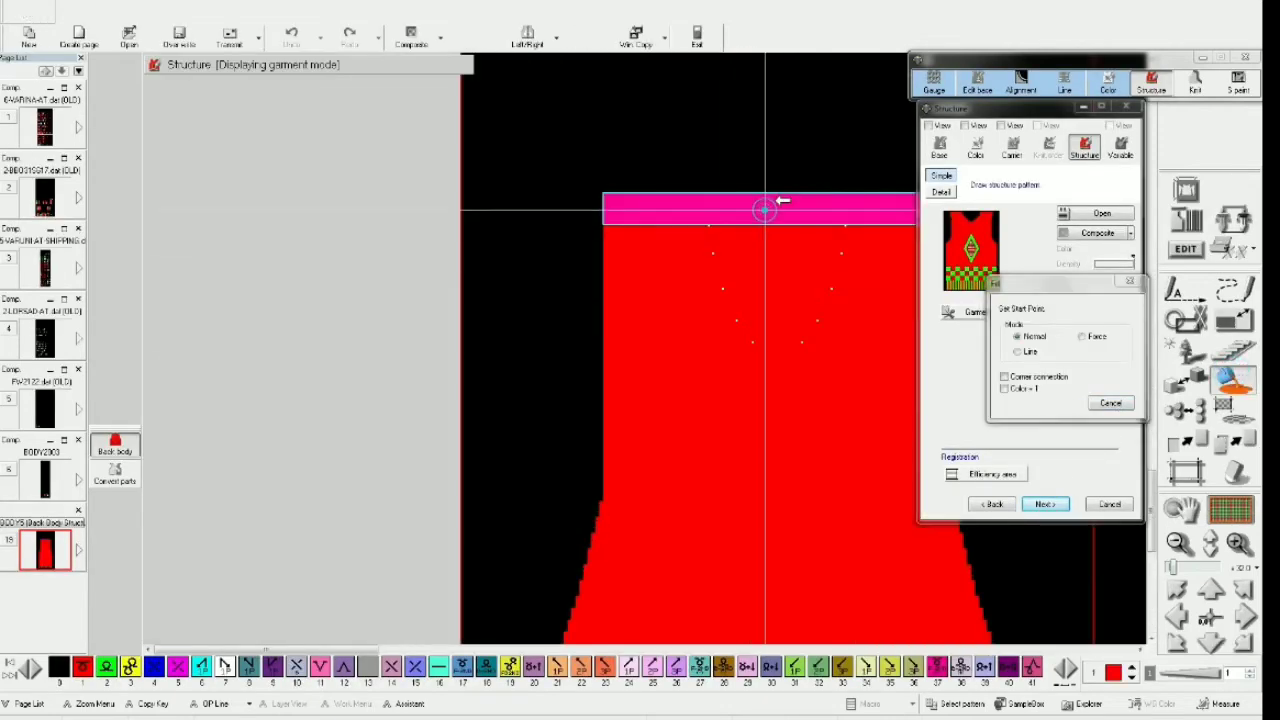
pyautogui.click(765, 210)
pyautogui.scroll(-3, 900, 350)
pyautogui.click(1128, 284)
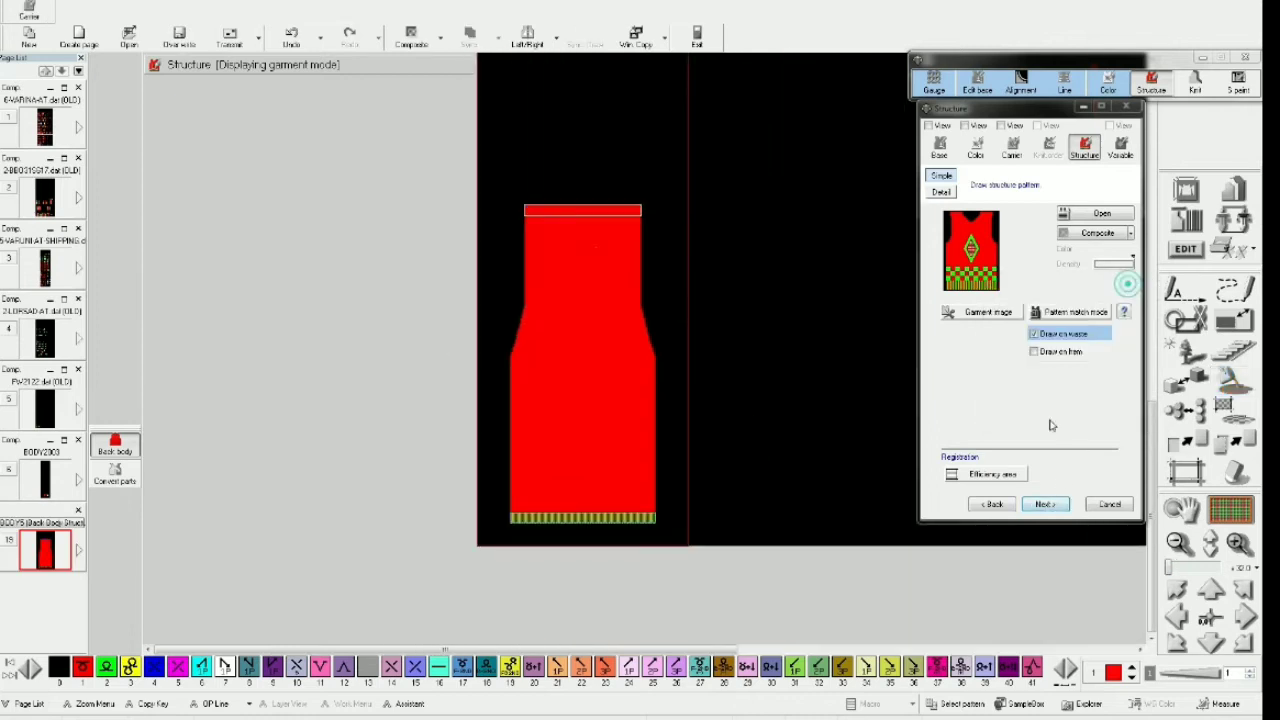
# Proceed from the structure stage, overwrite the existing BODY5 data and agree to continue with package development
pyautogui.click(1044, 504)
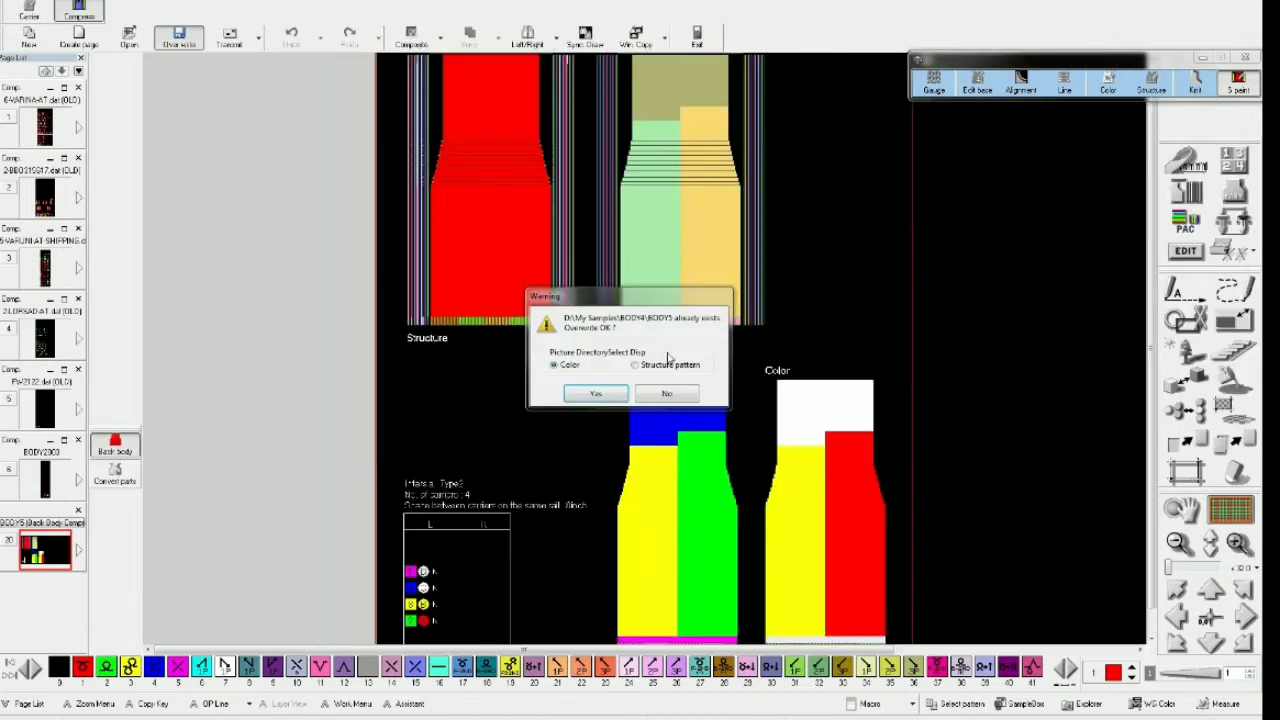
pyautogui.click(595, 393)
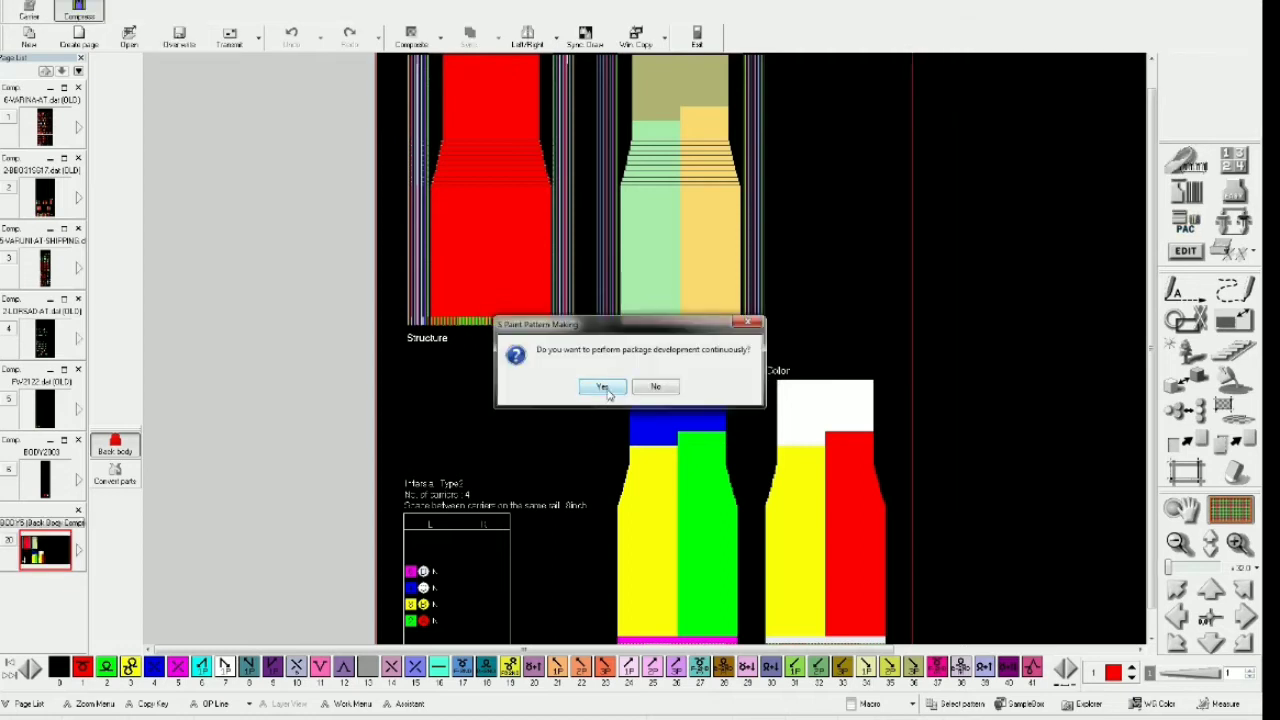
pyautogui.click(603, 387)
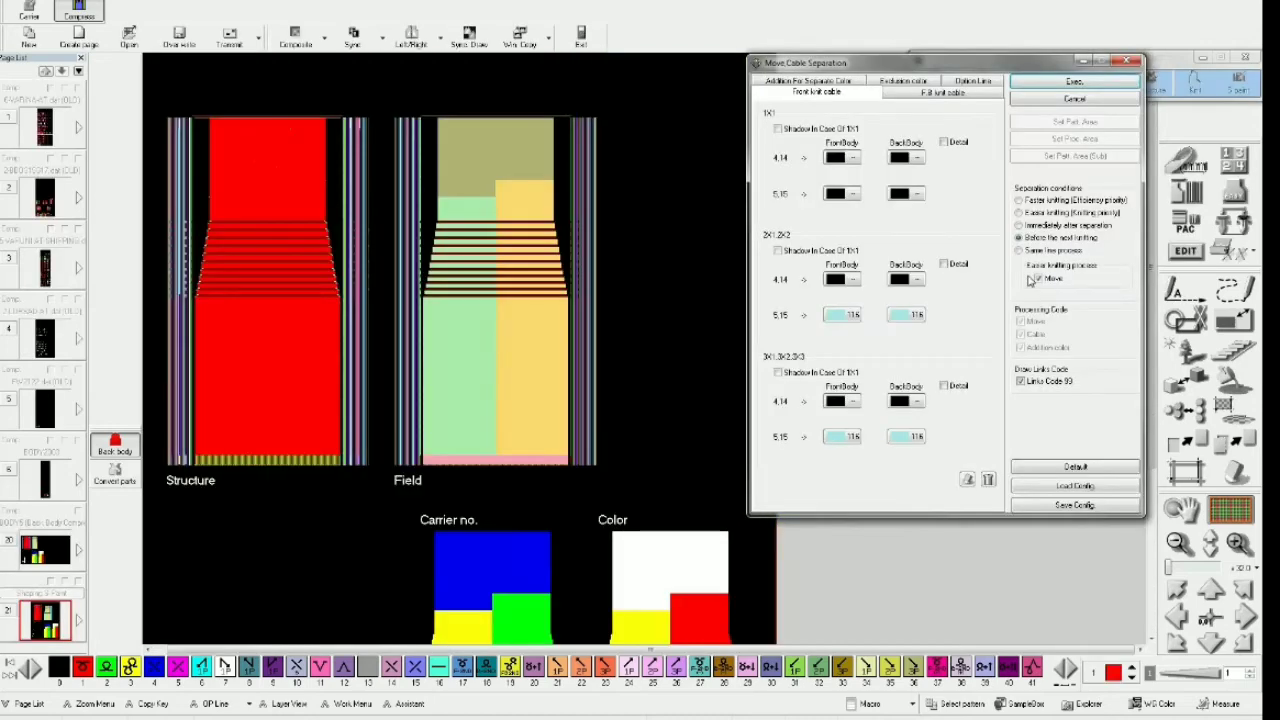
# Run the Move Cable Separation on the compressed pattern with the separation condition Before the next knitting
pyautogui.scroll(-1, 1030, 282)
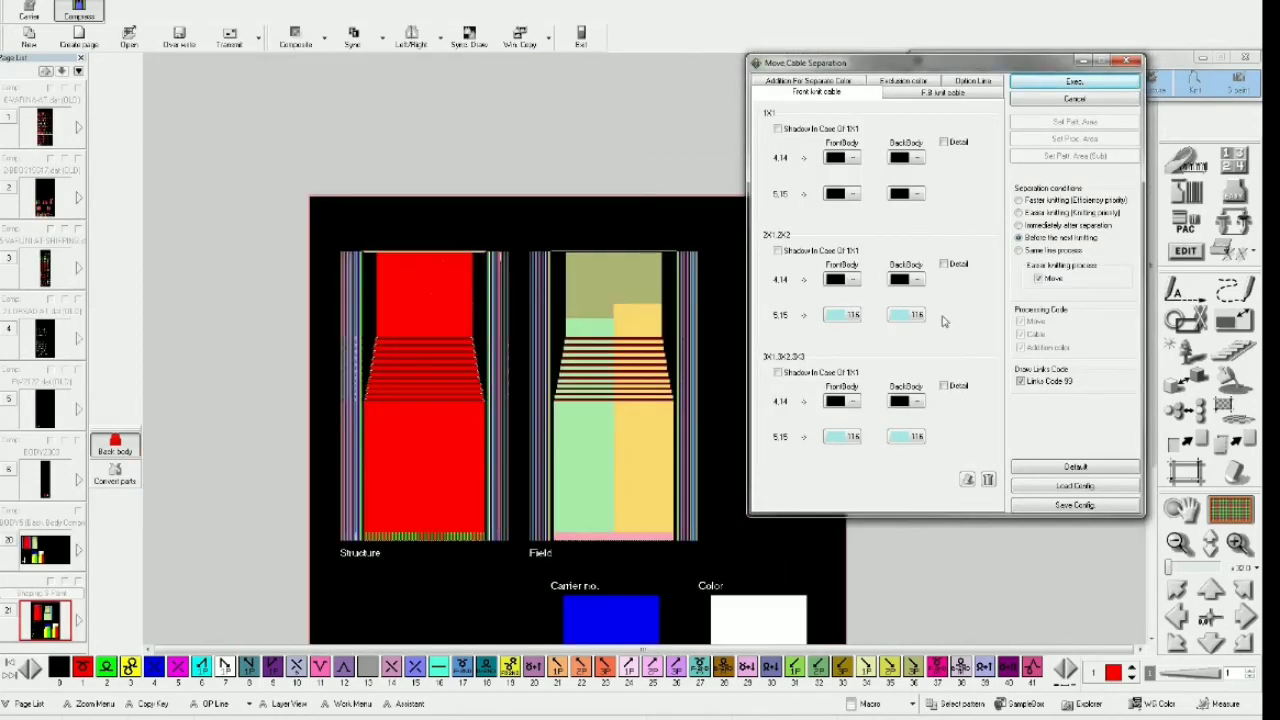
pyautogui.scroll(-3, 429, 411)
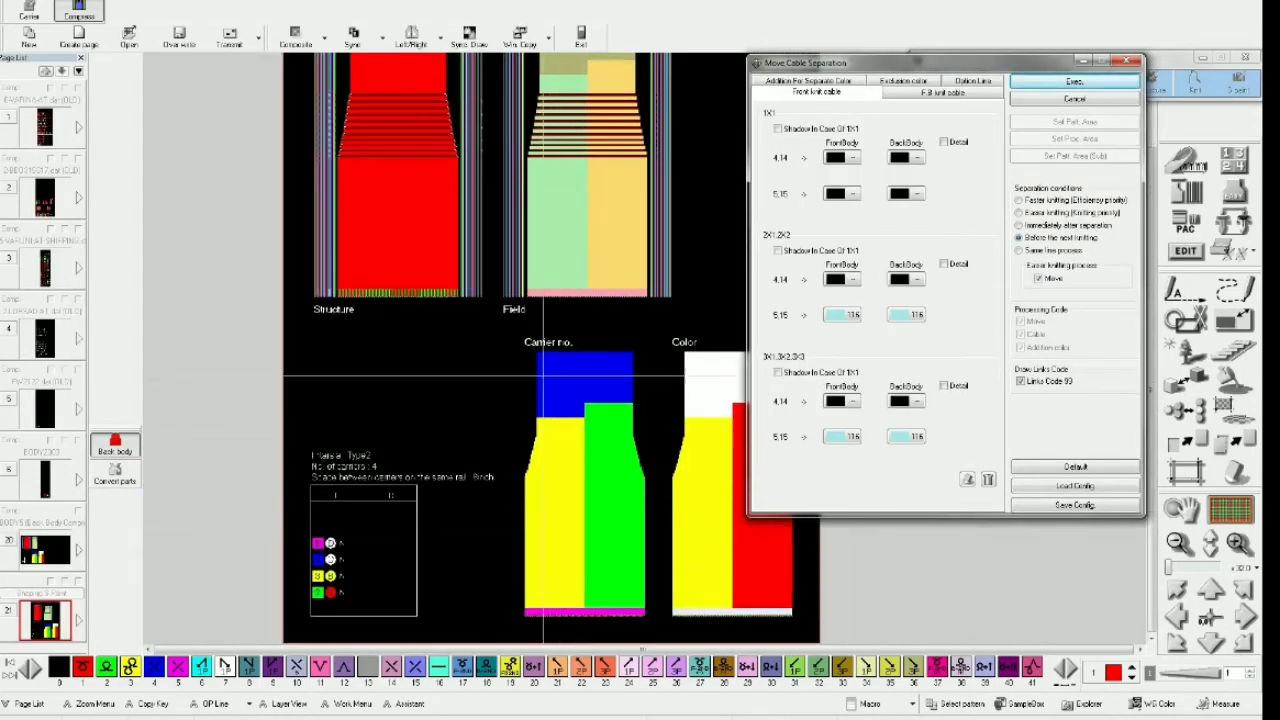
pyautogui.scroll(3, 560, 600)
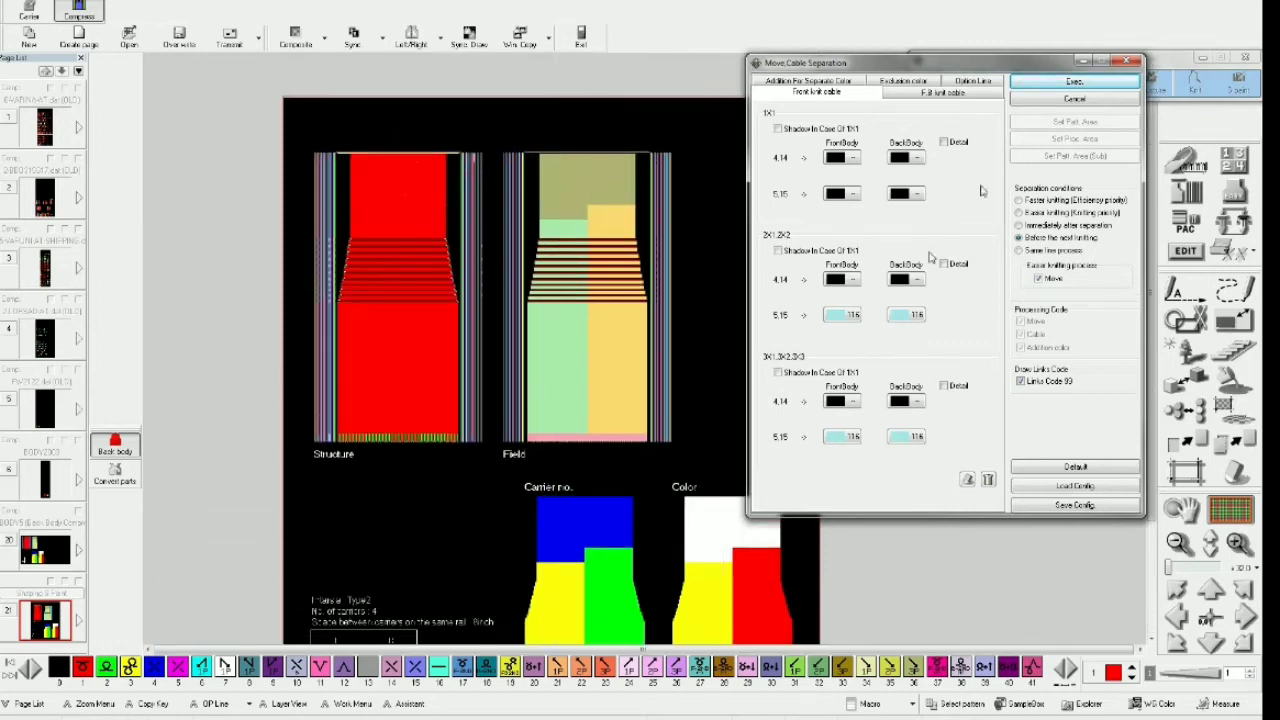
pyautogui.click(1072, 82)
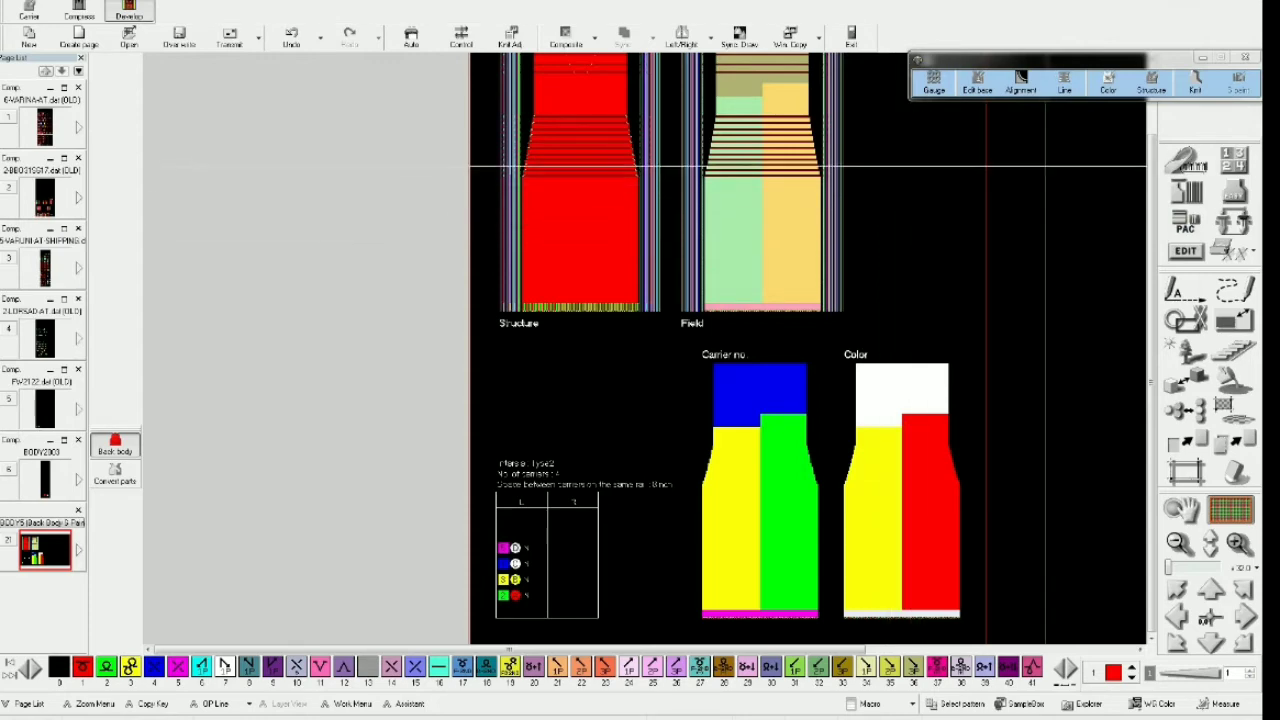
# Run the automatic process on the developed structure and field packages, accepting the default yarn adjustment values, and close the knit simulation
pyautogui.moveTo(1032, 174); pyautogui.dragTo(992, 326)
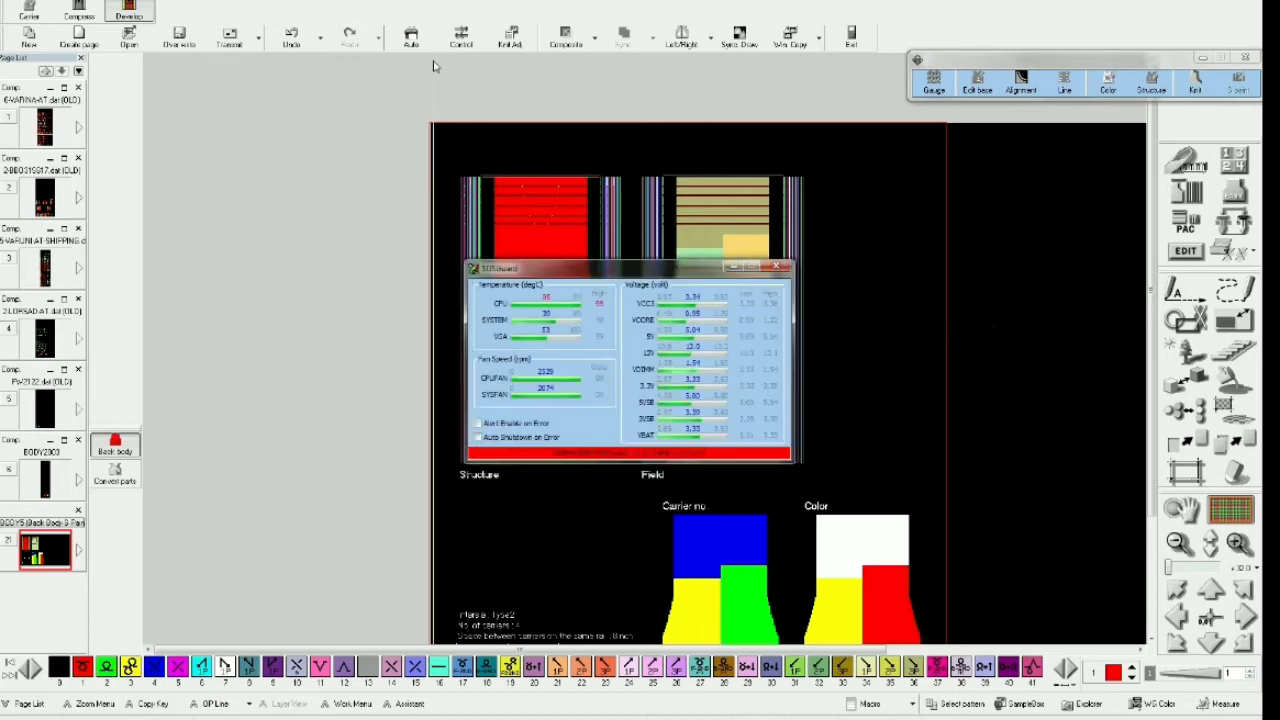
pyautogui.click(1187, 472)
pyautogui.click(551, 246)
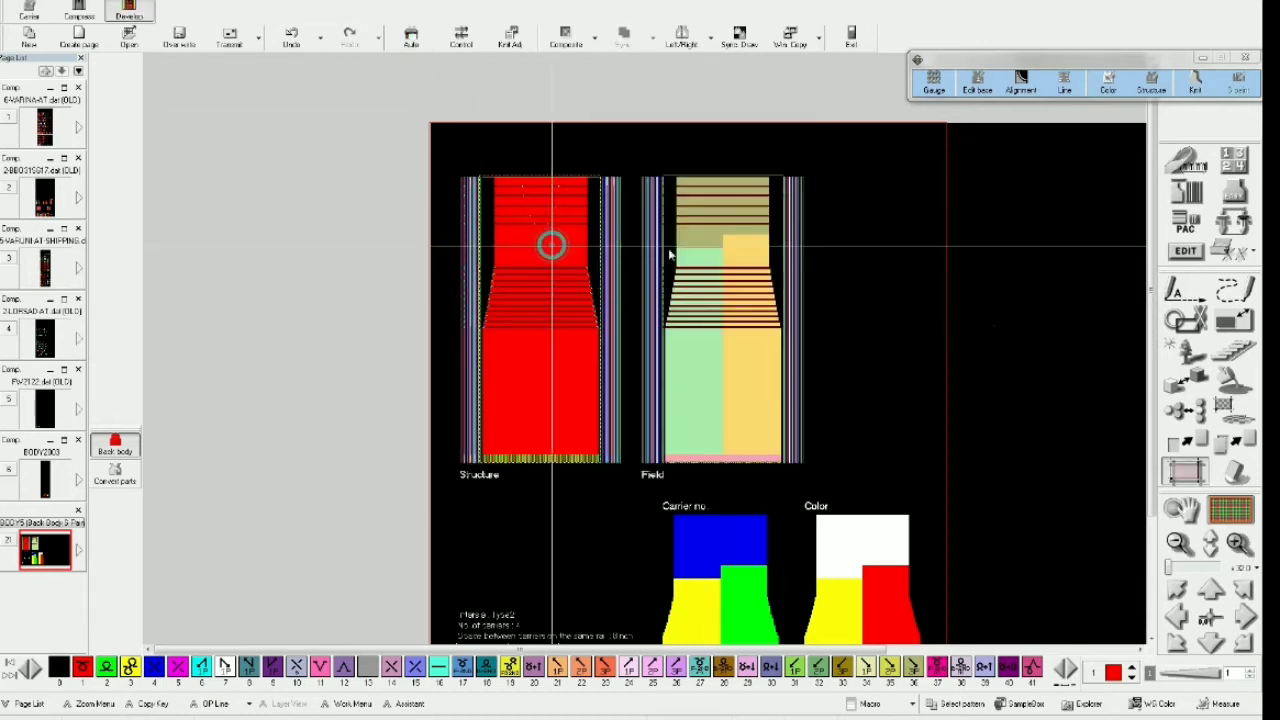
pyautogui.click(707, 252)
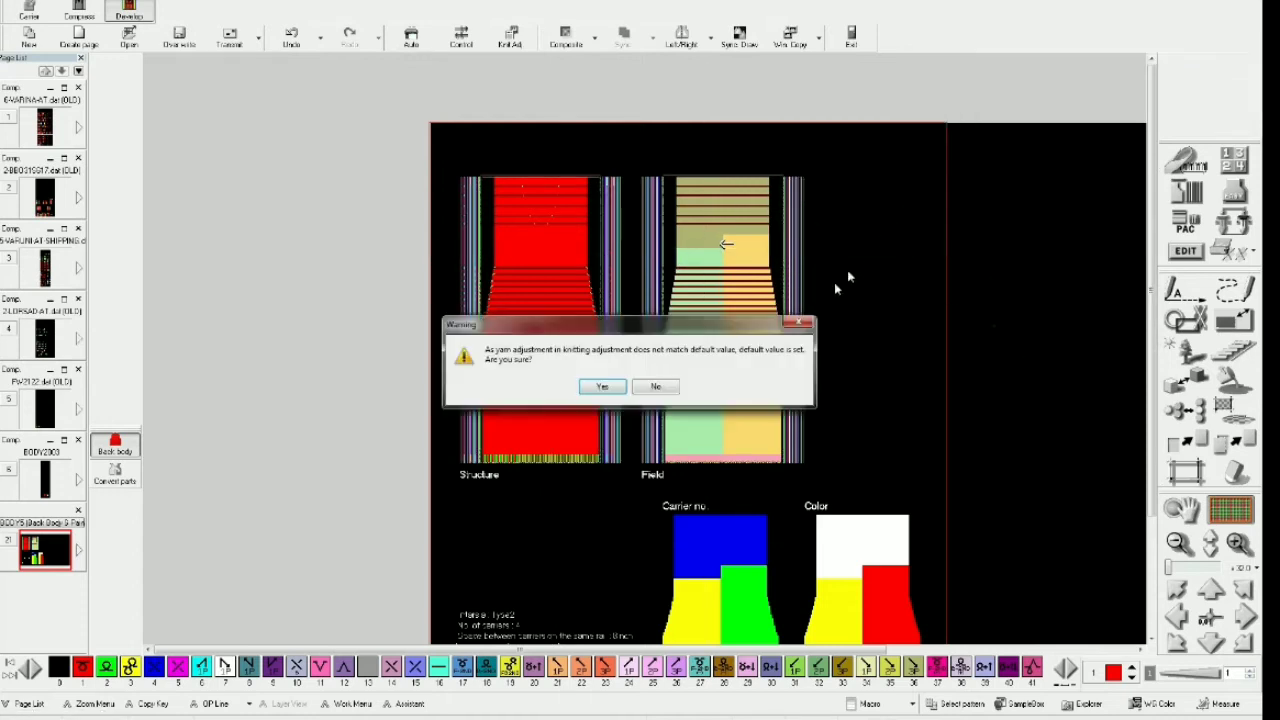
pyautogui.click(620, 394)
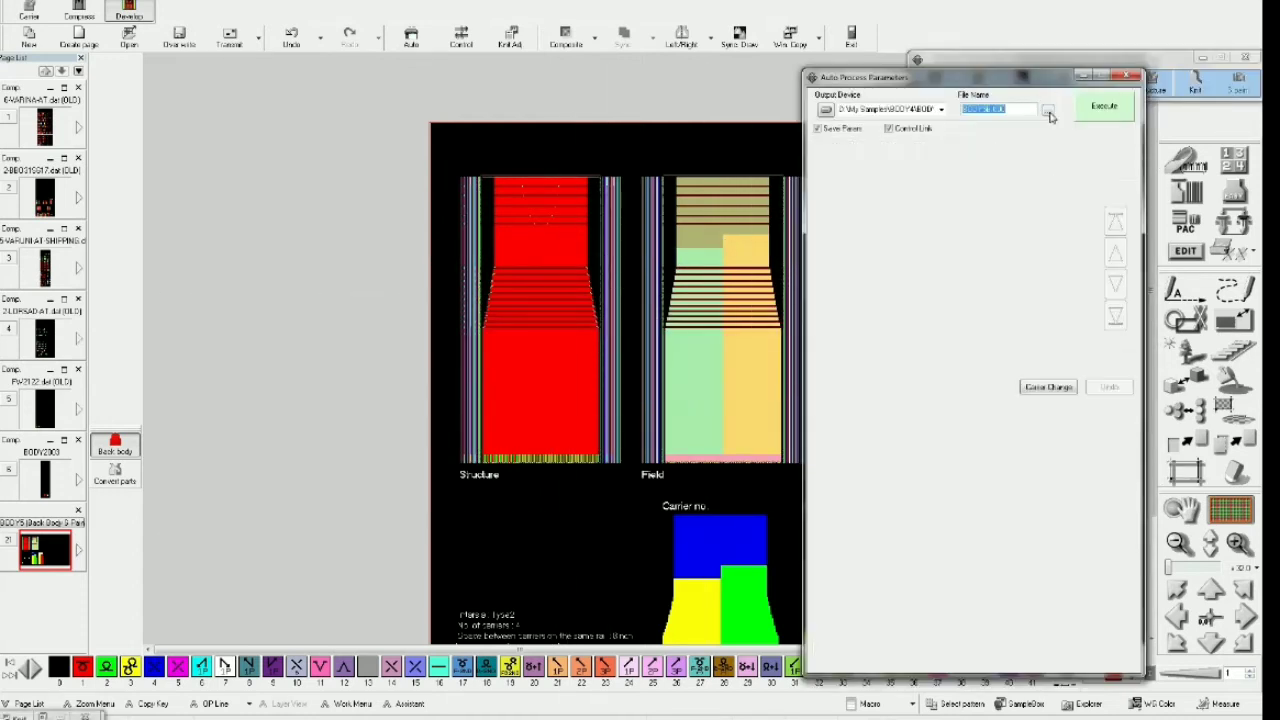
pyautogui.click(1104, 106)
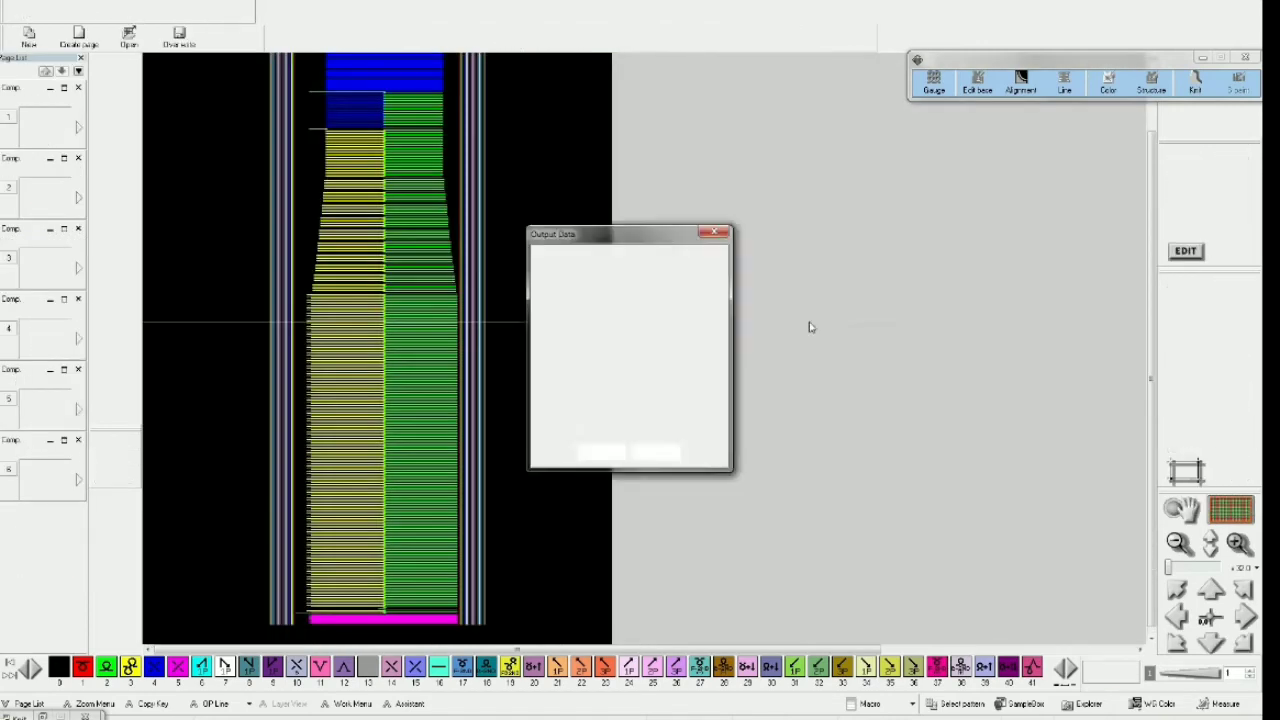
pyautogui.press('Return')
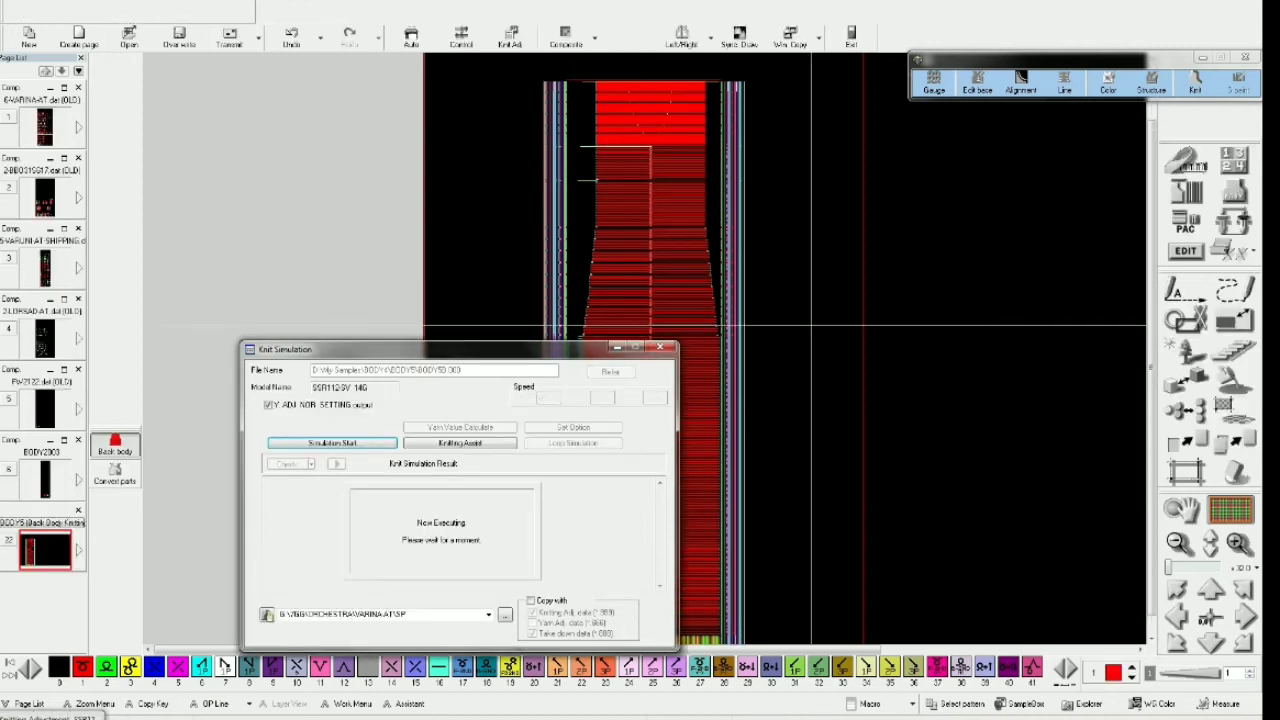
pyautogui.click(660, 348)
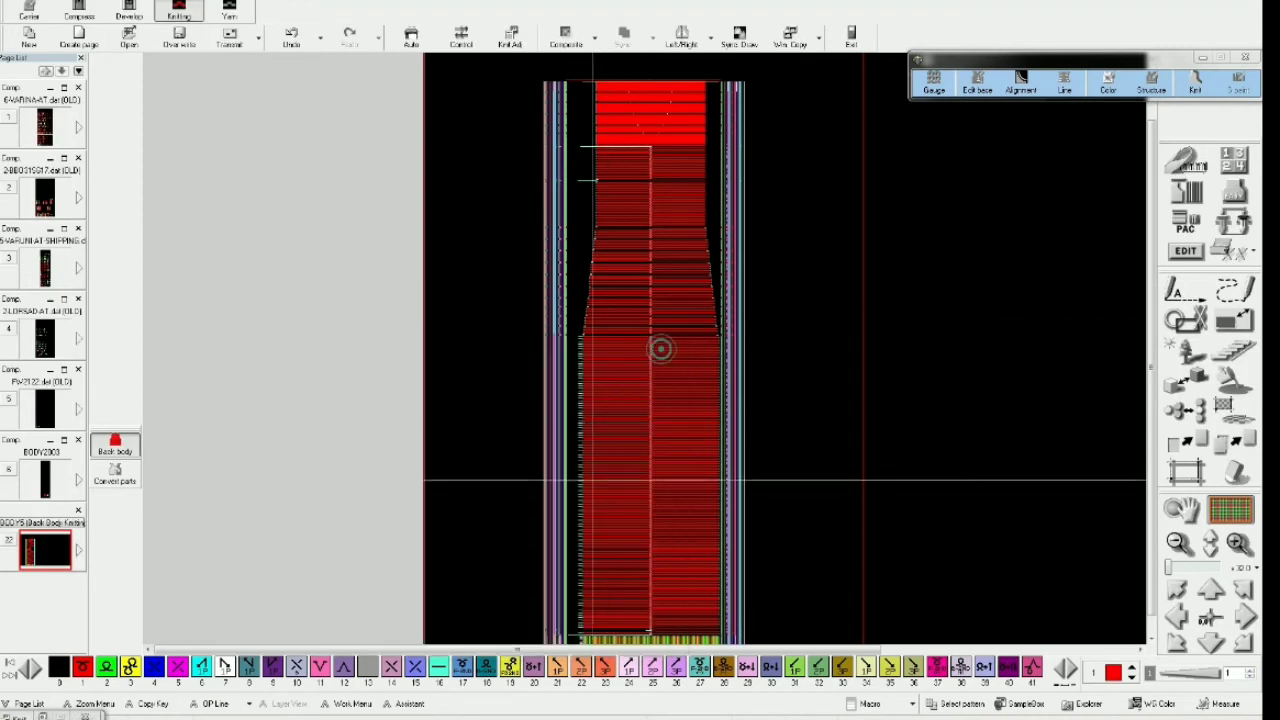
# Select the back body knitting pattern as a package area and point-copy it onto the BODY2003 page, above the red body shape
pyautogui.middleClick(660, 421)
pyautogui.scroll(-1, 845, 435)
pyautogui.click(1183, 470)
pyautogui.scroll(1, 980, 455)
pyautogui.scroll(3, 1088, 552)
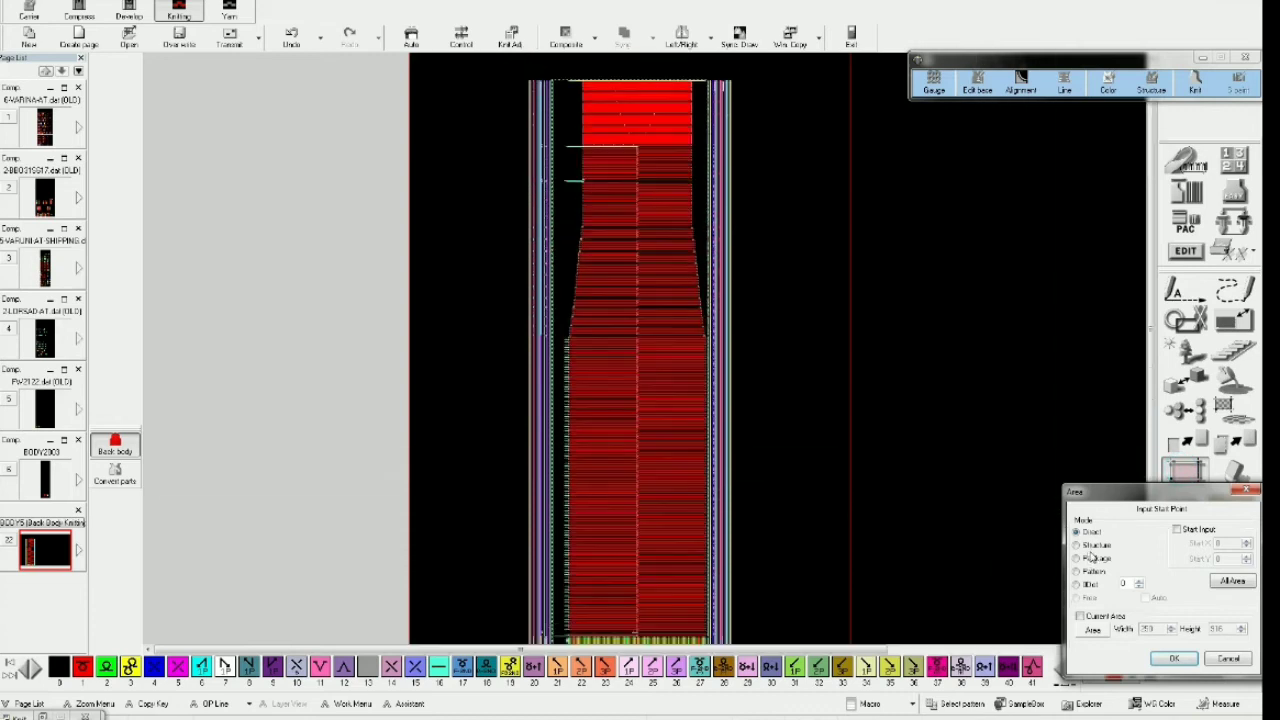
pyautogui.click(1088, 559)
pyautogui.scroll(1, 805, 440)
pyautogui.click(706, 295)
pyautogui.click(854, 314)
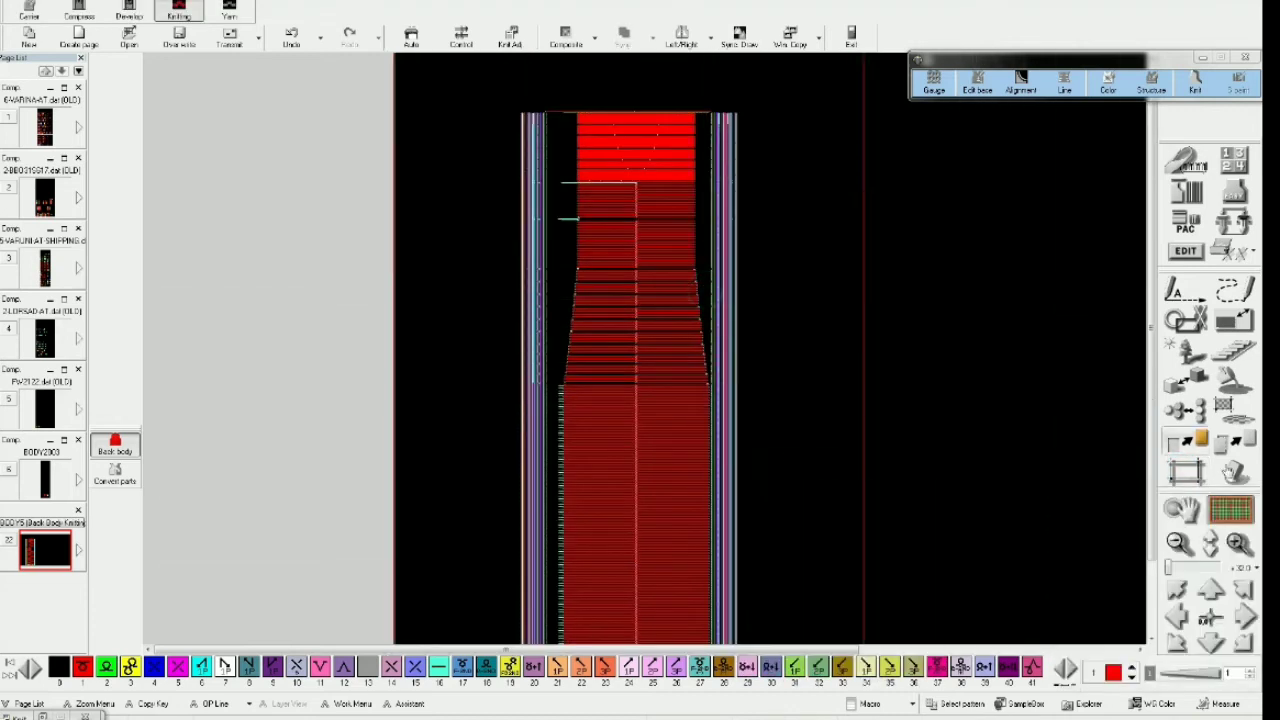
pyautogui.click(1236, 471)
pyautogui.click(1236, 441)
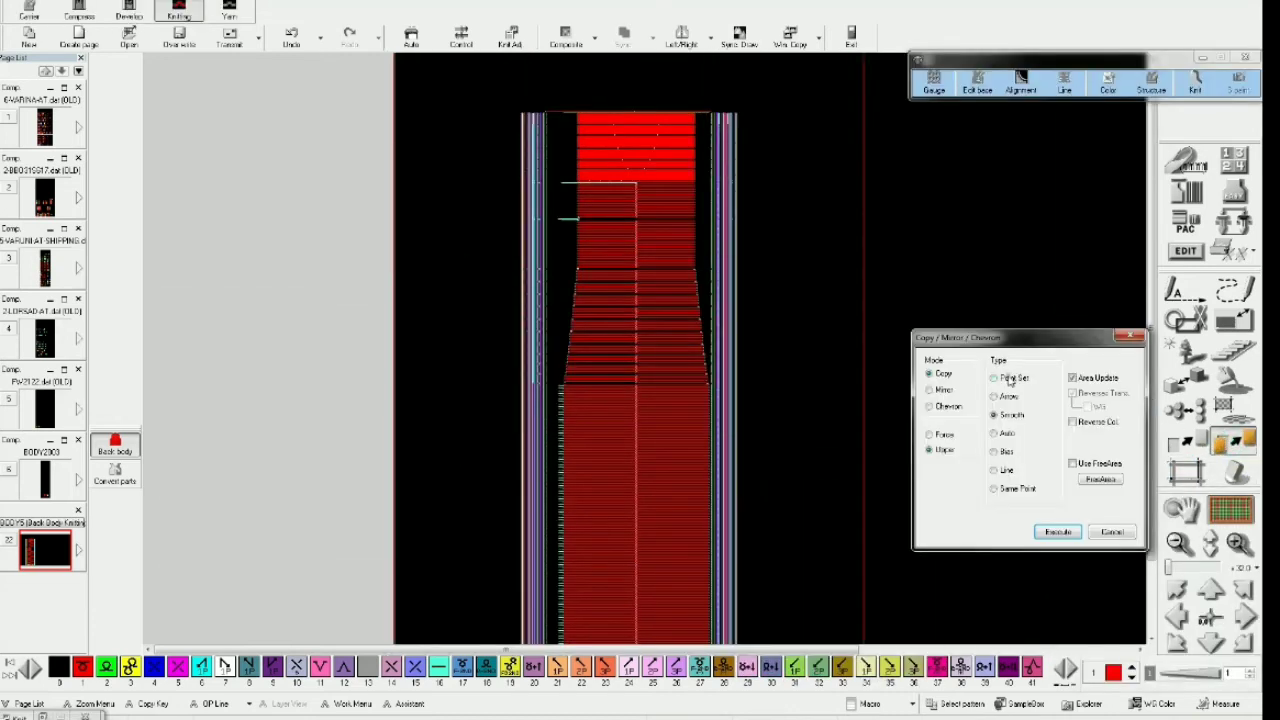
pyautogui.click(1058, 531)
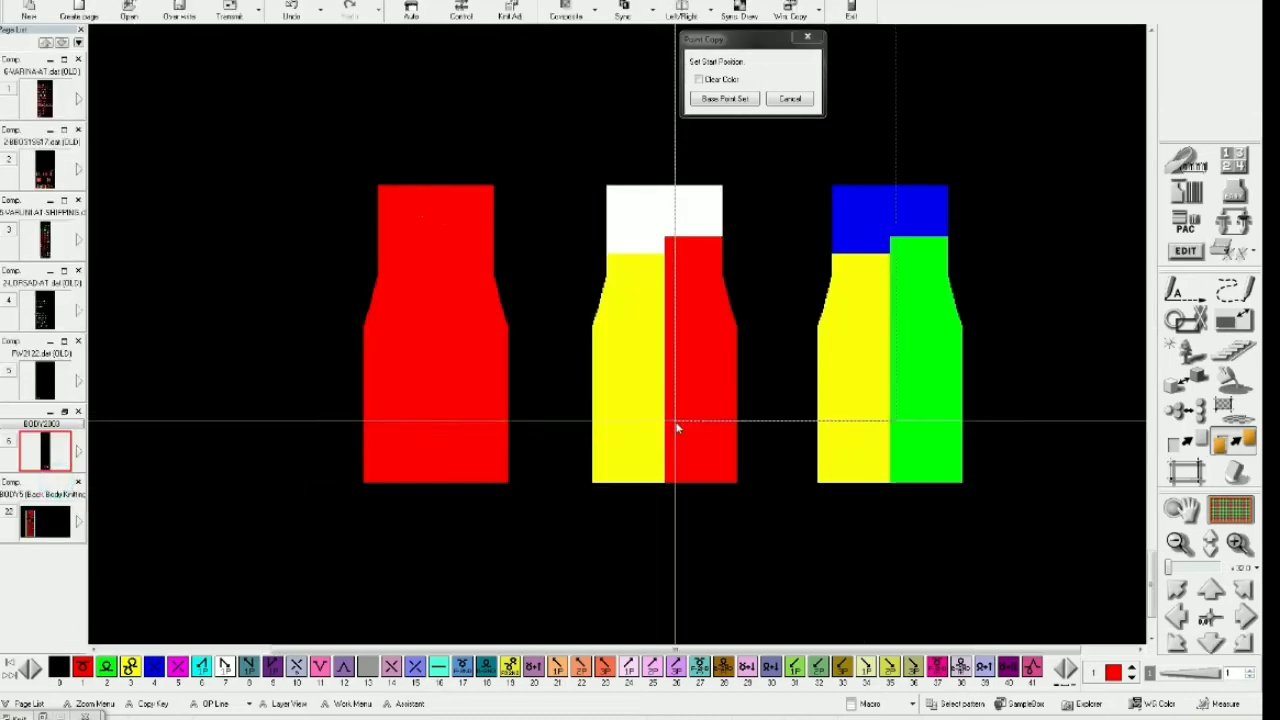
pyautogui.scroll(-3, 757, 500)
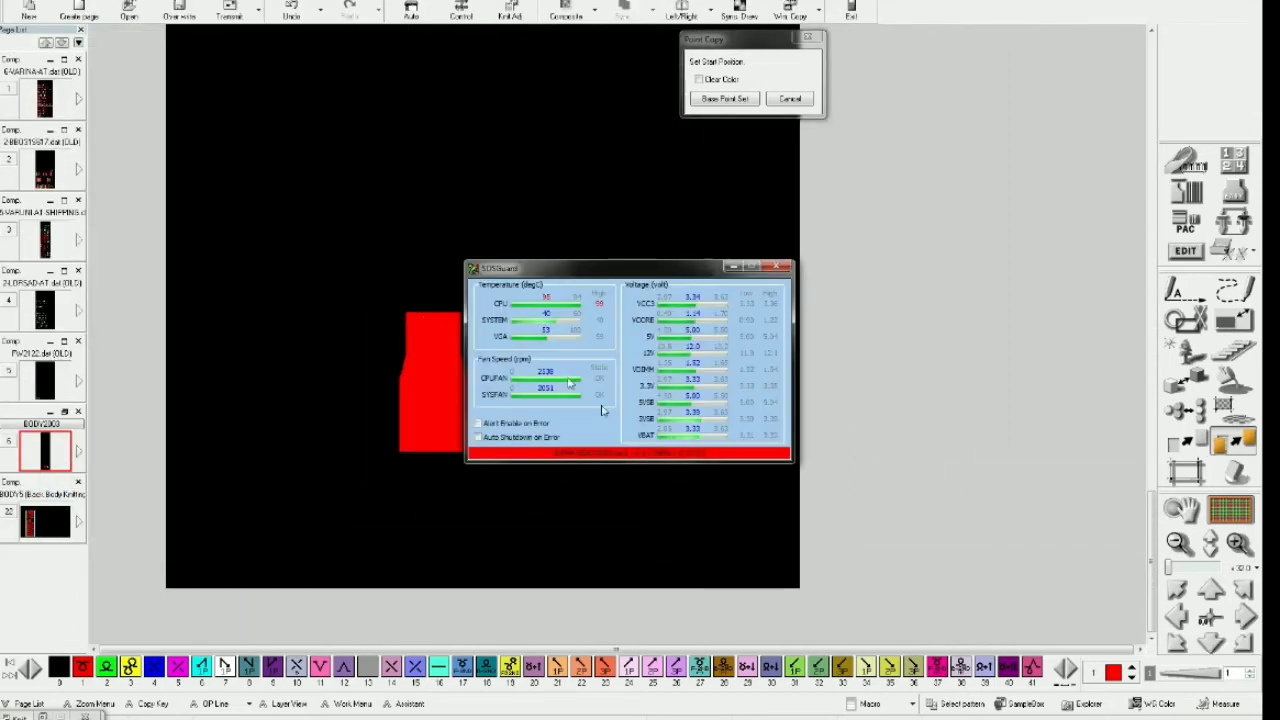
pyautogui.click(779, 268)
pyautogui.click(490, 362)
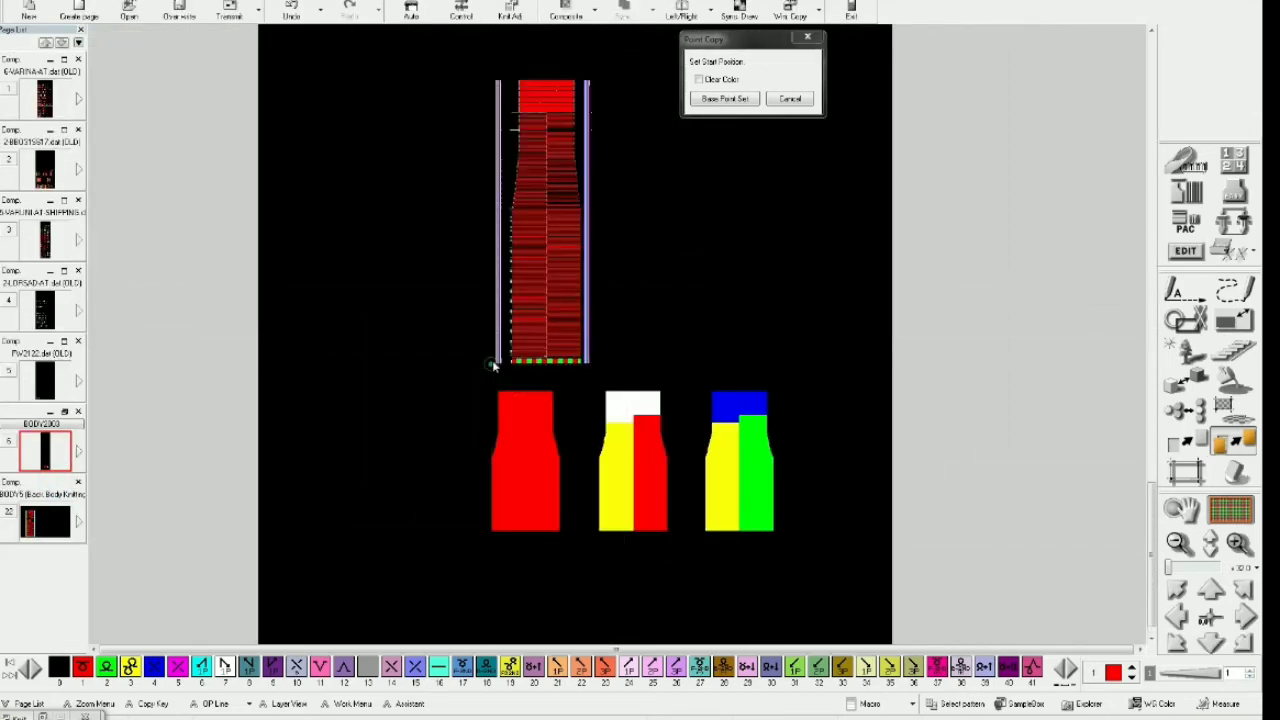
pyautogui.click(807, 37)
# Switch to BODY5's yarn data and point-copy that pattern onto the BODY2003 page, beside the copied knitting pattern
pyautogui.click(60, 528)
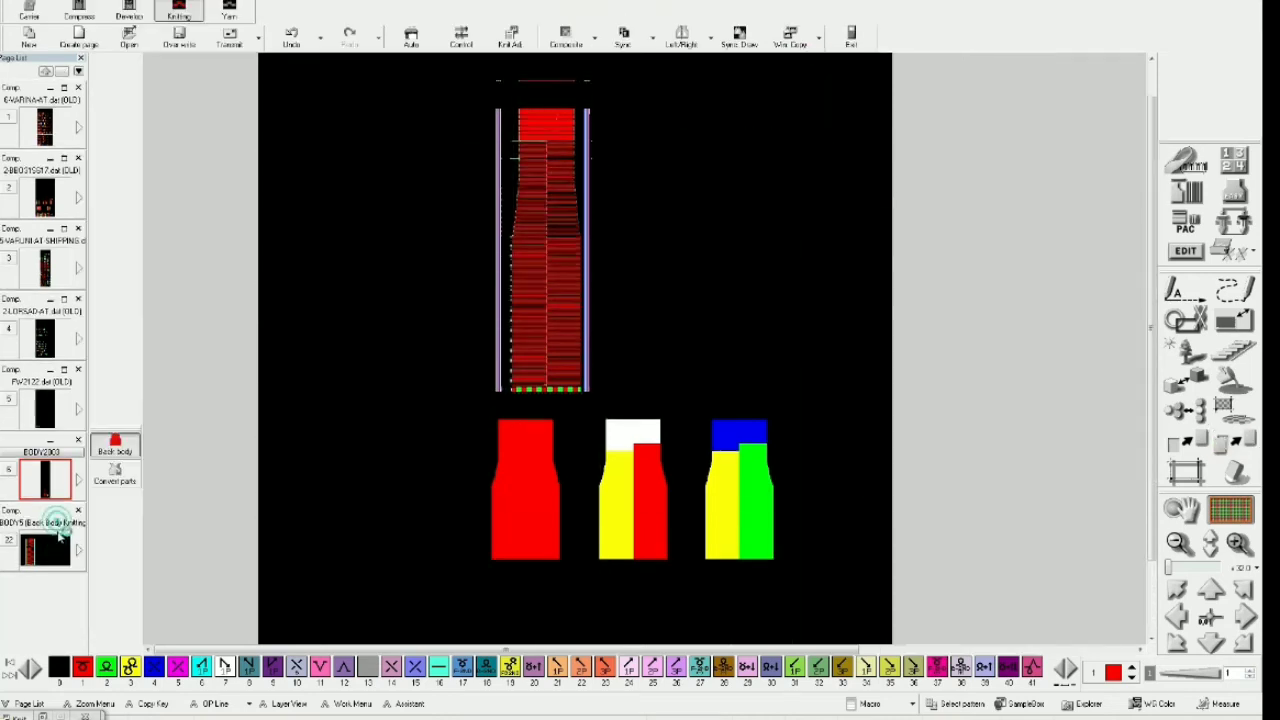
pyautogui.click(232, 18)
pyautogui.click(1185, 470)
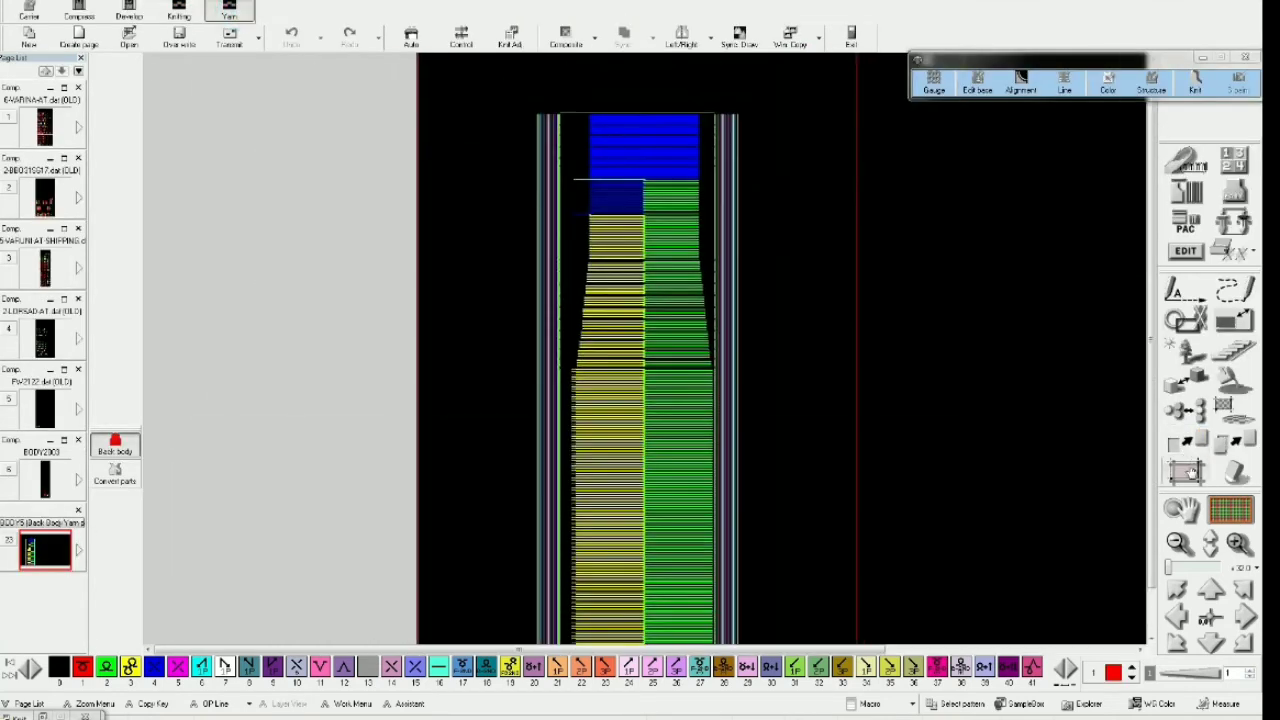
pyautogui.click(700, 338)
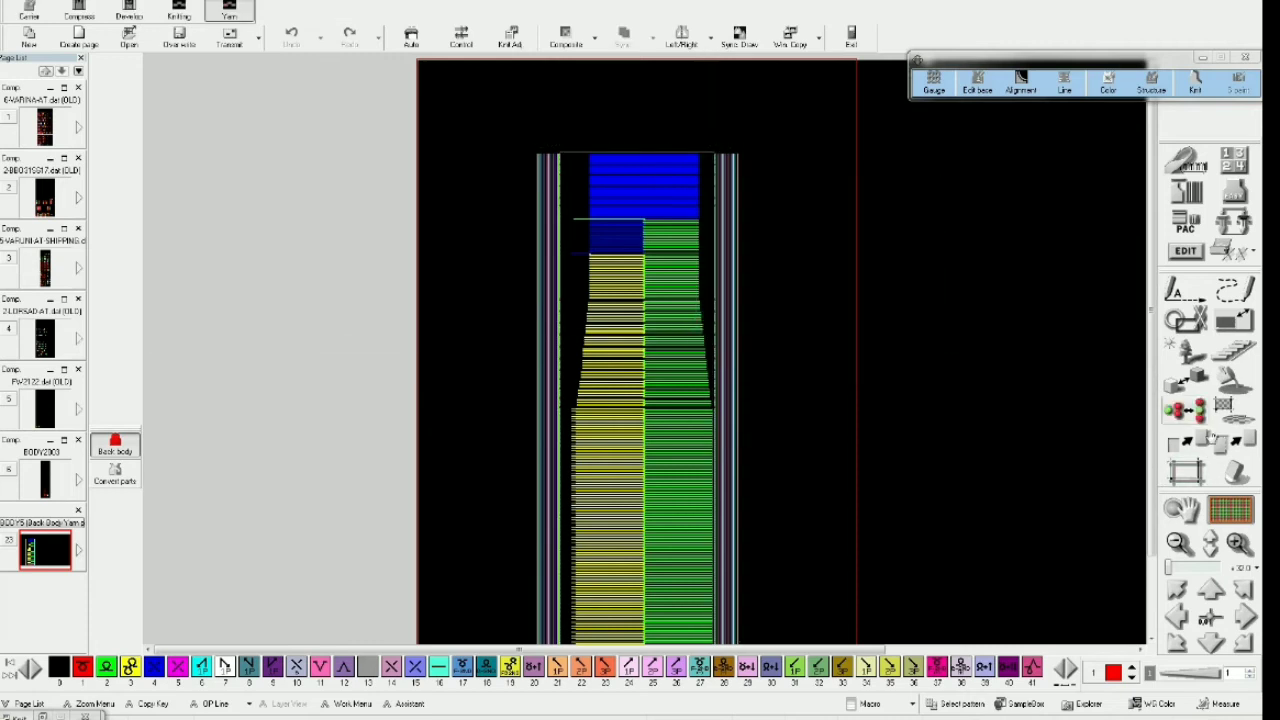
pyautogui.click(1235, 440)
pyautogui.click(1058, 533)
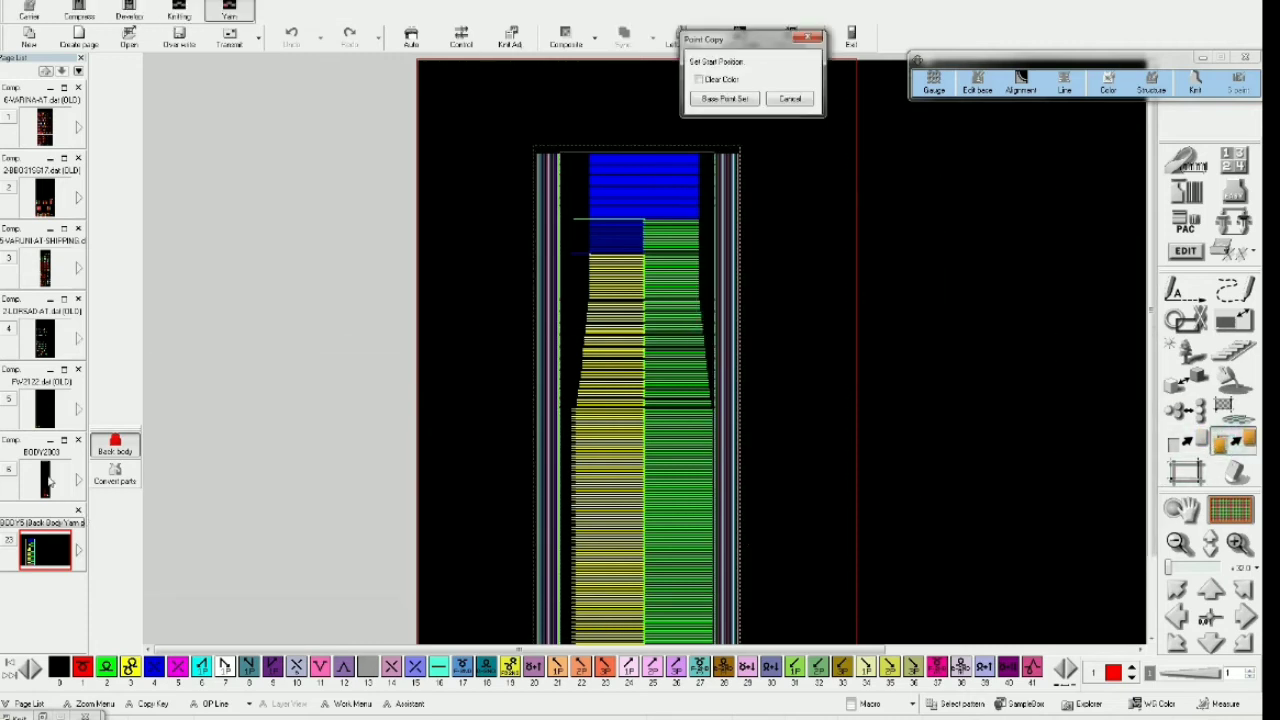
pyautogui.click(58, 490)
pyautogui.click(609, 373)
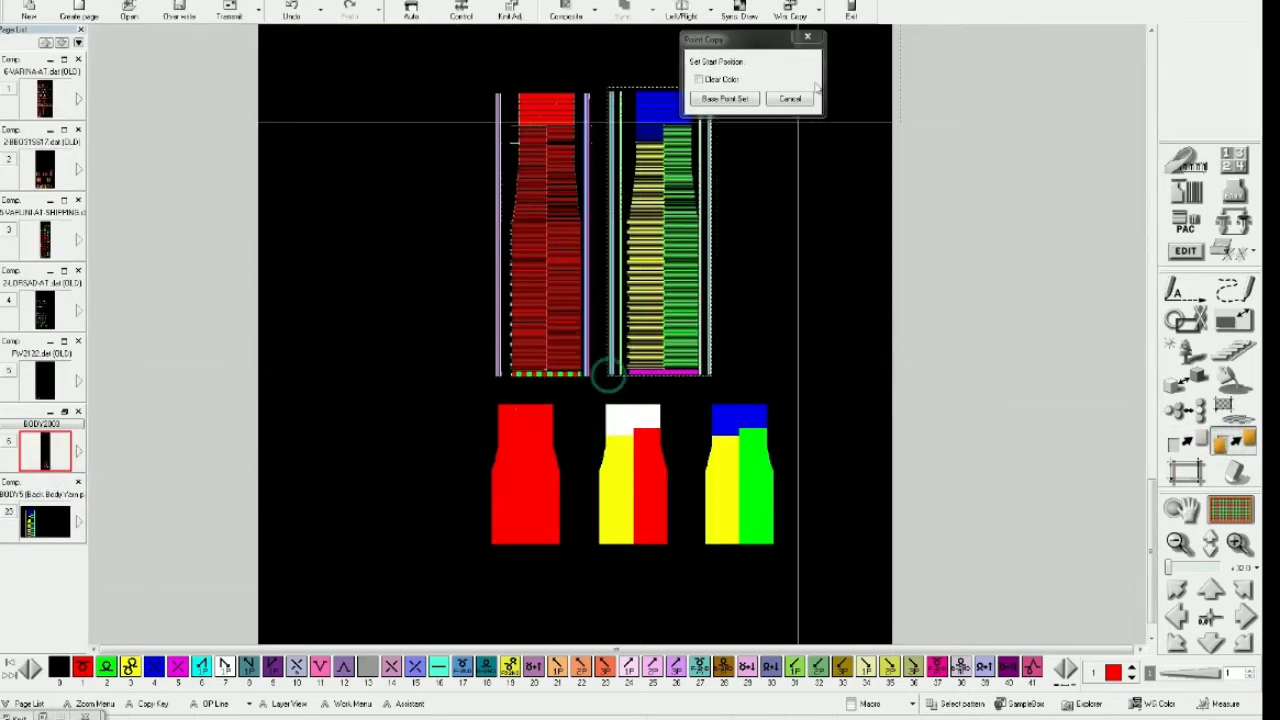
pyautogui.click(807, 37)
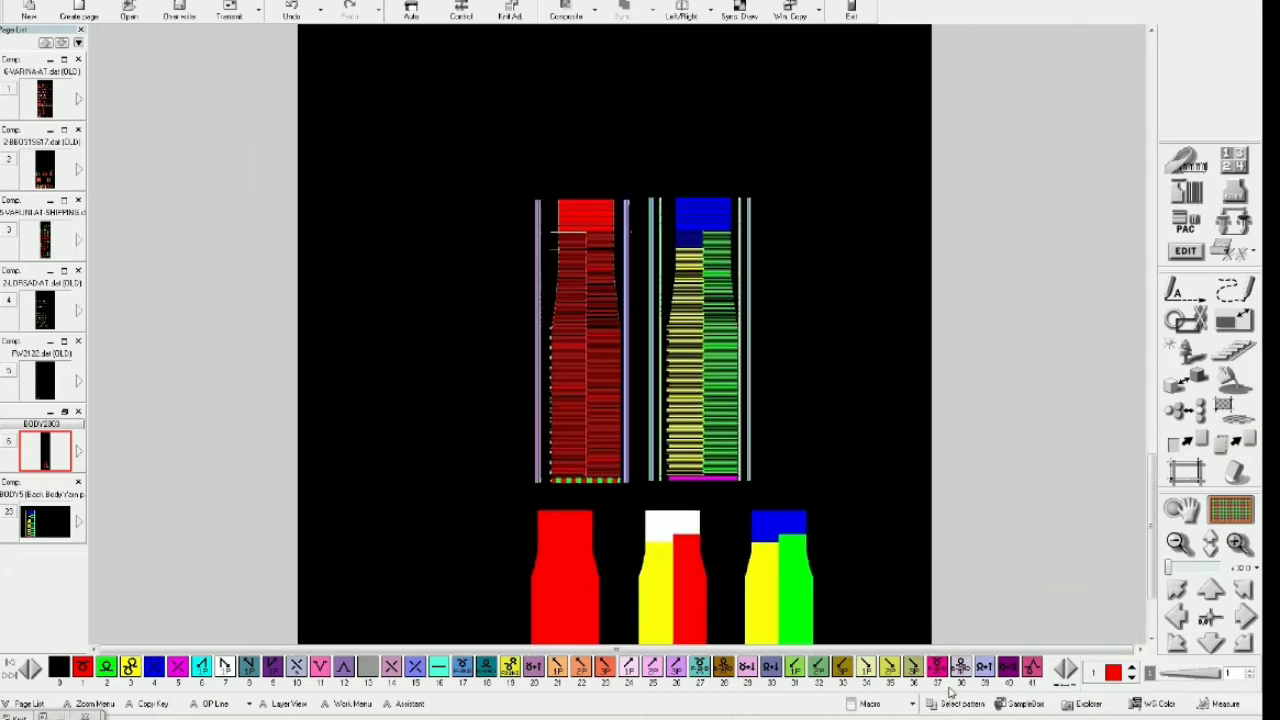
# Fill the magenta band at the lower edge of the copied yarn pattern with green colour 2, sampled from the pattern, in Normal mode
pyautogui.scroll(4, 963, 480)
pyautogui.scroll(2, 966, 443)
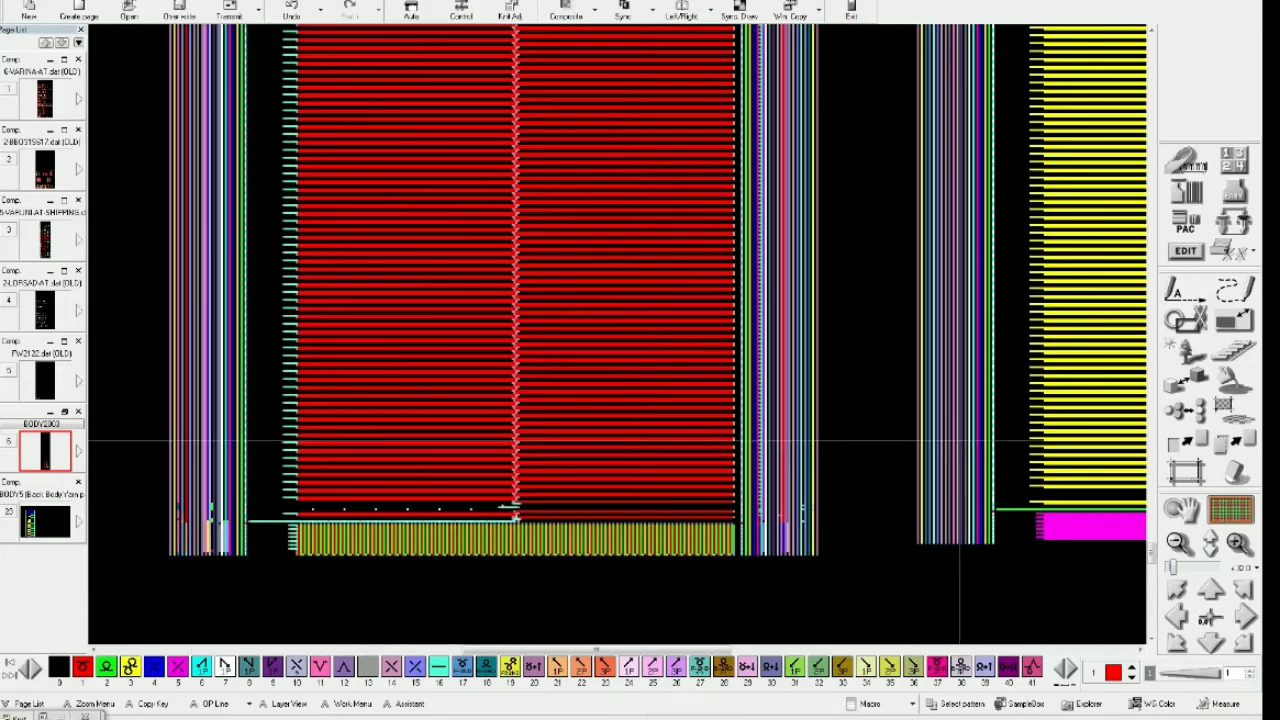
pyautogui.moveTo(1106, 477); pyautogui.dragTo(920, 457)
pyautogui.scroll(-1, 920, 457)
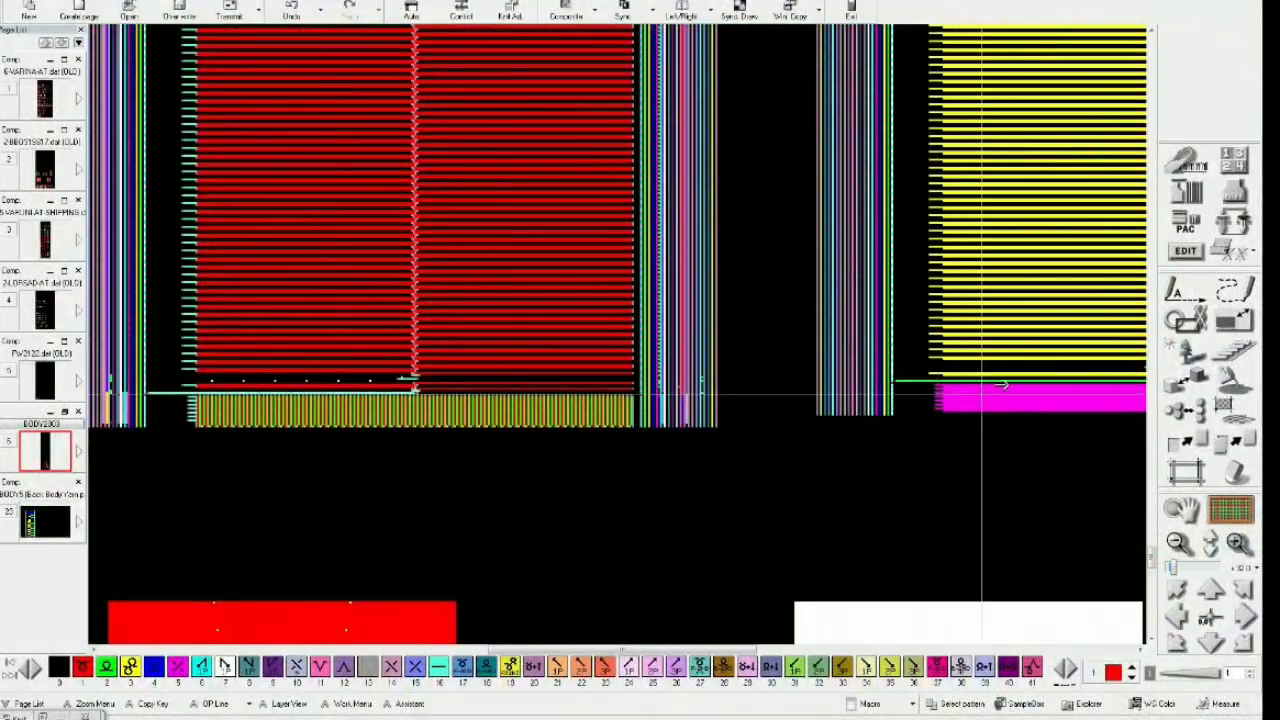
pyautogui.moveTo(1140, 518); pyautogui.dragTo(695, 505)
pyautogui.click(1233, 378)
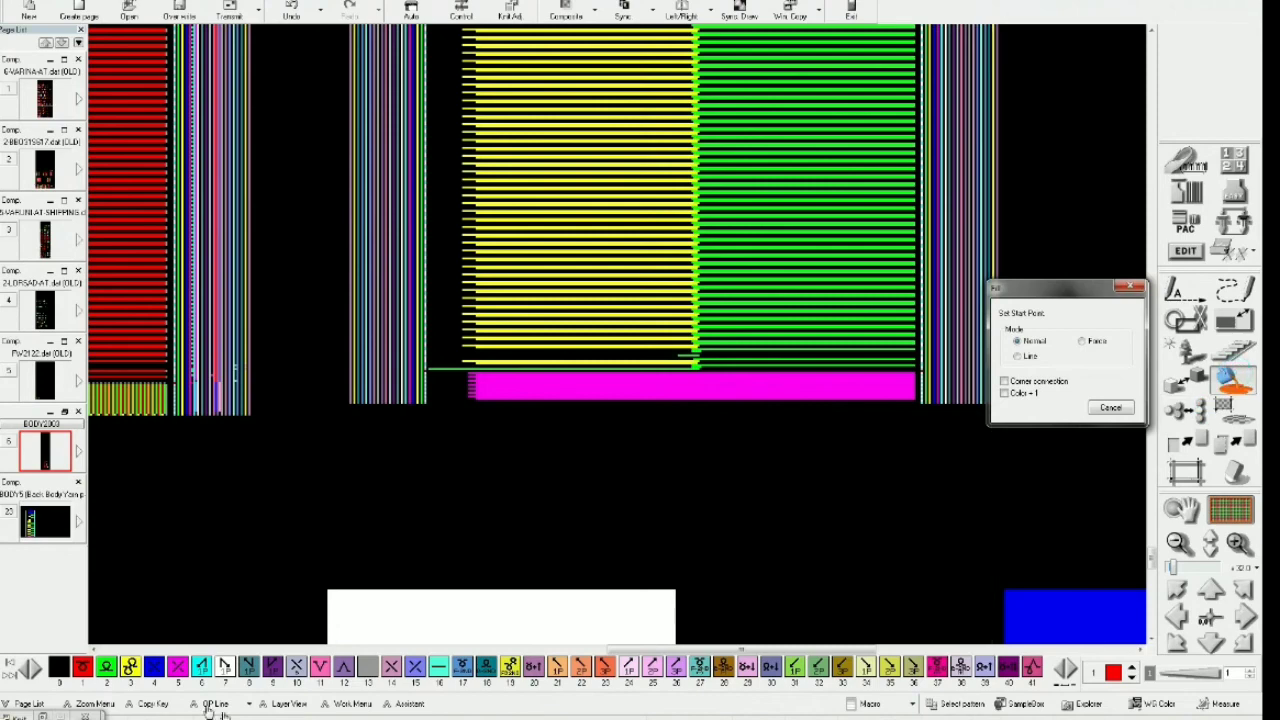
pyautogui.scroll(2, 205, 685)
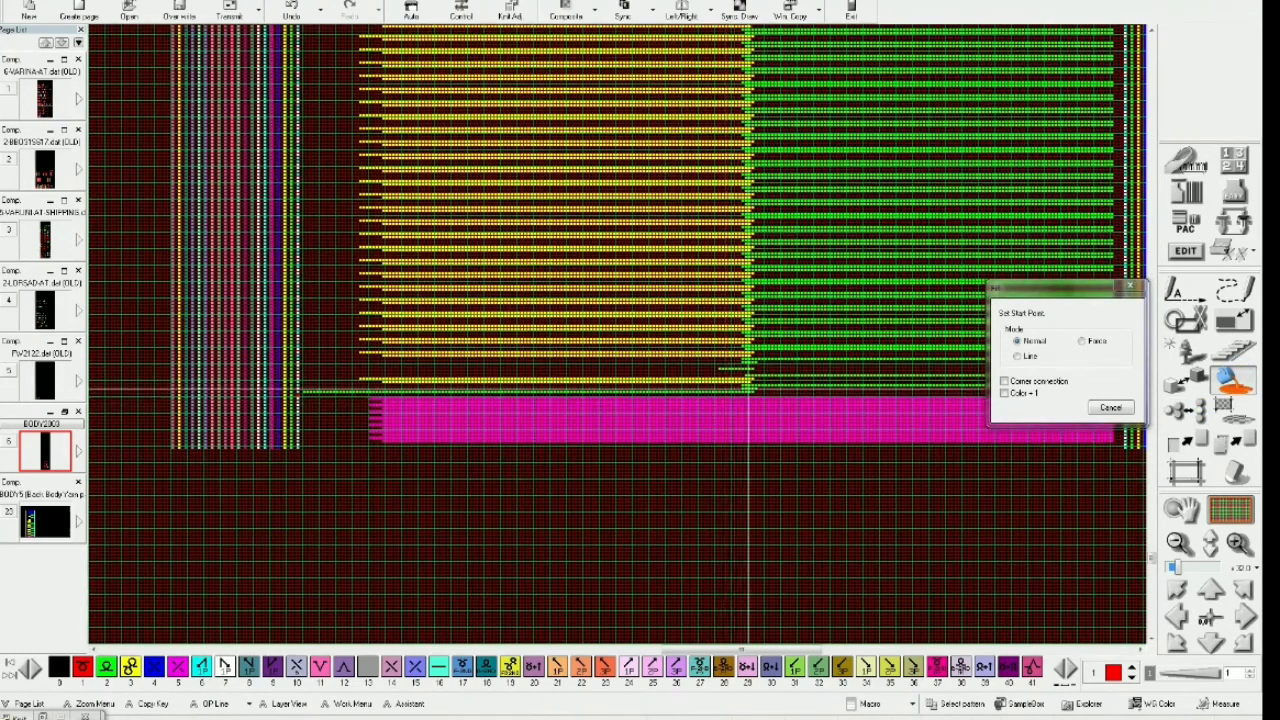
pyautogui.rightClick(748, 389)
pyautogui.click(742, 415)
pyautogui.scroll(-4, 742, 418)
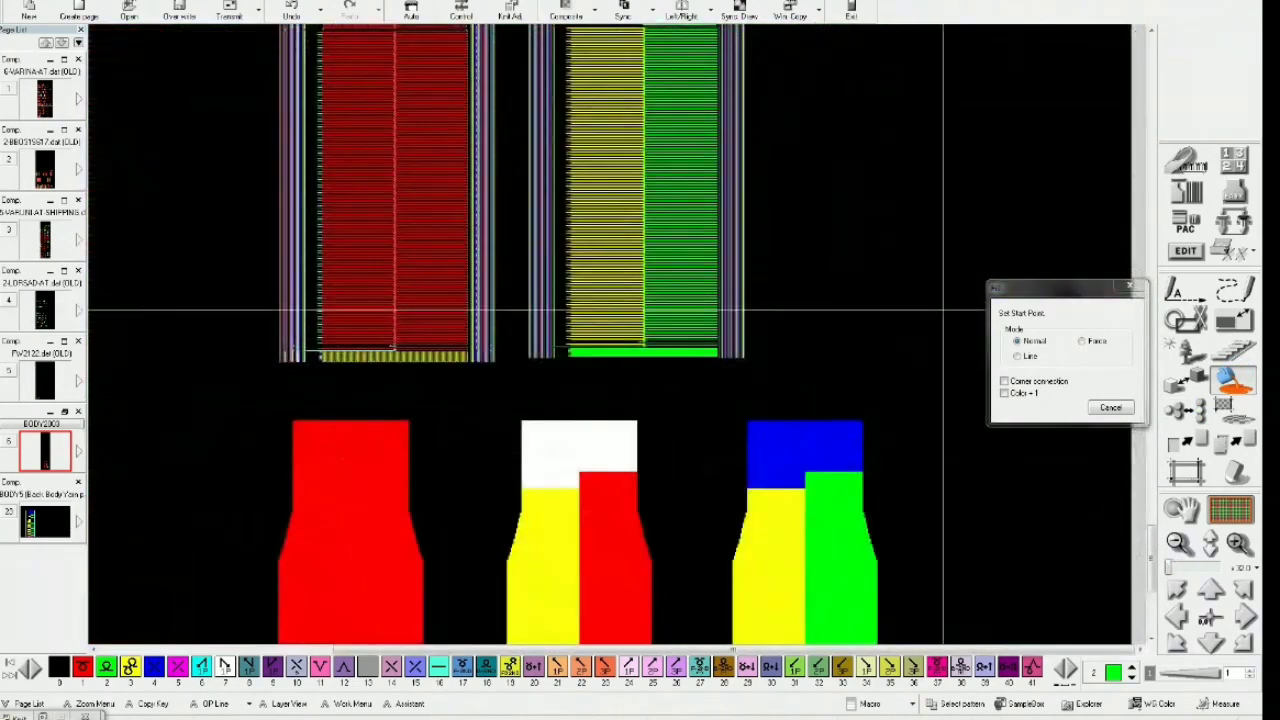
pyautogui.moveTo(927, 212); pyautogui.dragTo(978, 389)
pyautogui.scroll(-2, 940, 325)
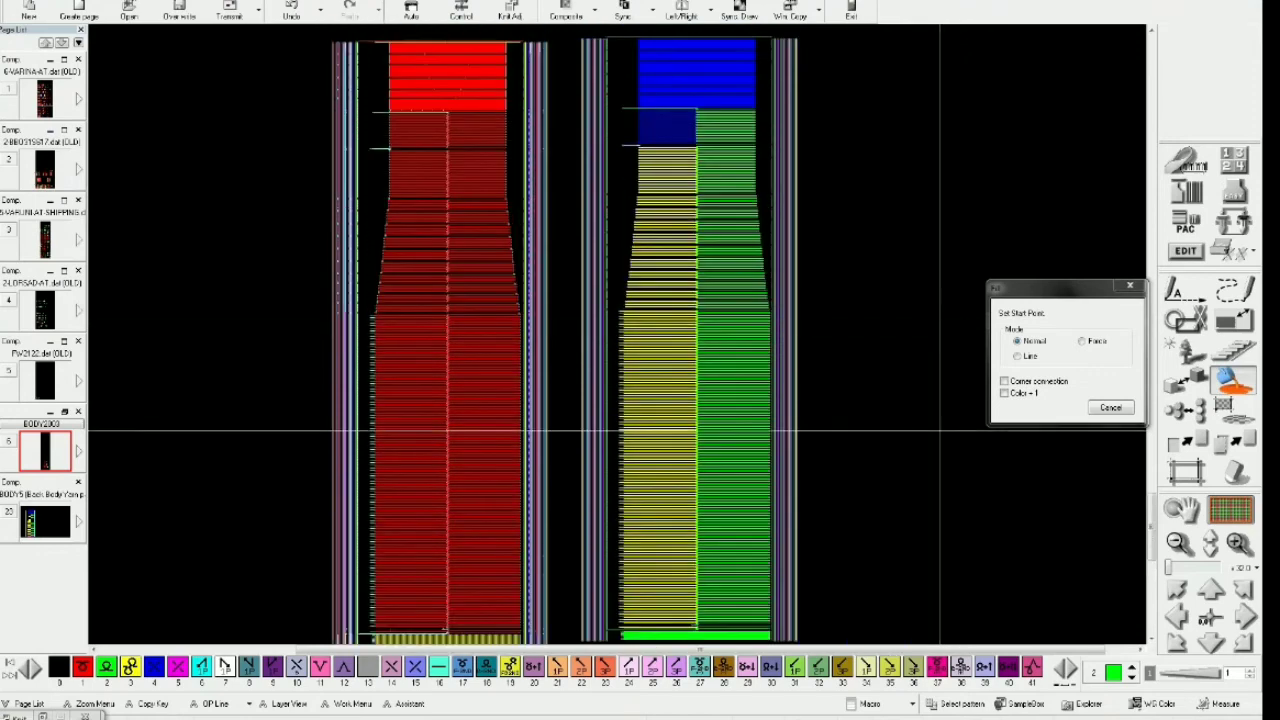
# Fill the uppermost blue band of the copied yarn pattern with white colour 7 in Normal mode and end the fill
pyautogui.scroll(3, 942, 324)
pyautogui.moveTo(965, 314); pyautogui.dragTo(1058, 357)
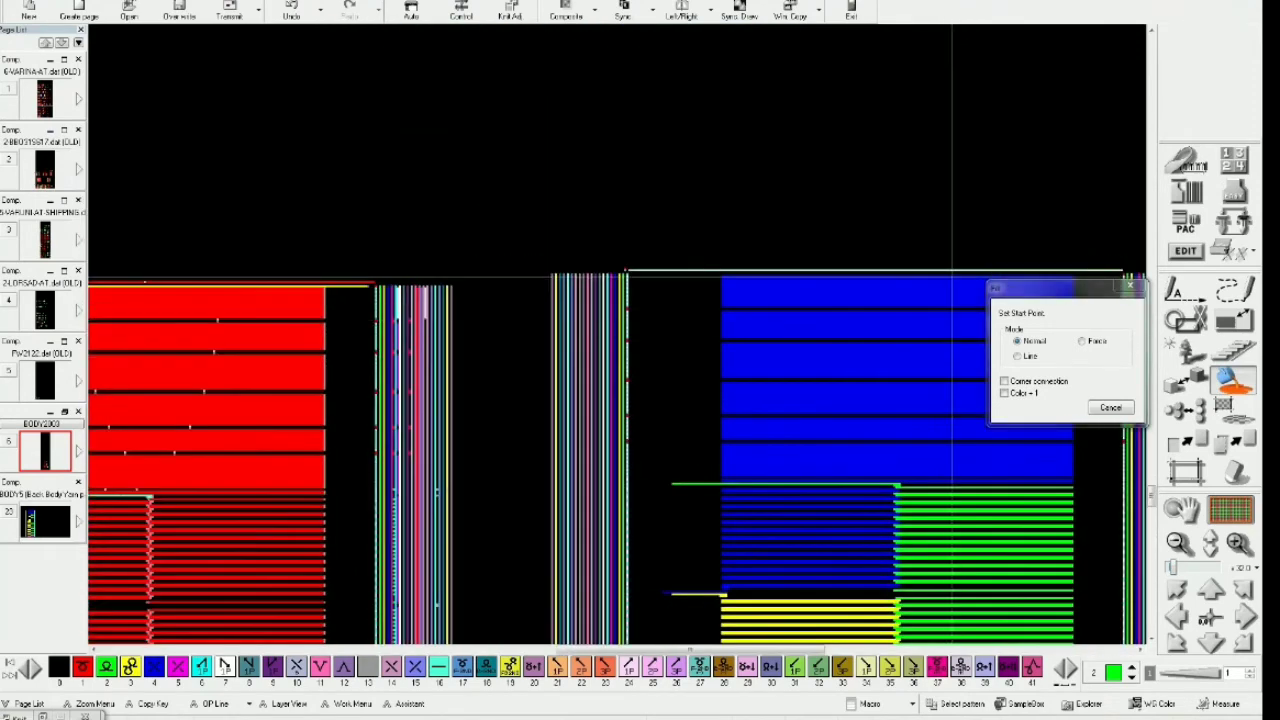
pyautogui.click(843, 290)
pyautogui.scroll(-1, 860, 290)
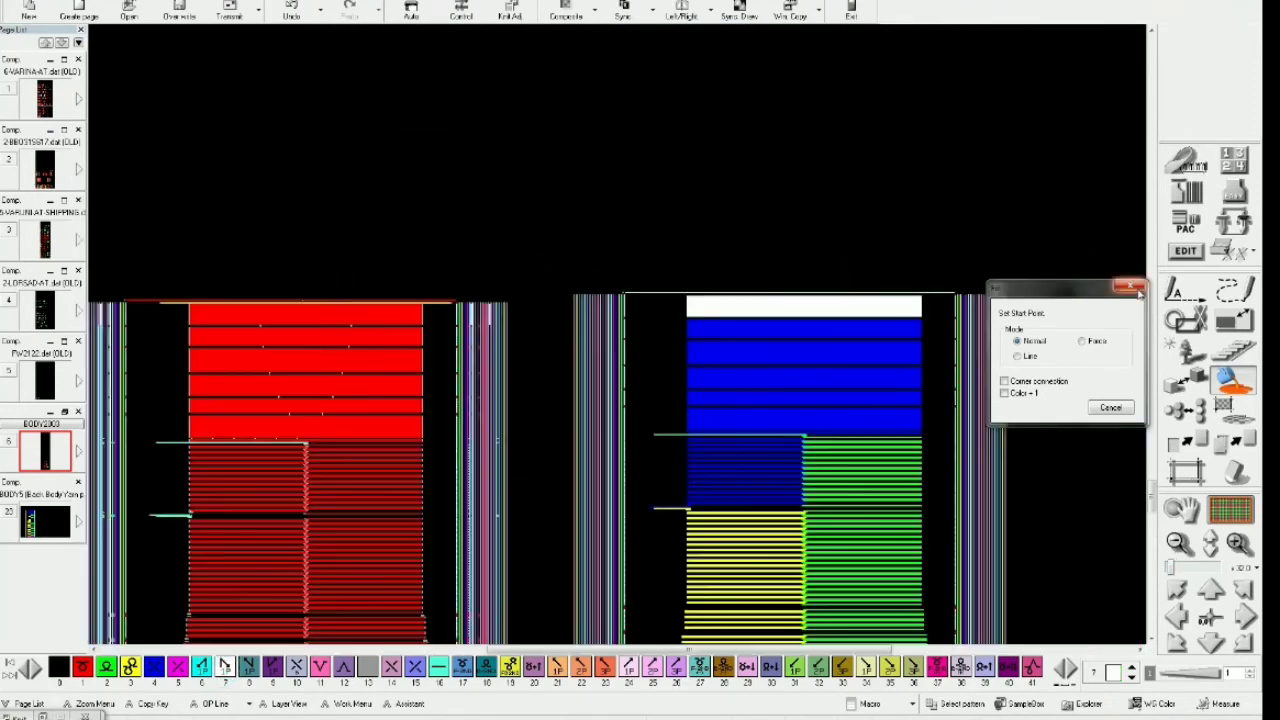
pyautogui.click(1132, 287)
# Examine the copied yarn pattern from its upper to lower edge and where the blue, yellow and green blocks meet
pyautogui.moveTo(972, 405); pyautogui.dragTo(997, 397)
pyautogui.scroll(2, 991, 396)
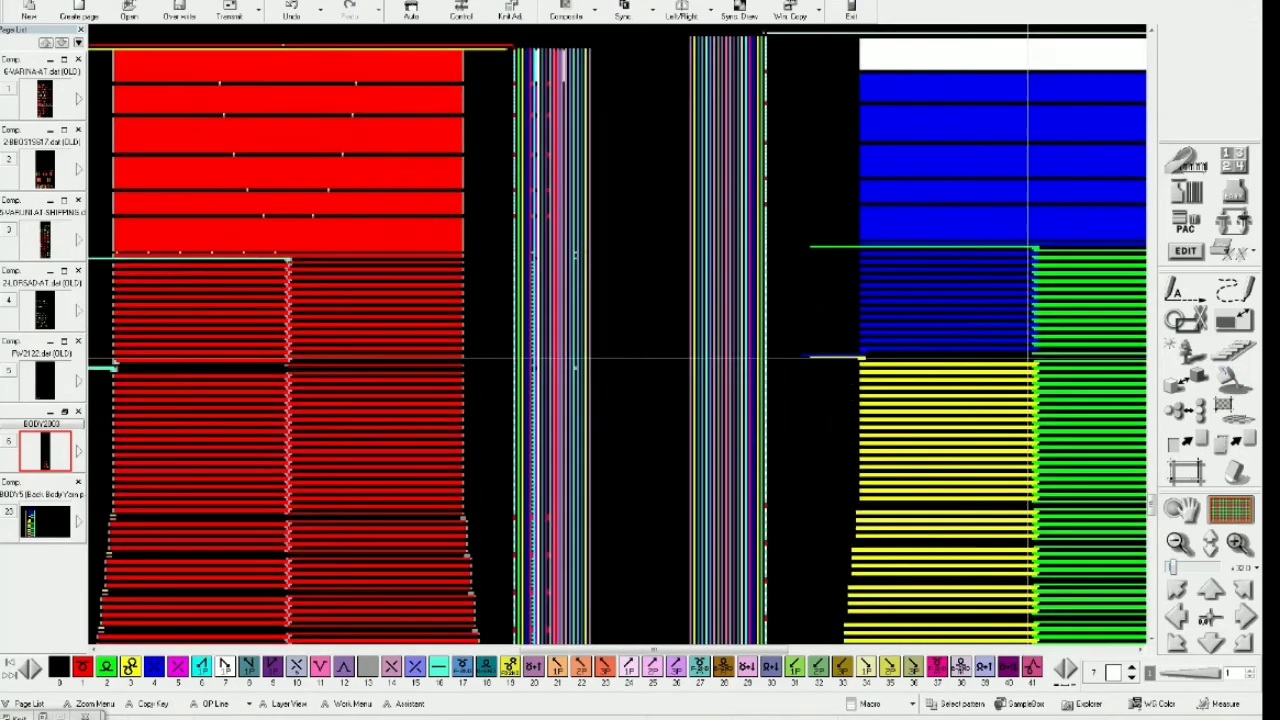
pyautogui.scroll(-2, 1021, 354)
pyautogui.scroll(-10, 1015, 386)
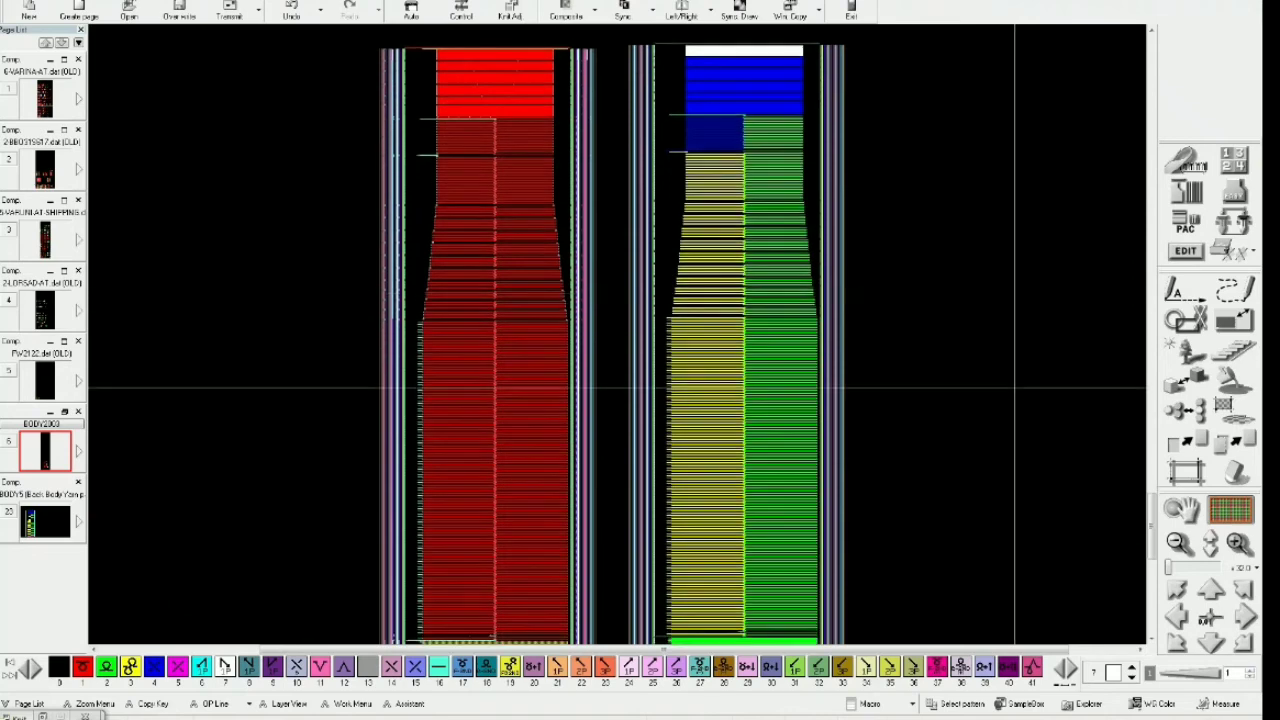
pyautogui.scroll(-1, 1014, 389)
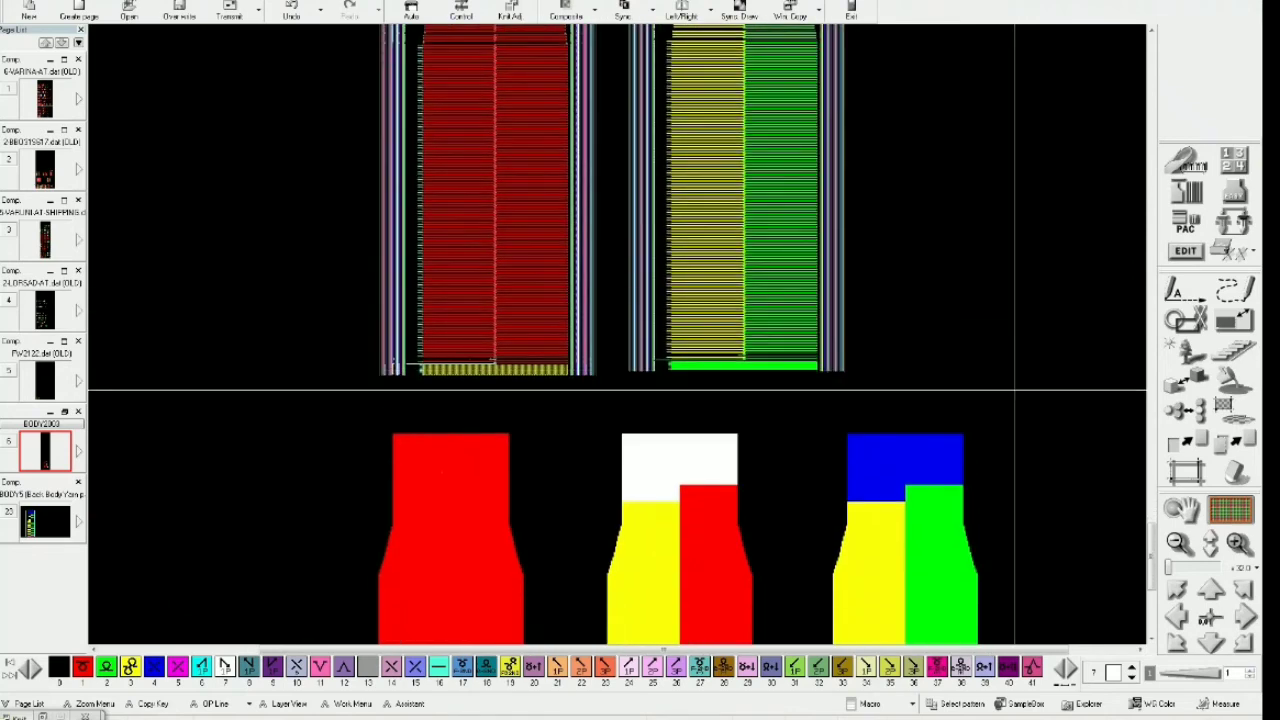
pyautogui.scroll(-2, 1012, 392)
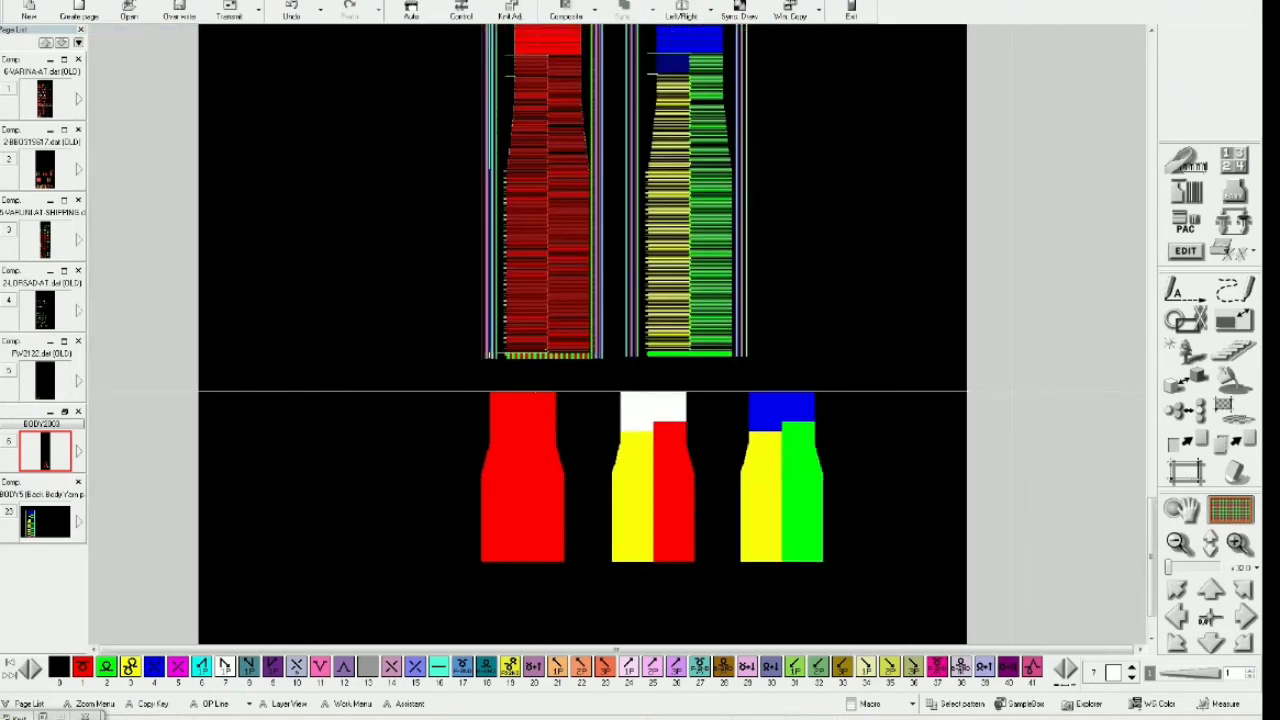
pyautogui.scroll(3, 1012, 390)
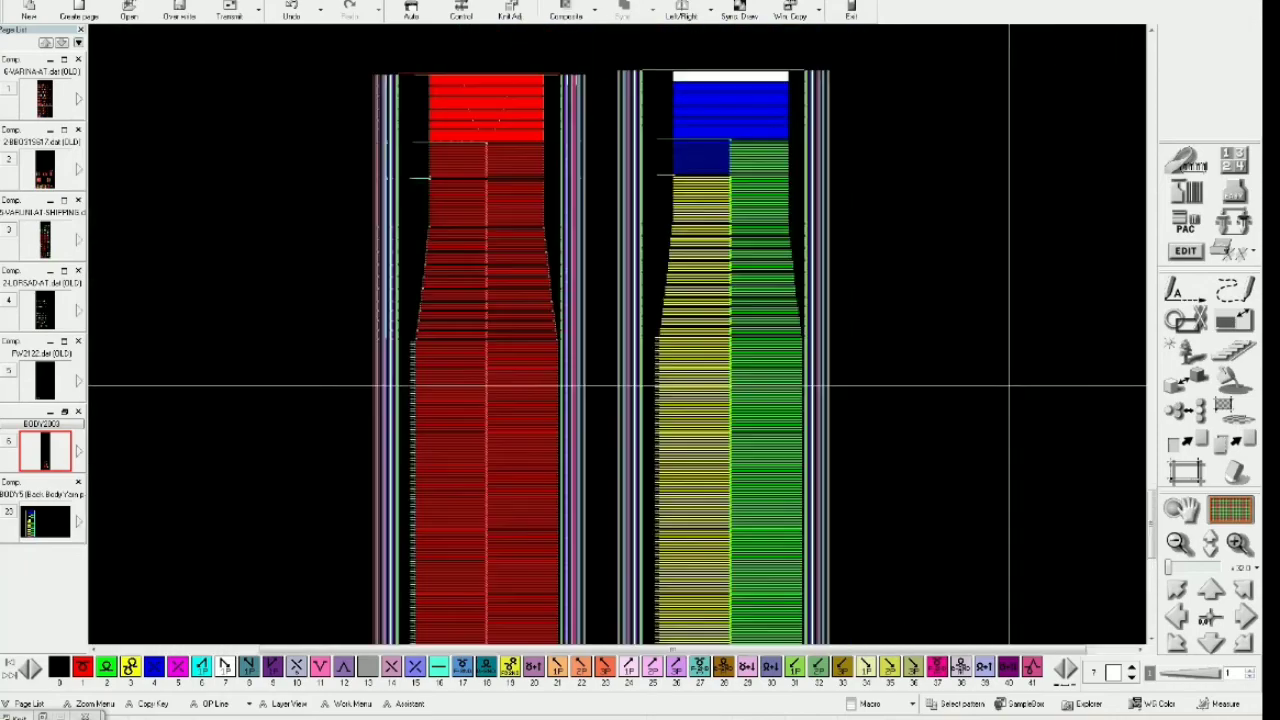
pyautogui.scroll(4, 836, 313)
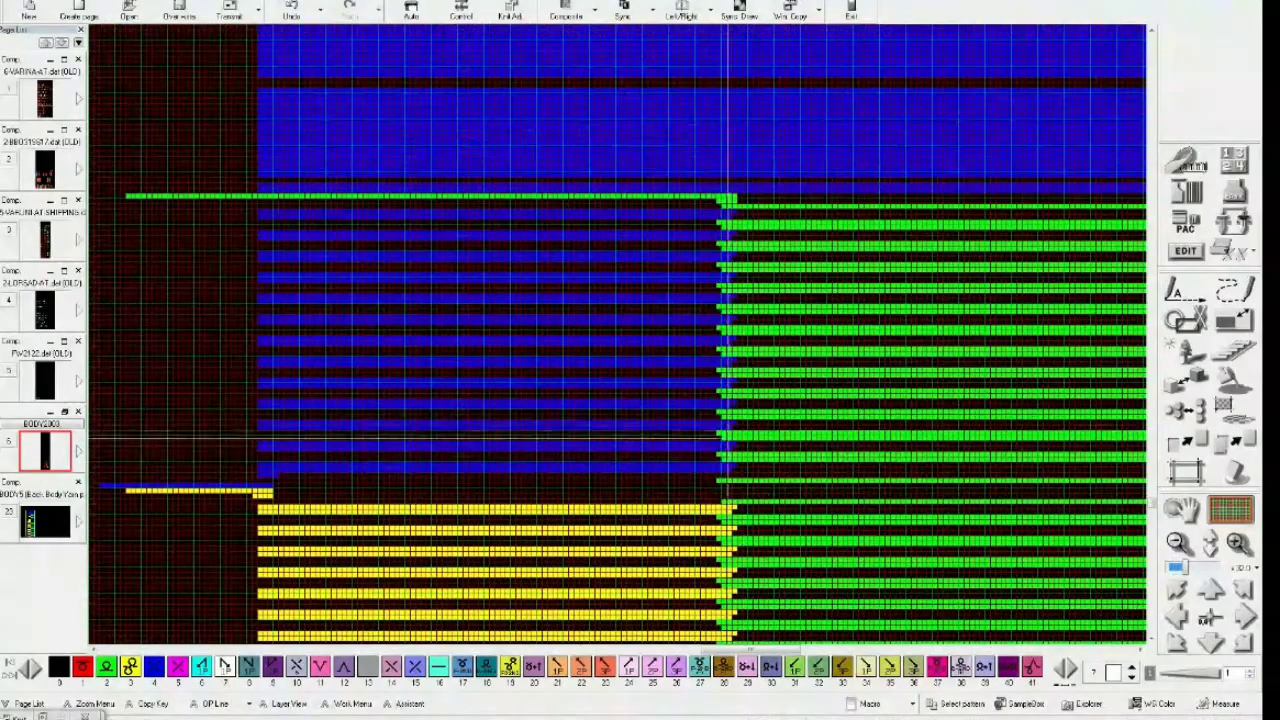
pyautogui.middleClick(844, 313)
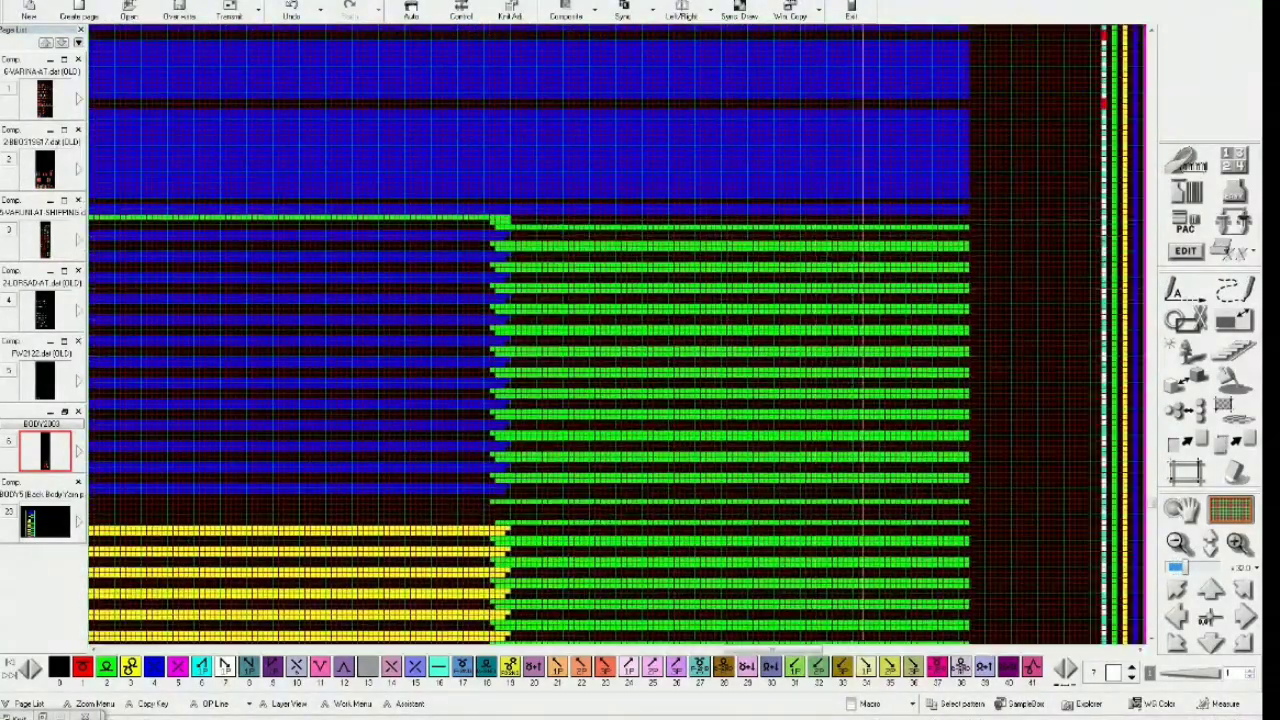
# Examine the copied red knitting pattern around the colour-block joins and the yarn-in rows at its side
pyautogui.scroll(-4, 790, 335)
pyautogui.scroll(5, 787, 333)
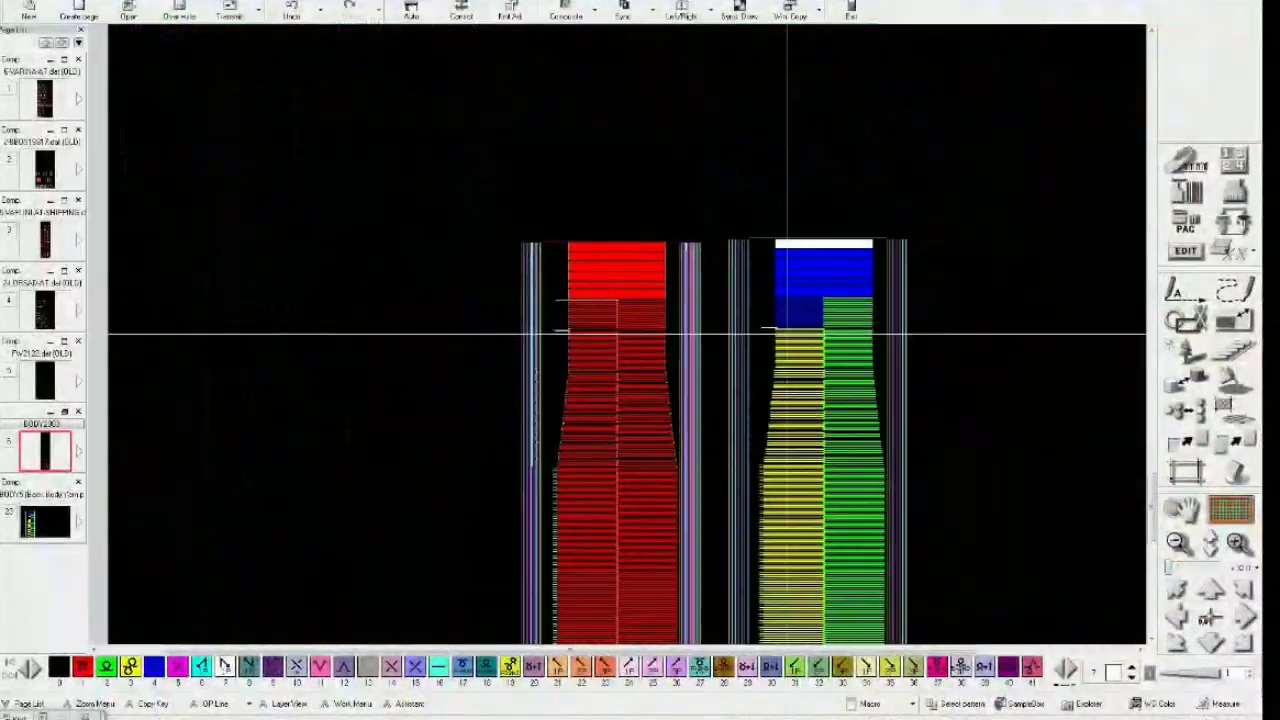
pyautogui.scroll(4, 787, 333)
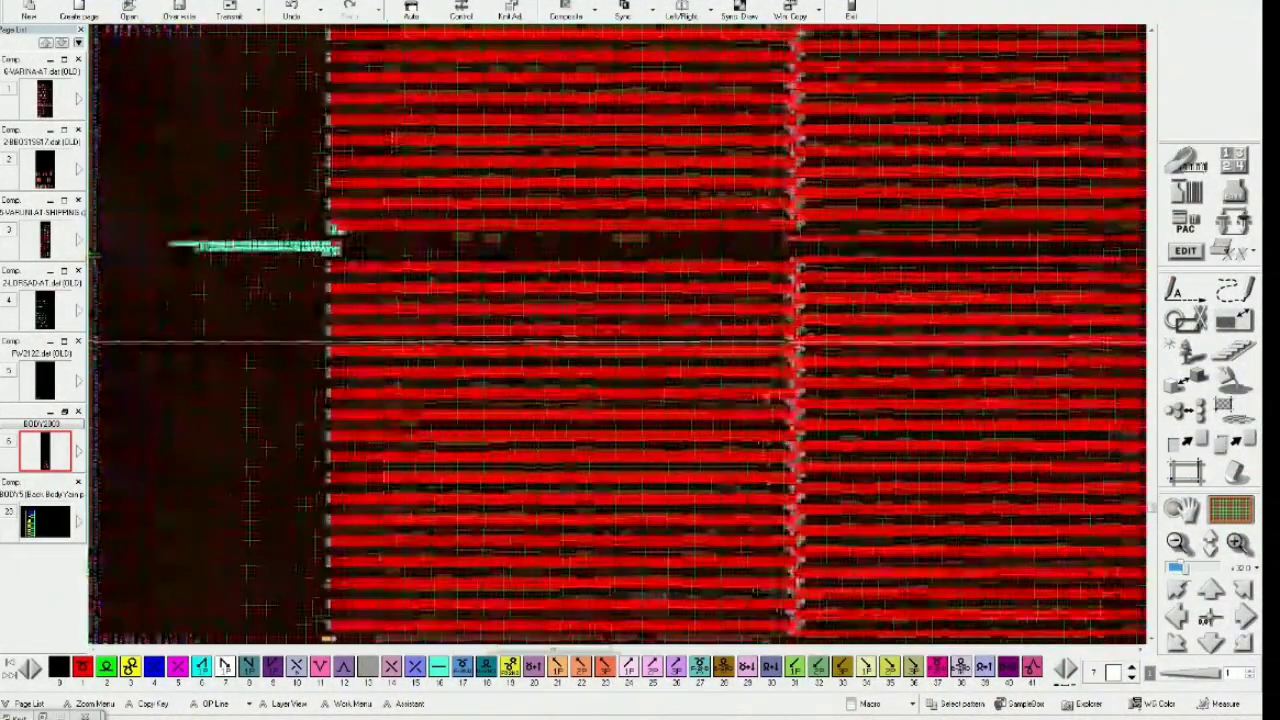
pyautogui.scroll(-4, 795, 383)
pyautogui.scroll(3, 780, 410)
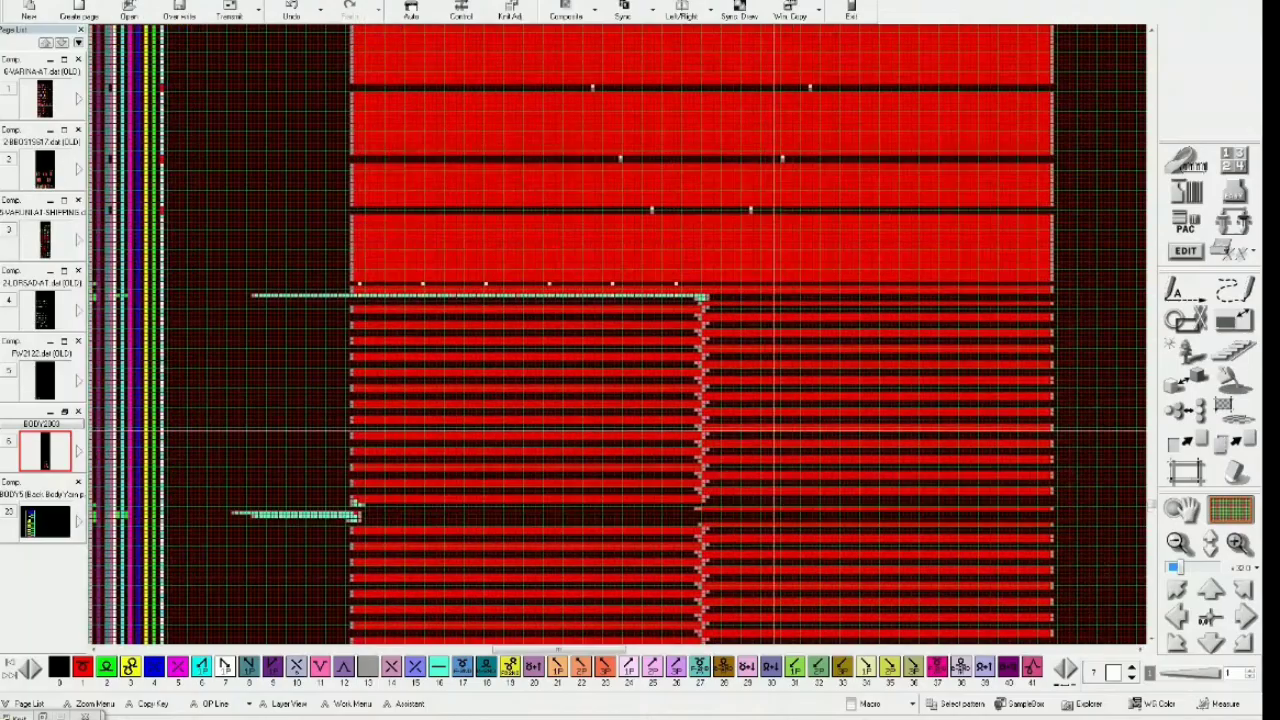
pyautogui.scroll(-5, 813, 370)
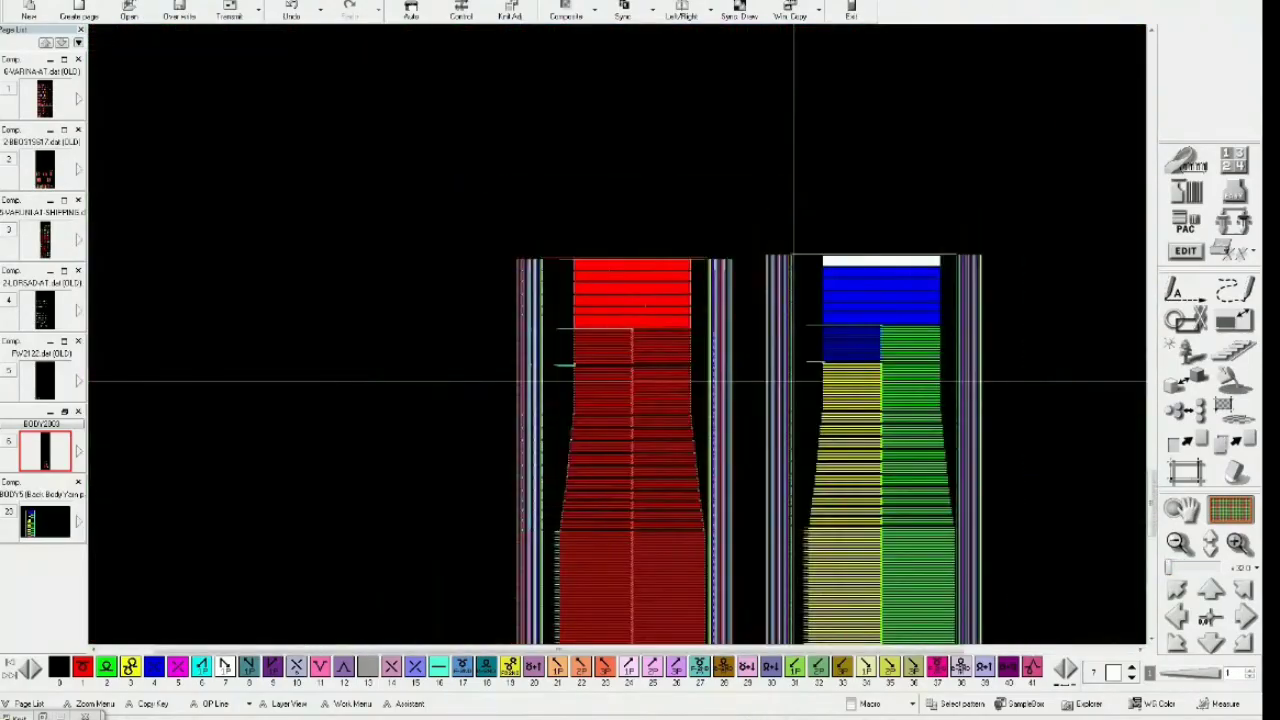
pyautogui.scroll(5, 794, 381)
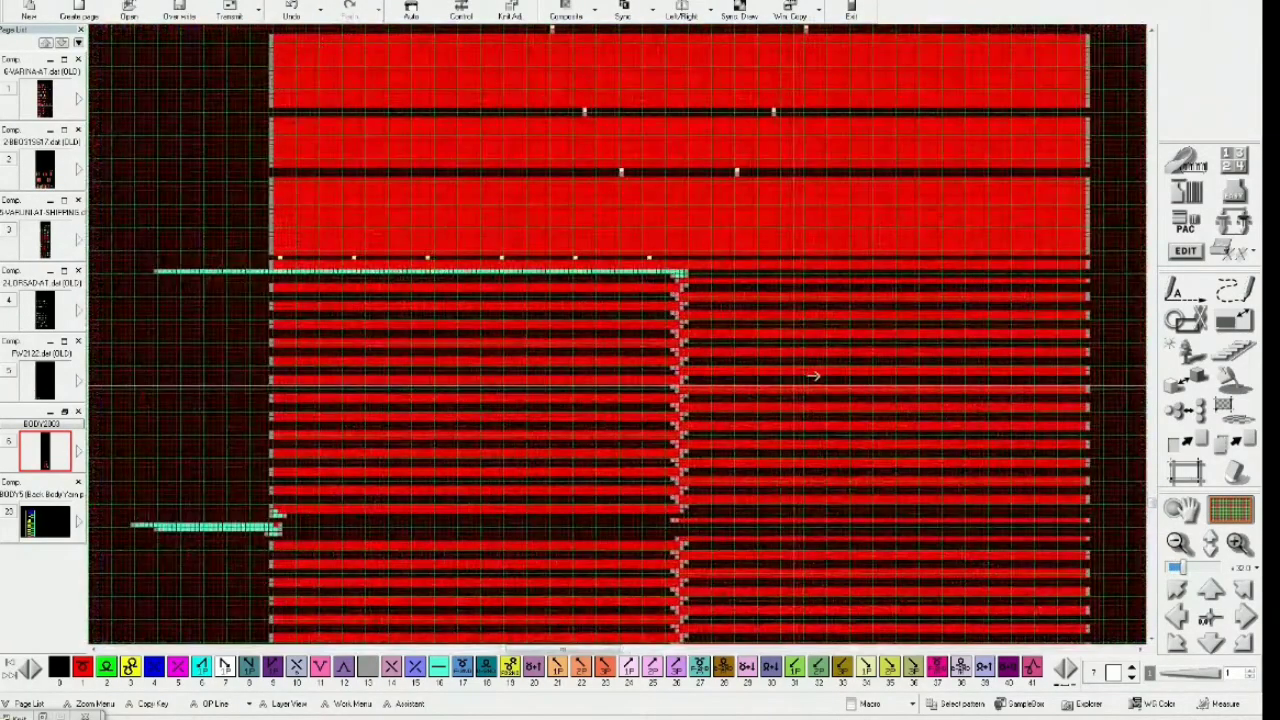
pyautogui.scroll(-5, 762, 470)
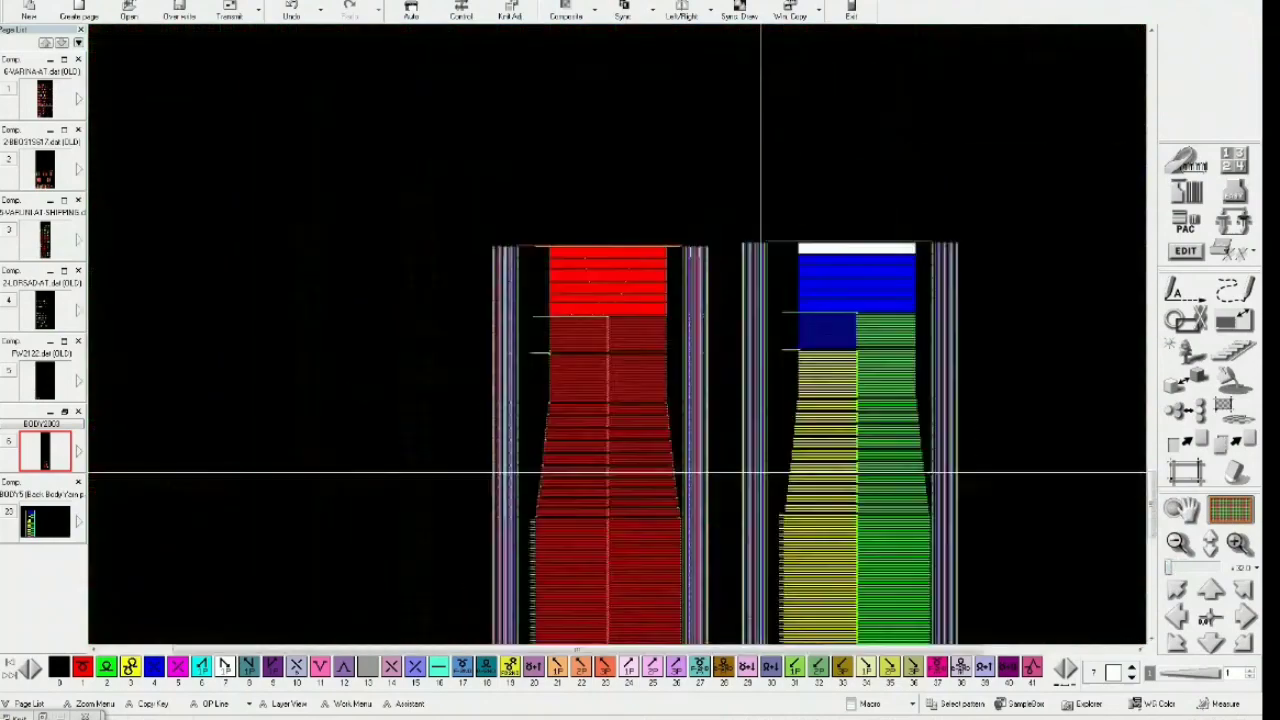
# Compare the colour-block body shapes on BODY2003 with the reference sweater photo, showing both side by side
pyautogui.scroll(-2, 873, 452)
pyautogui.scroll(5, 890, 457)
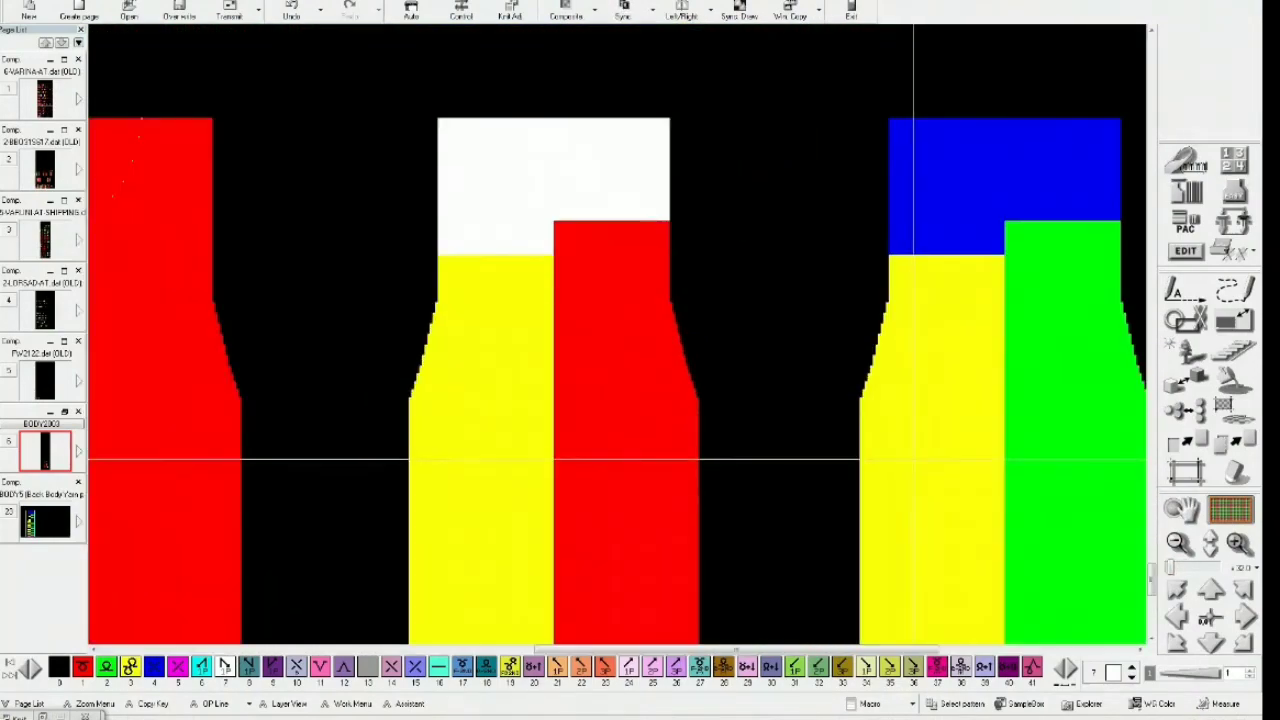
pyautogui.moveTo(913, 460); pyautogui.dragTo(939, 413)
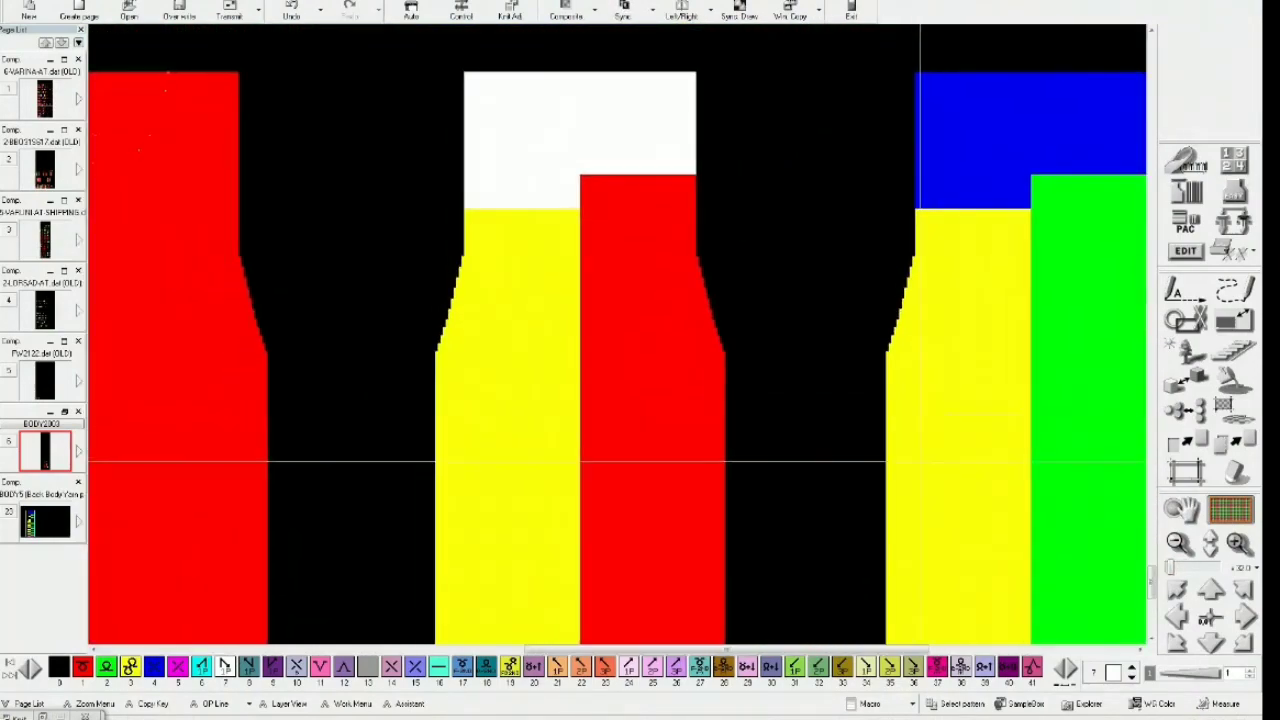
pyautogui.scroll(-1, 912, 461)
pyautogui.click(1232, 1)
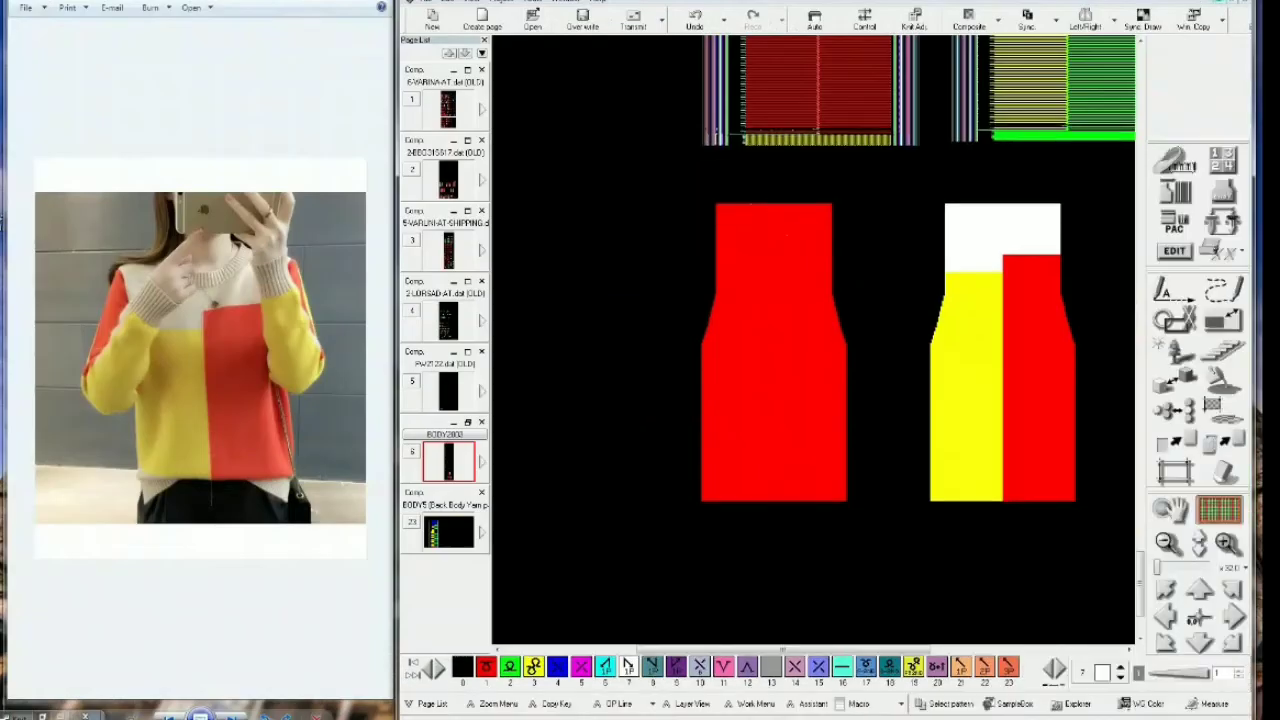
pyautogui.moveTo(1036, 353); pyautogui.dragTo(893, 412)
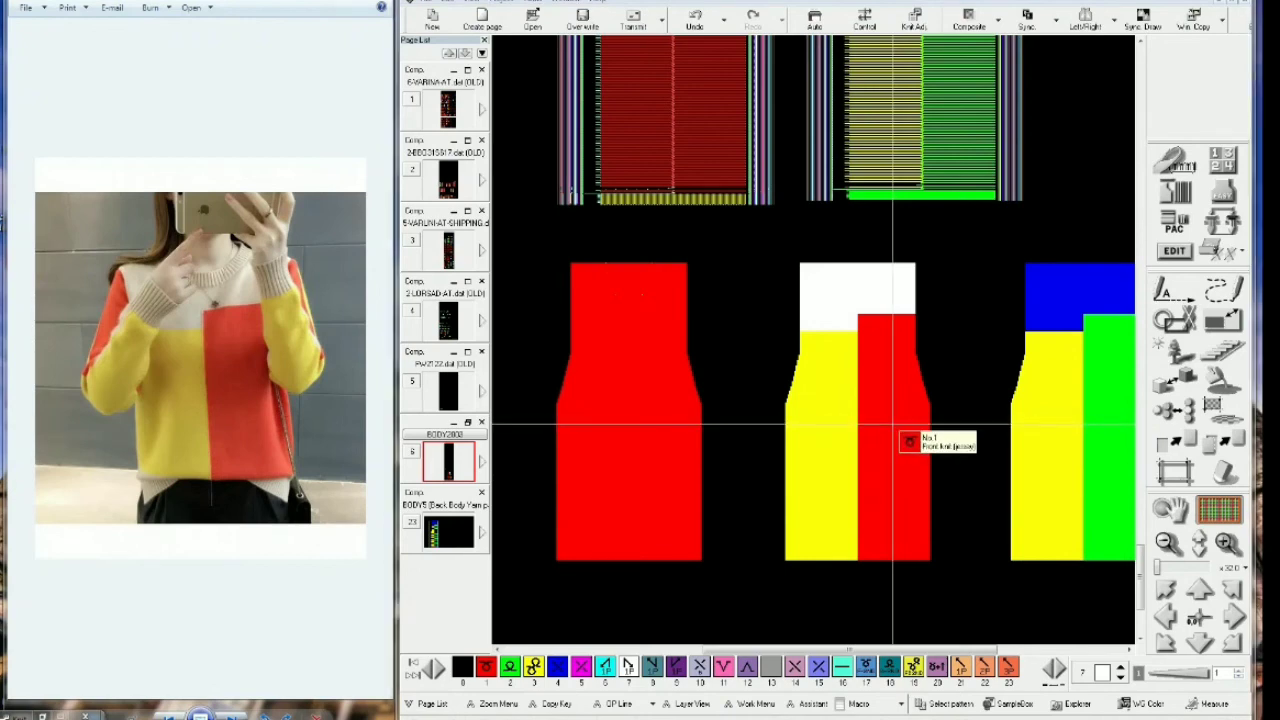
pyautogui.scroll(2, 893, 427)
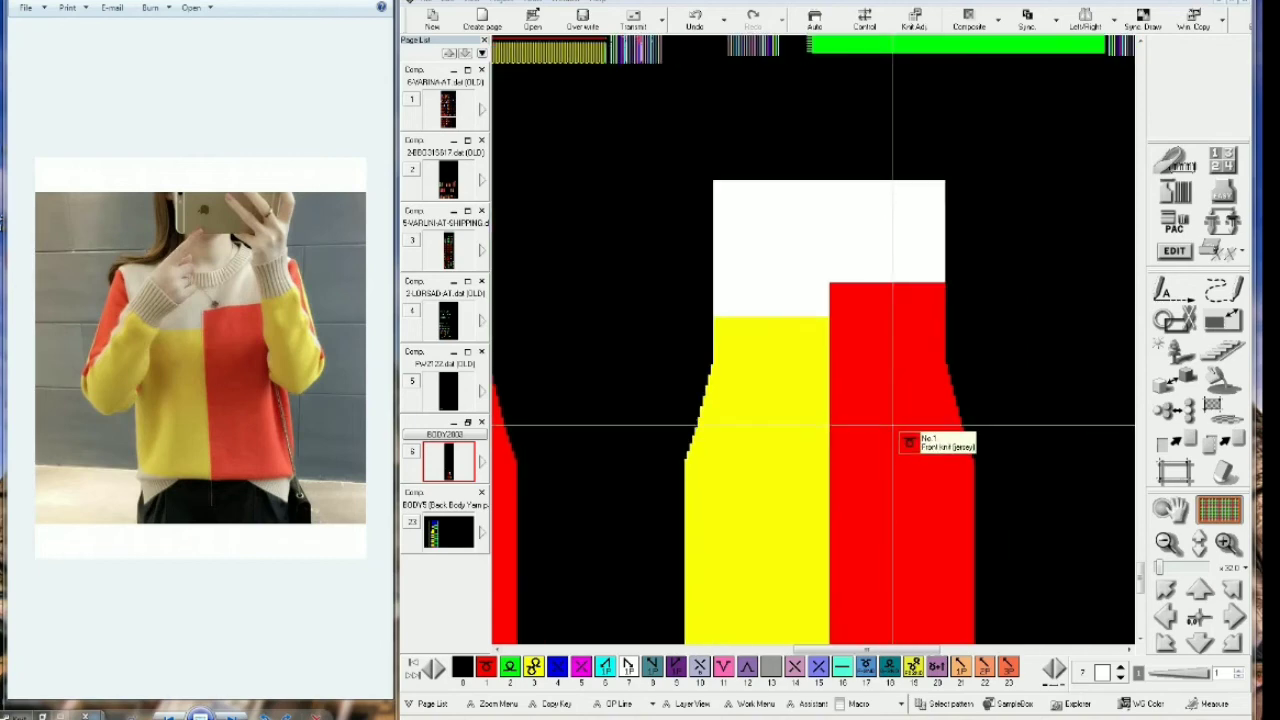
pyautogui.moveTo(893, 426); pyautogui.dragTo(847, 419)
pyautogui.scroll(-3, 893, 427)
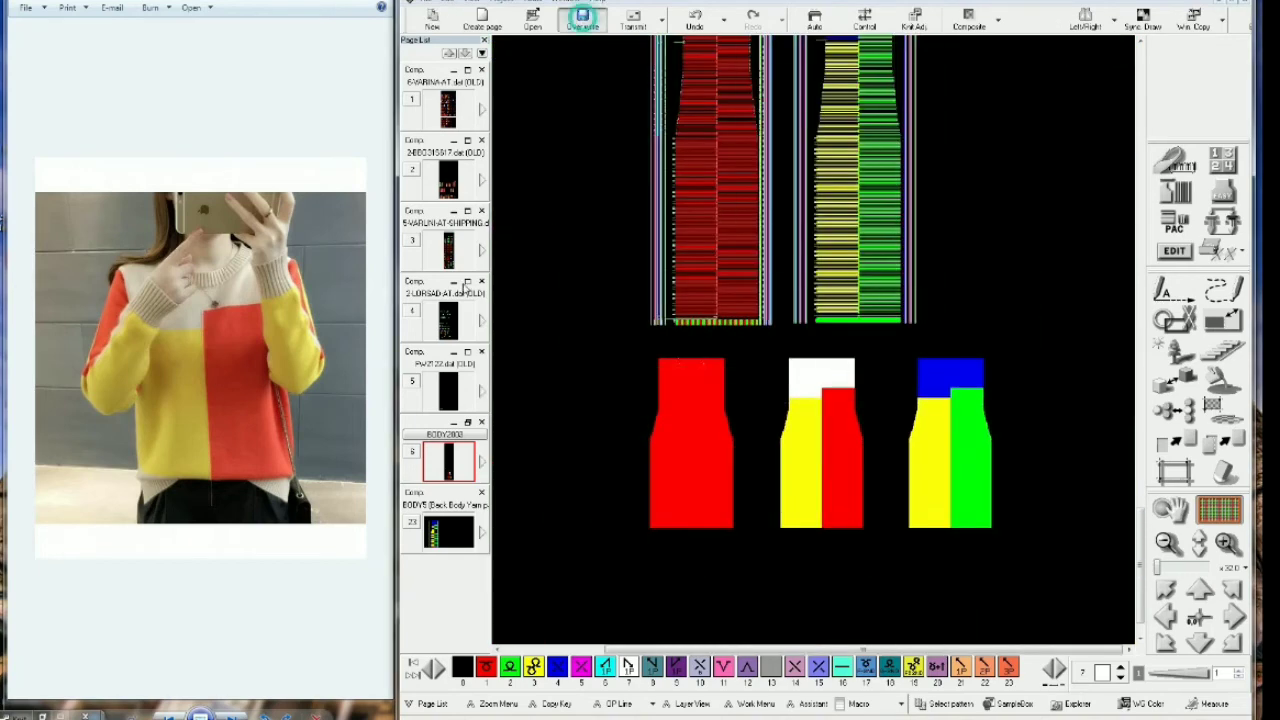
pyautogui.scroll(2, 791, 384)
pyautogui.scroll(2, 791, 384)
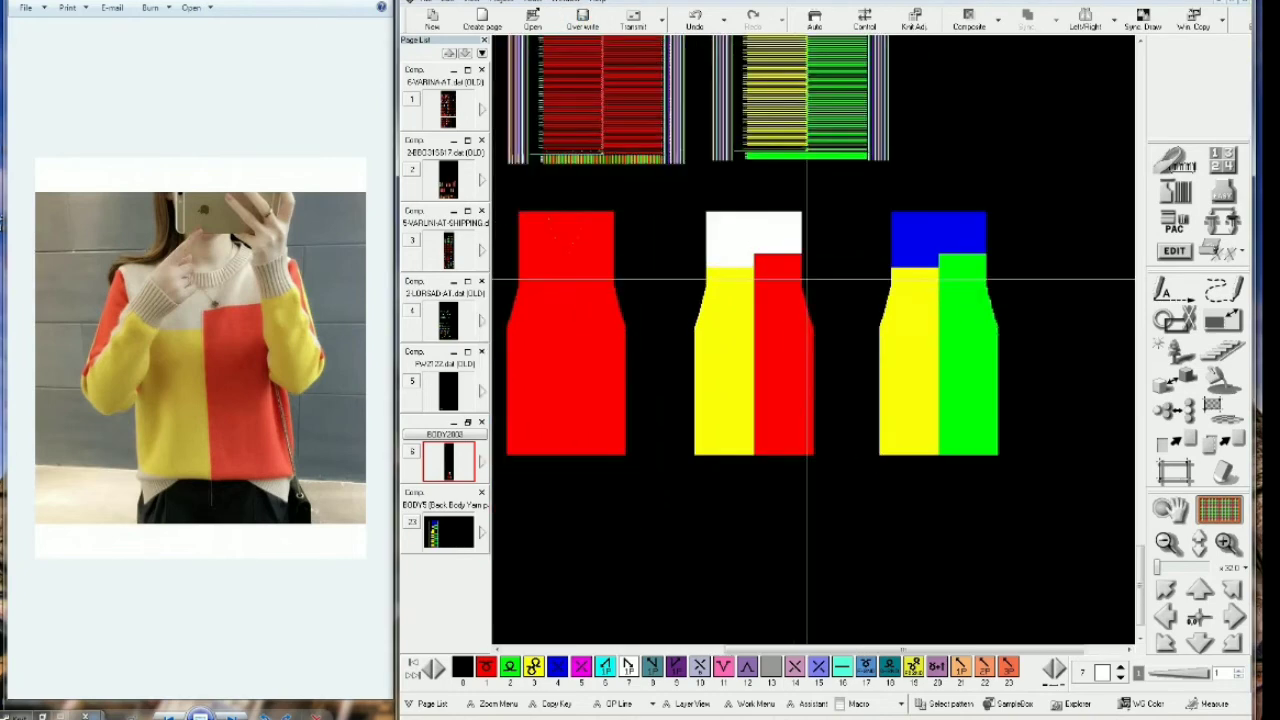
pyautogui.scroll(4, 774, 397)
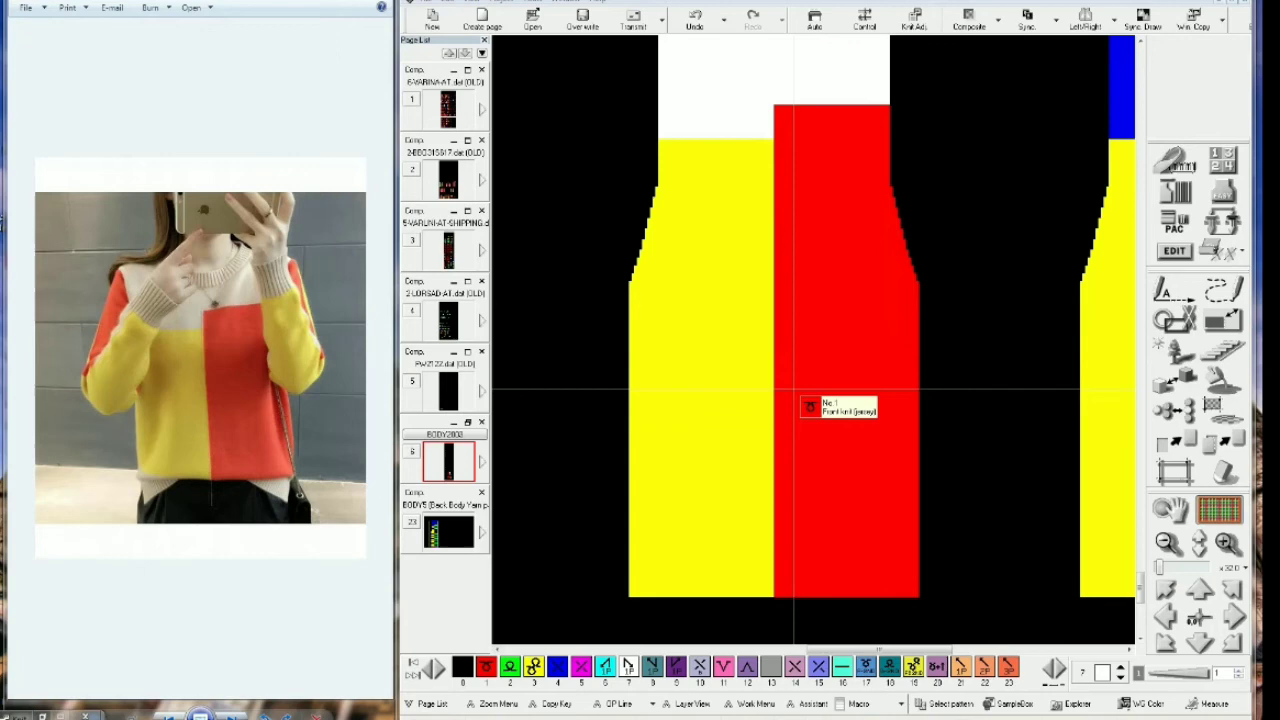
pyautogui.moveTo(794, 389); pyautogui.dragTo(800, 422)
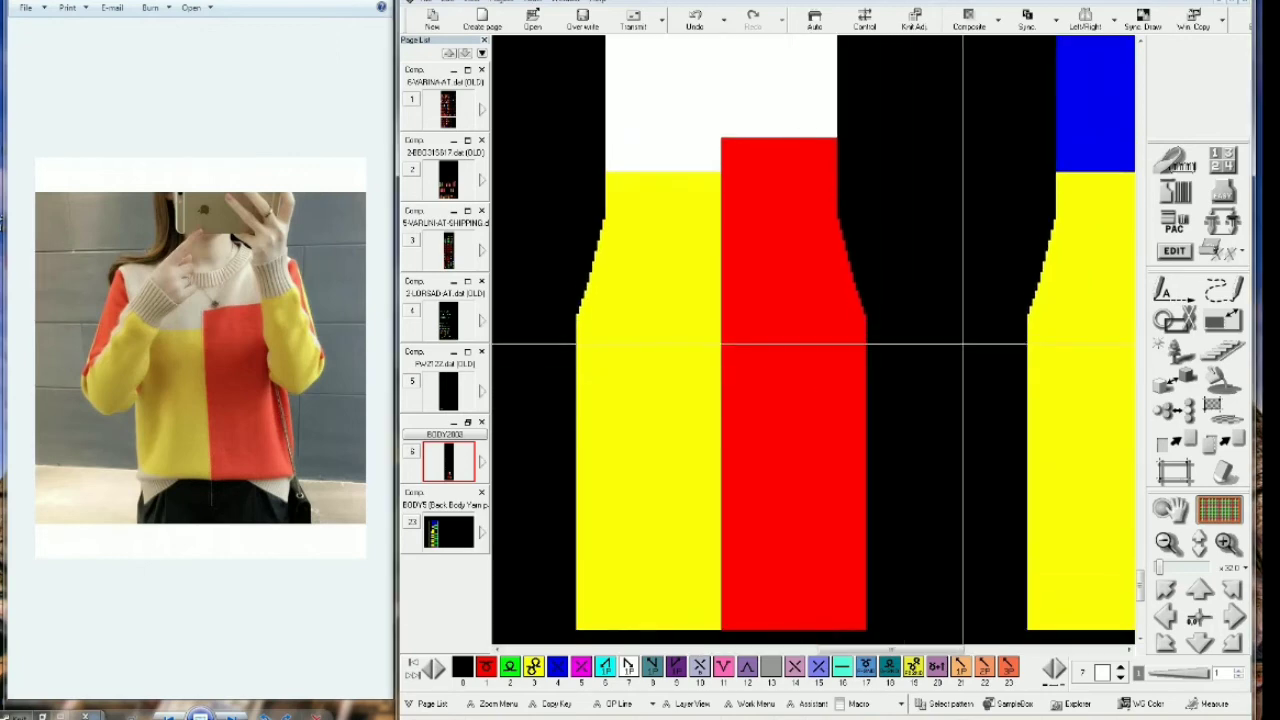
pyautogui.scroll(-3, 814, 350)
pyautogui.moveTo(955, 345); pyautogui.dragTo(934, 337)
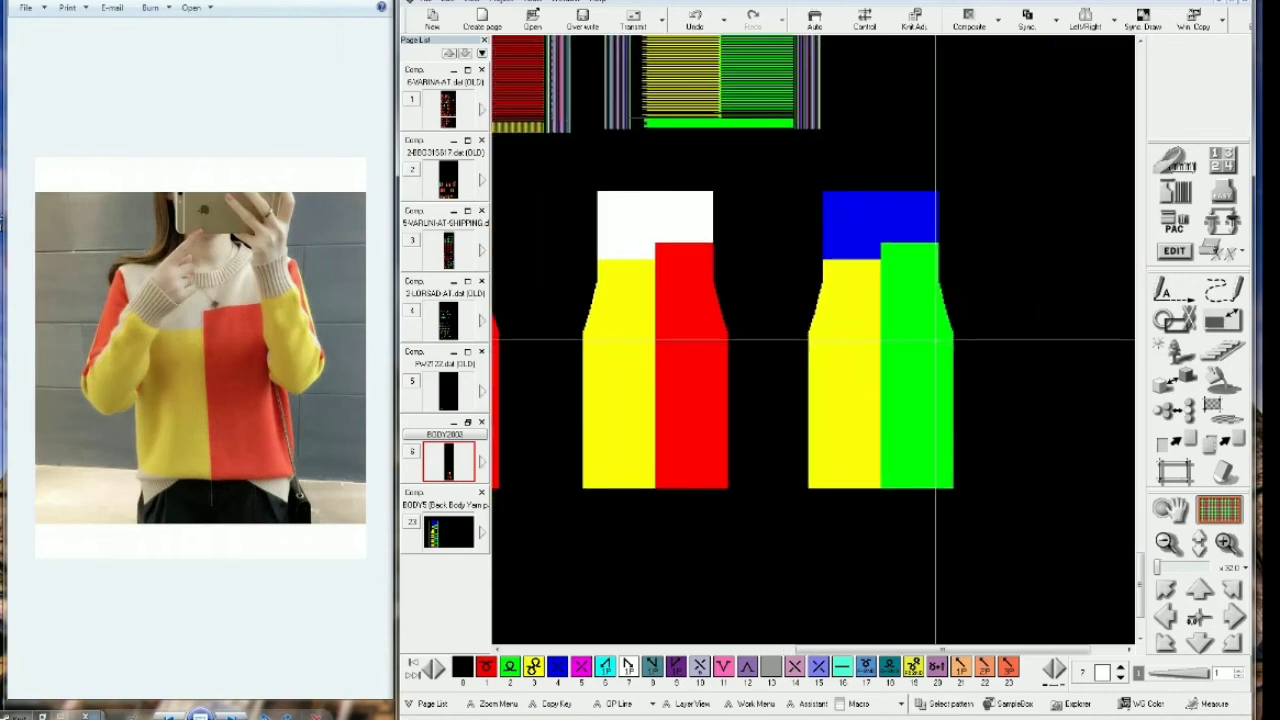
pyautogui.scroll(1, 951, 348)
pyautogui.scroll(-1, 953, 348)
pyautogui.hscroll(-1, 955, 347)
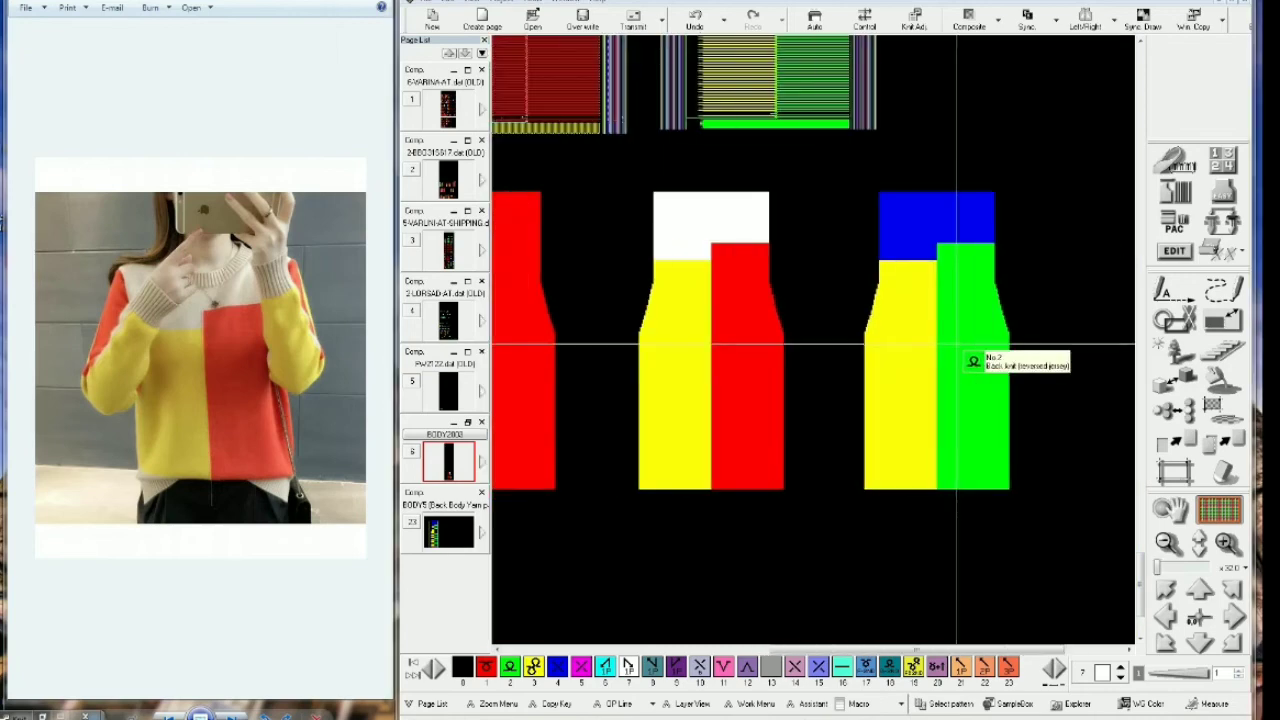
pyautogui.scroll(3, 955, 347)
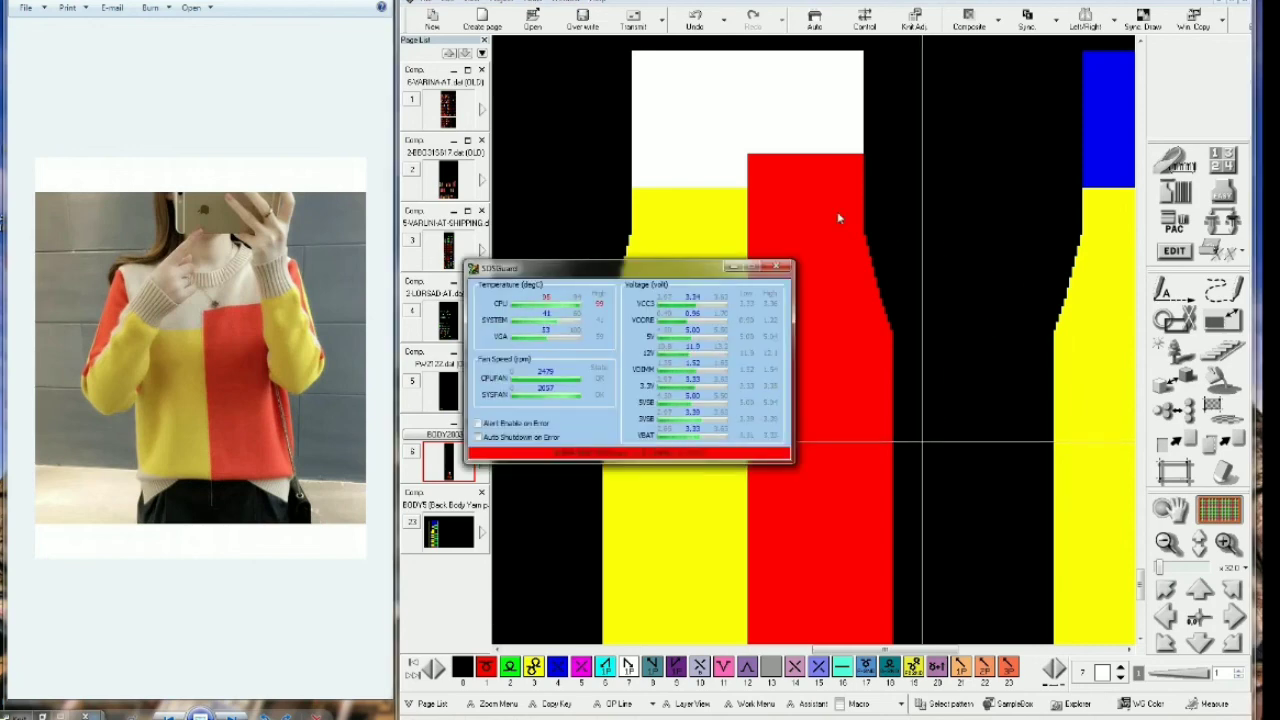
# Overwrite-save the BODY2003 page and start the automatic process on the copied red knitting pattern
pyautogui.click(582, 18)
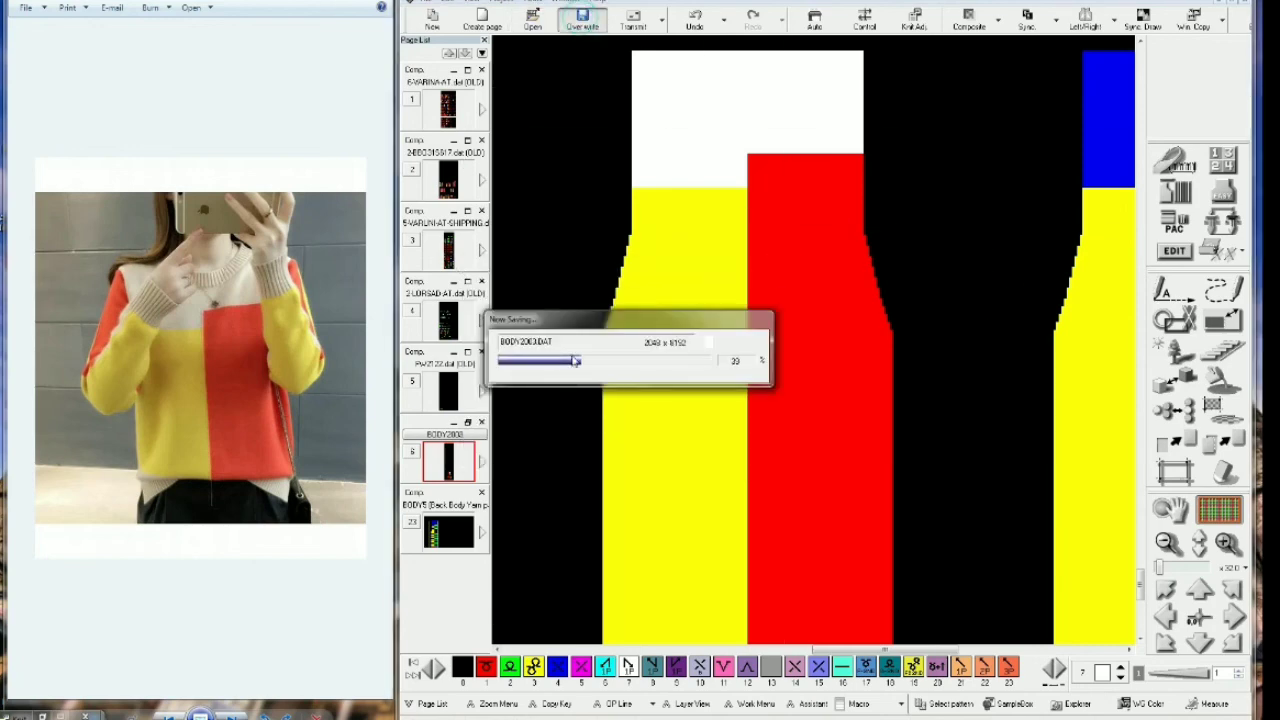
pyautogui.scroll(-2, 954, 290)
pyautogui.moveTo(953, 287); pyautogui.dragTo(968, 490)
pyautogui.moveTo(874, 300); pyautogui.dragTo(892, 486)
pyautogui.click(1170, 163)
pyautogui.click(1039, 646)
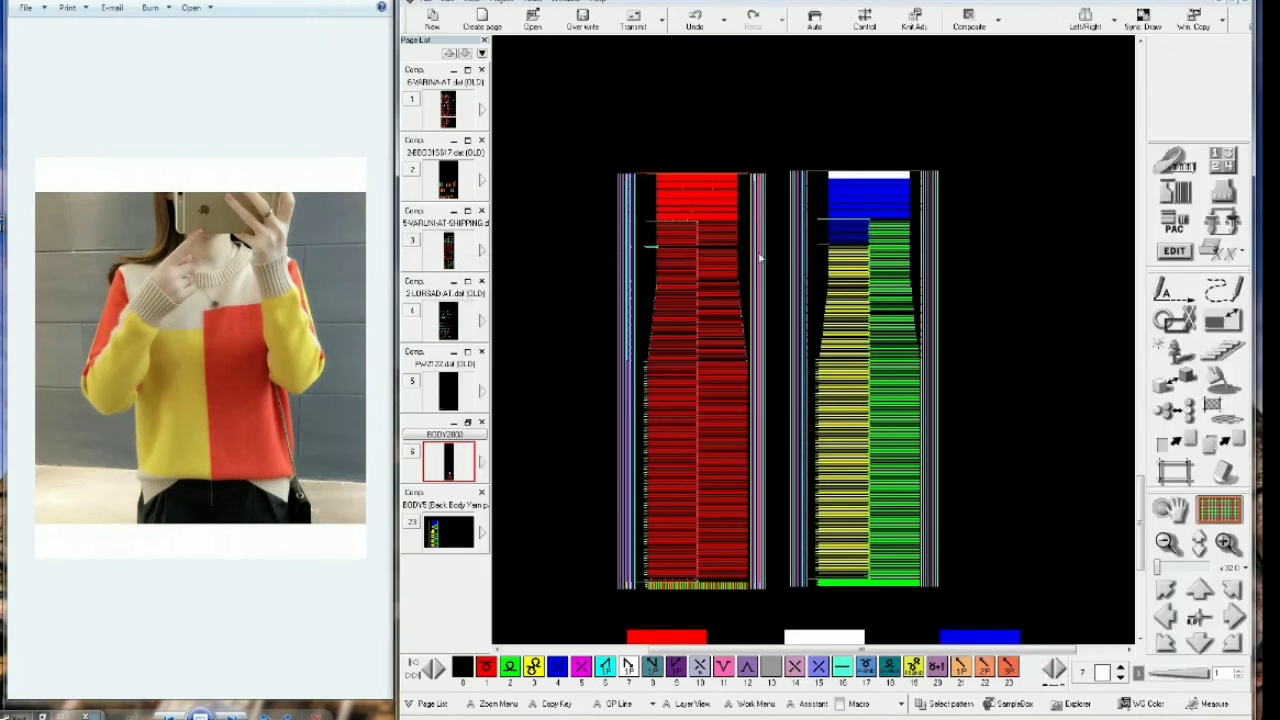
pyautogui.click(729, 318)
pyautogui.press('Return')
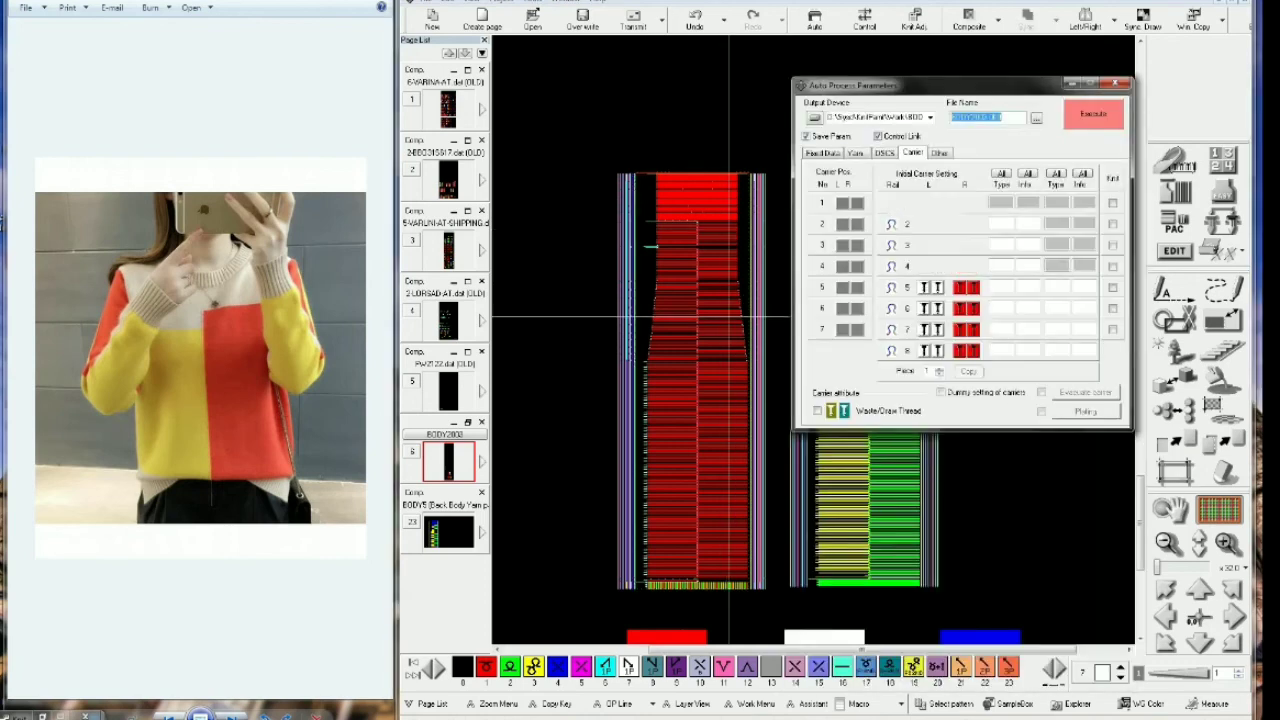
# Adjust the initial left carrier setting on rail 7 and execute the automatic process
pyautogui.press('Return')
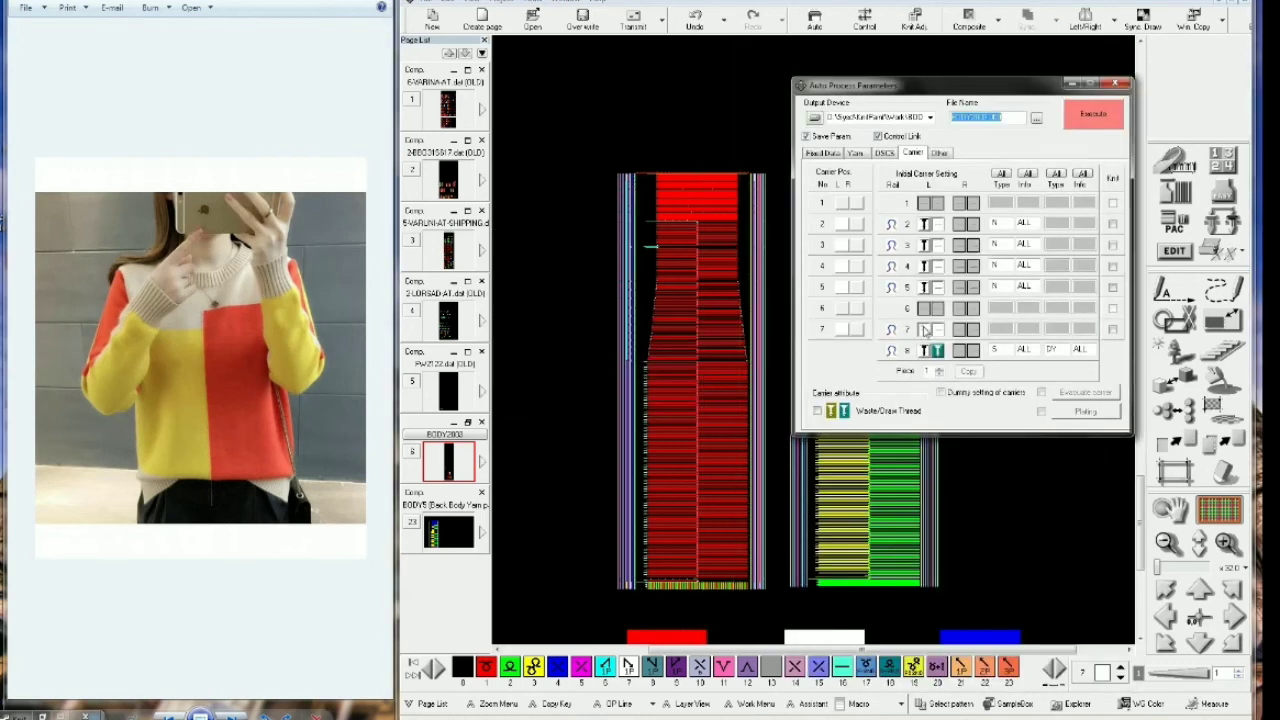
pyautogui.click(925, 330)
pyautogui.click(1093, 114)
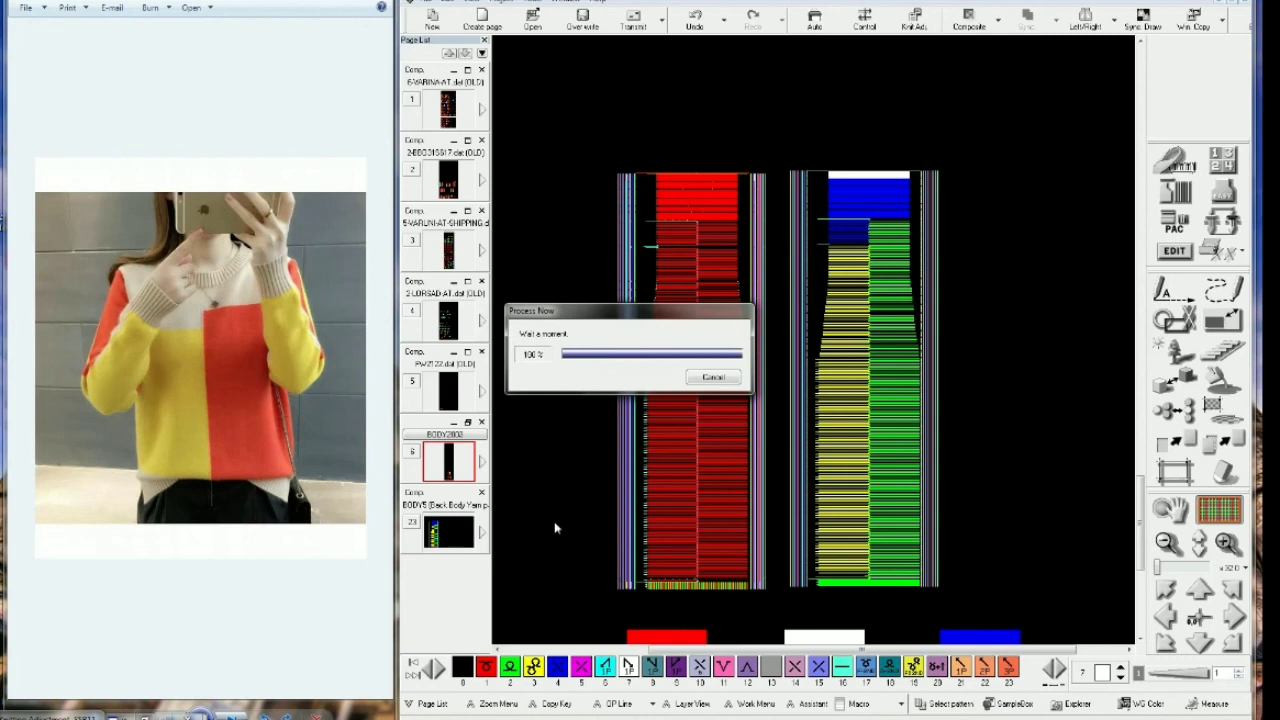
# Run the knit simulation for BODY2003 and minimise its result window
pyautogui.click(638, 389)
pyautogui.moveTo(610, 350); pyautogui.dragTo(906, 148)
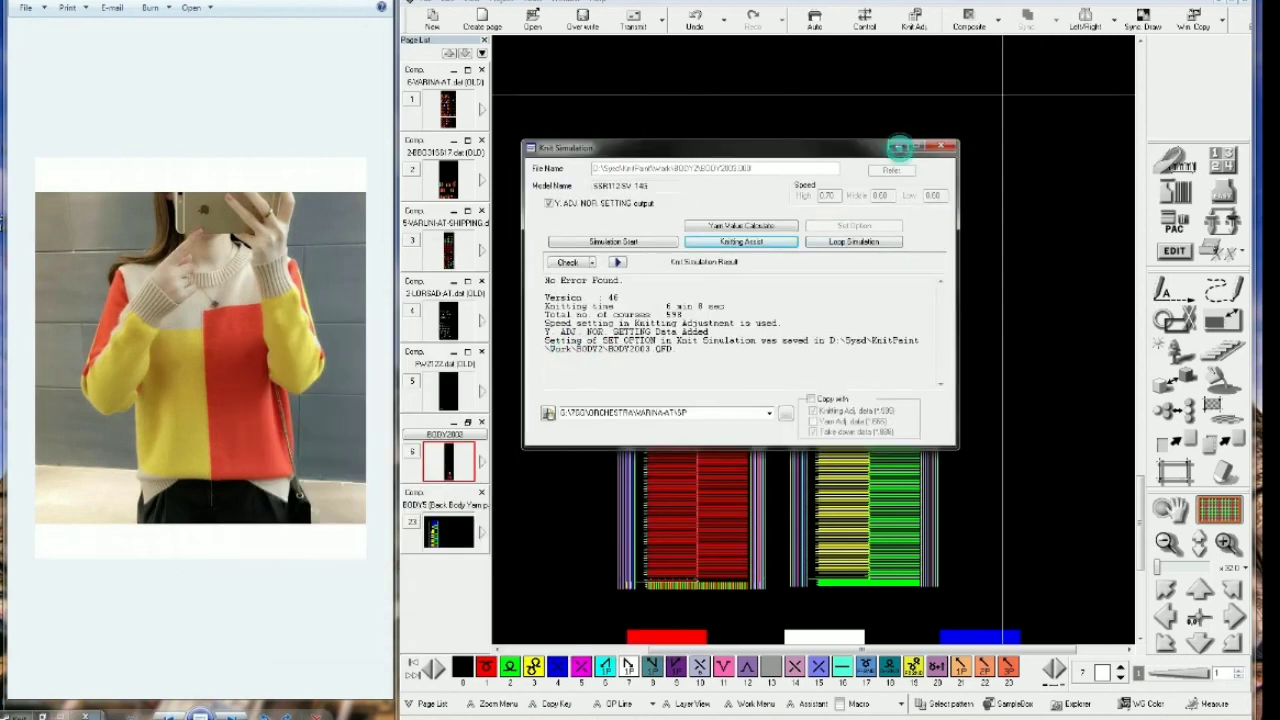
pyautogui.click(897, 147)
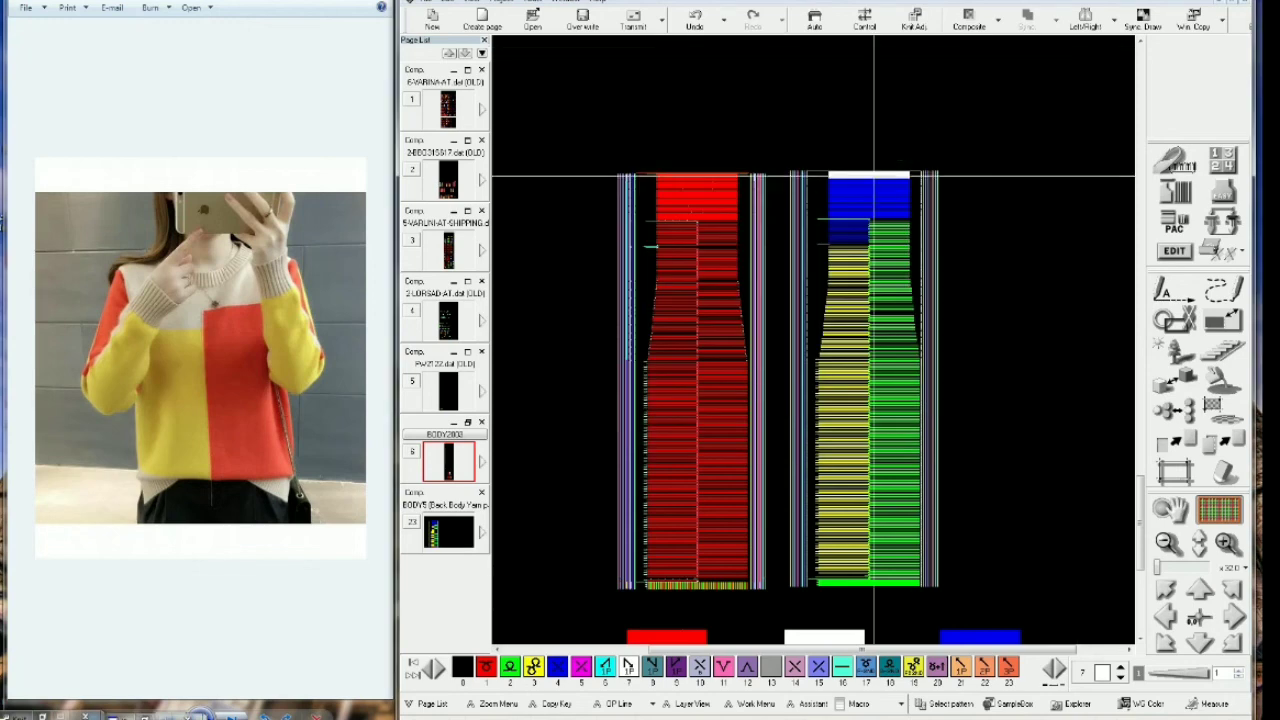
# Switch to the desktop, close the SDSGuard monitor and enlarge the photo viewer to view the reference sweater
pyautogui.click(1219, 2)
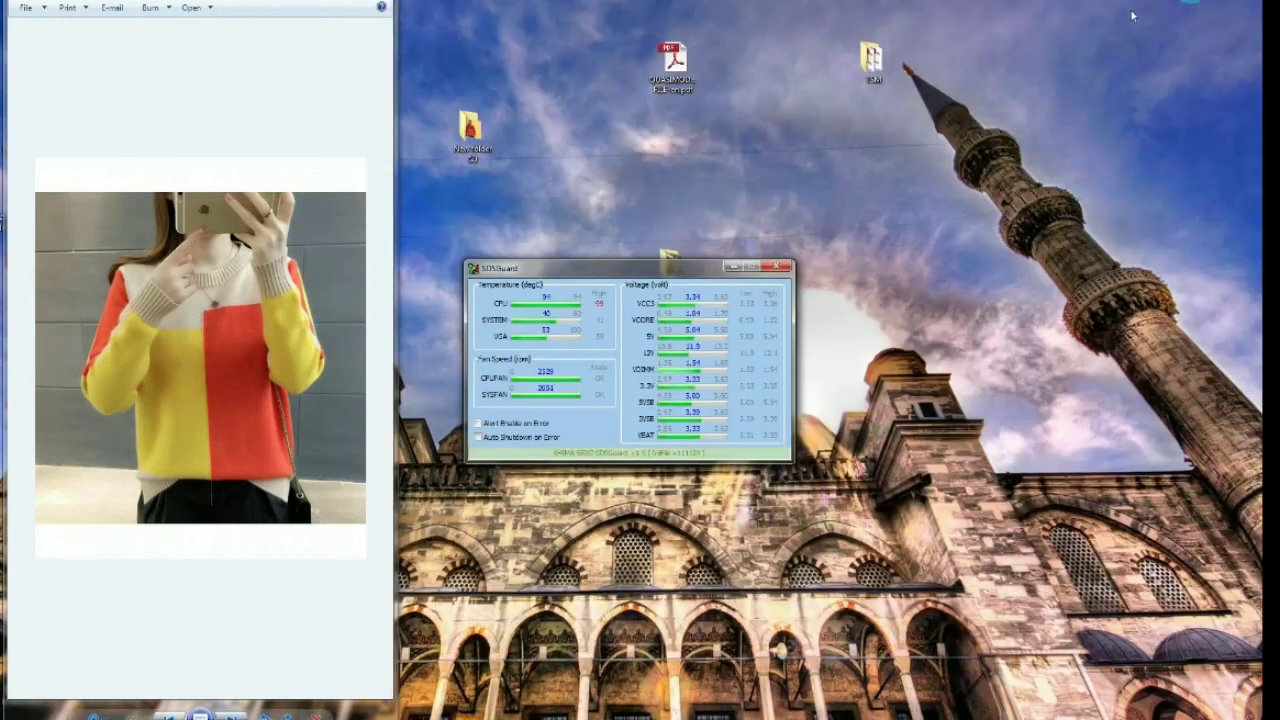
pyautogui.click(772, 265)
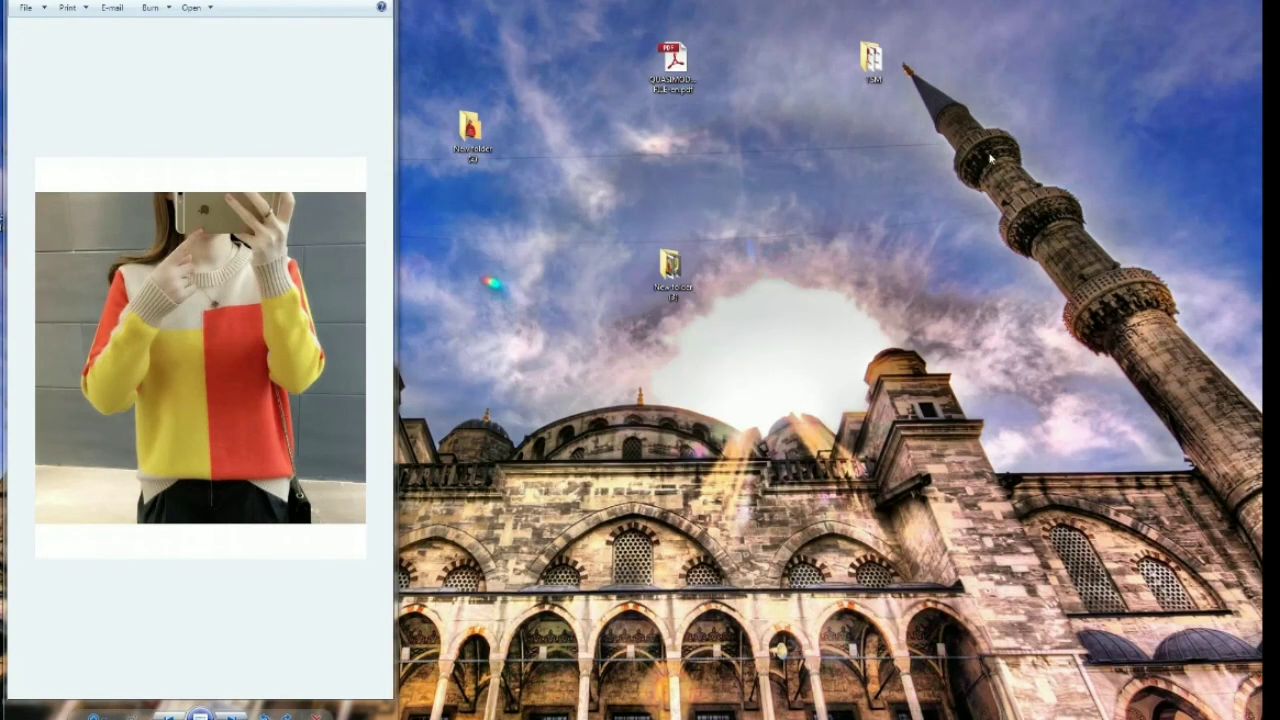
pyautogui.rightClick(983, 204)
pyautogui.click(937, 236)
pyautogui.click(348, 2)
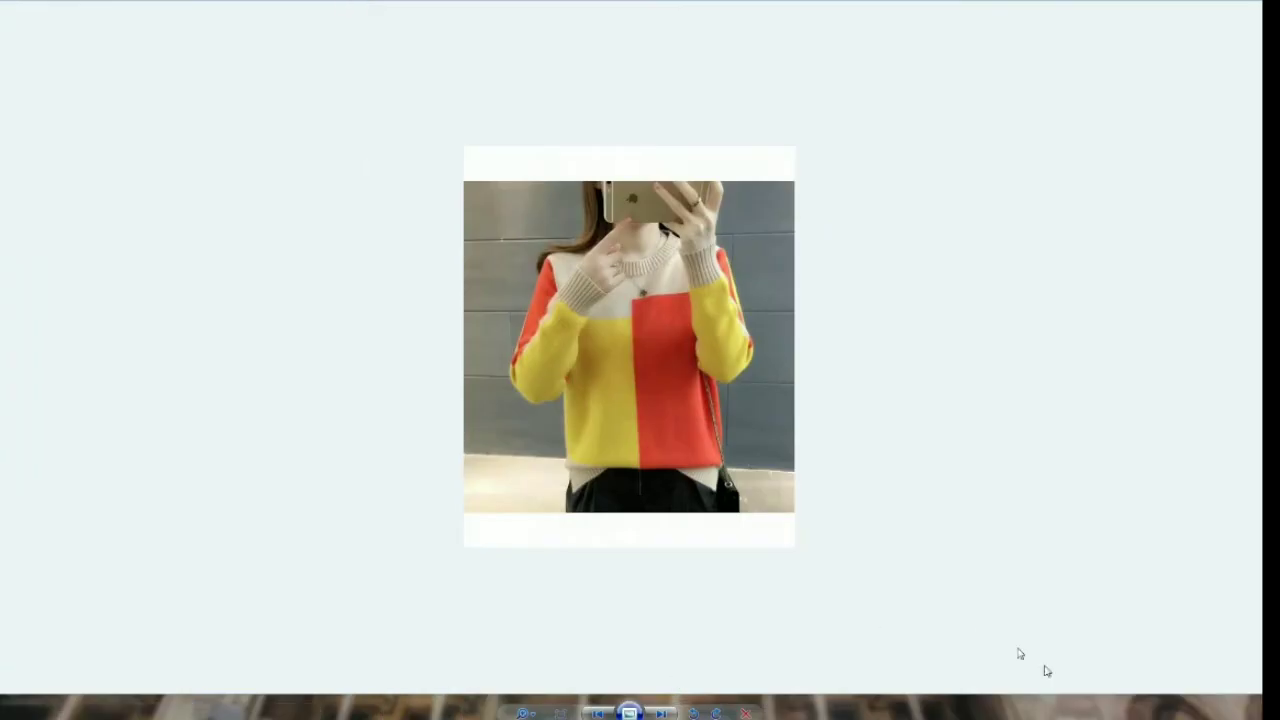